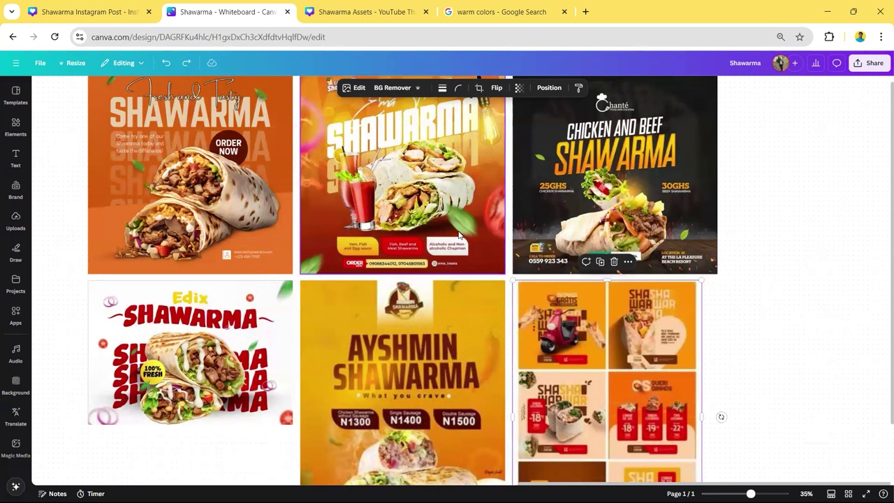
# - Bring up the Shawarma Instagram Post design, scrolled to its first page
pyautogui.hotkey('ctrl', 'shift', 'Tab')
pyautogui.scroll(3, 487, 237)
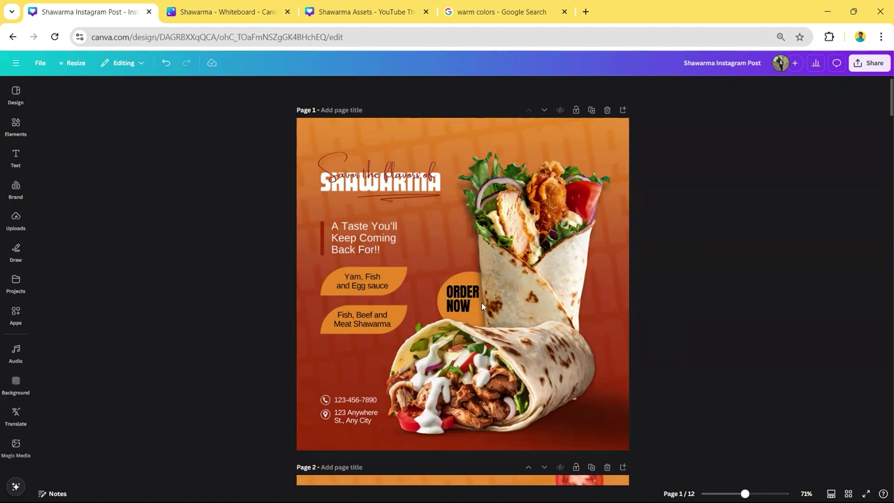
# - Scroll through Pages 1–4, then marquee-select and deselect Page 2's elements
pyautogui.scroll(-1, 589, 279)
pyautogui.scroll(-5, 589, 279)
pyautogui.scroll(-1, 589, 279)
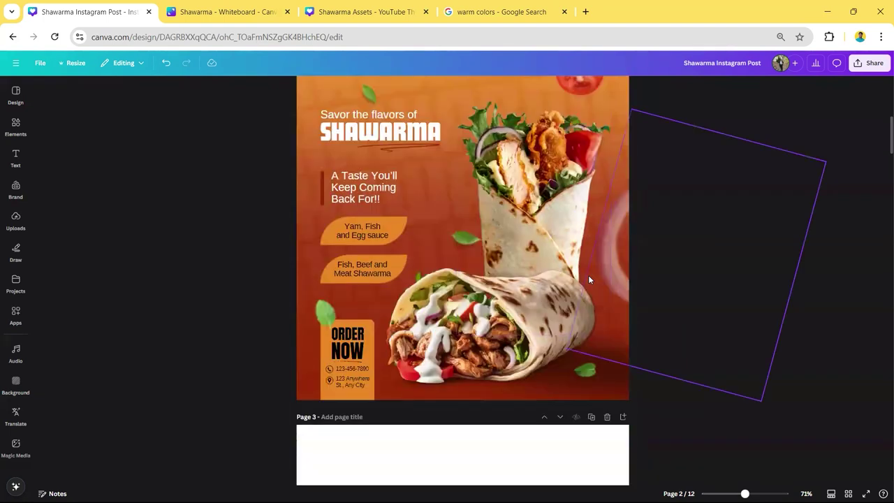
pyautogui.scroll(1, 589, 279)
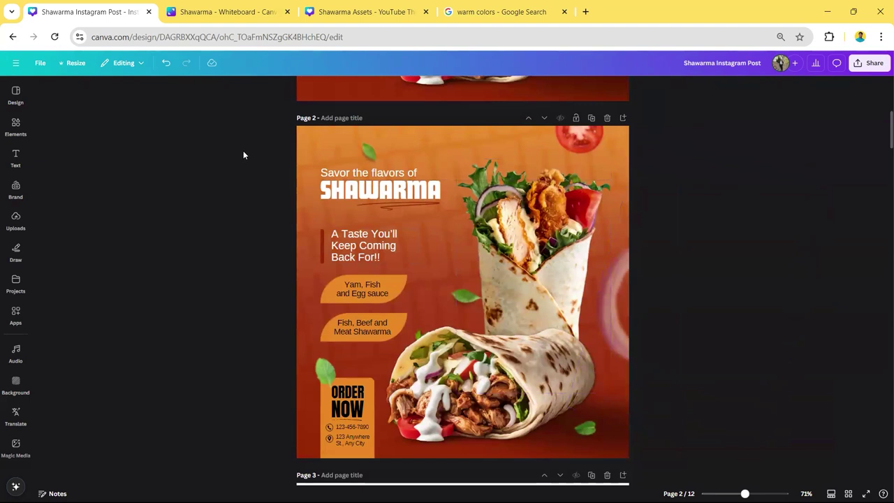
pyautogui.moveTo(260, 125); pyautogui.dragTo(645, 407)
pyautogui.click(747, 248)
# - Recheck the pages and go back to the Shawarma reference whiteboard
pyautogui.scroll(-10, 649, 266)
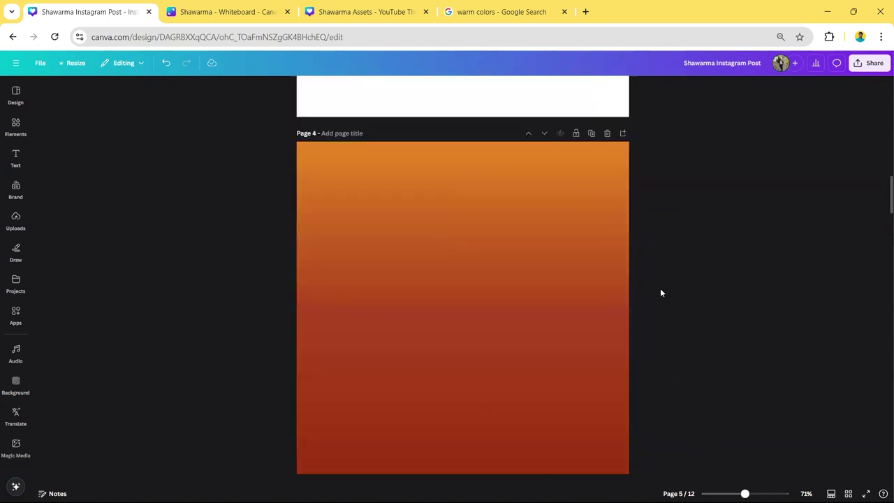
pyautogui.scroll(5, 661, 289)
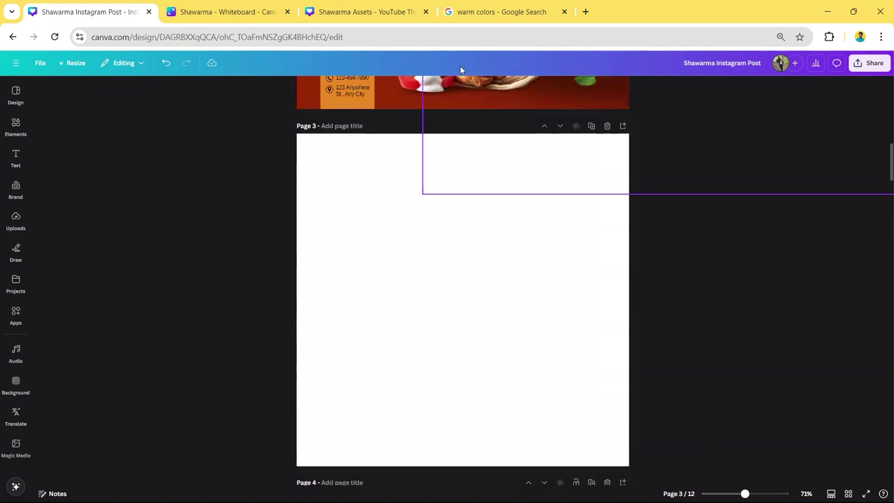
pyautogui.hotkey('ctrl', 'Tab')
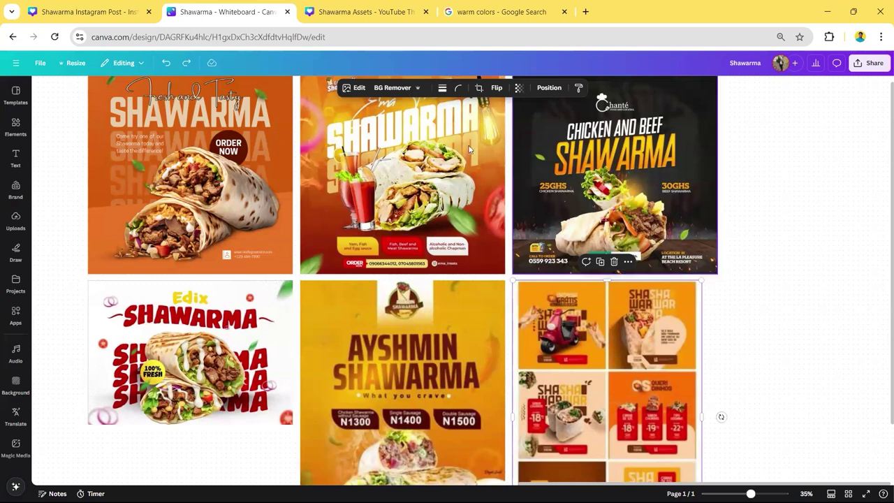
# - Open the Shawarma Assets sheet and inspect its Shawarma label and wrap images
pyautogui.click(348, 8)
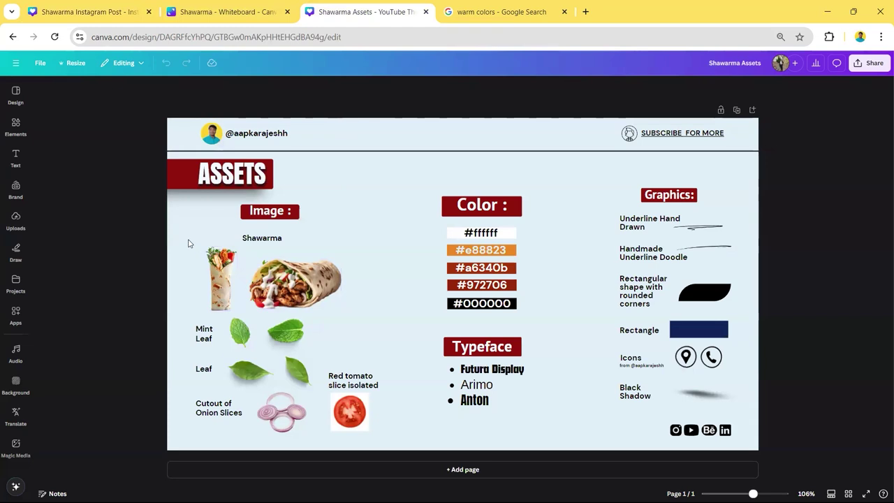
pyautogui.moveTo(197, 233); pyautogui.dragTo(288, 247)
pyautogui.click(377, 237)
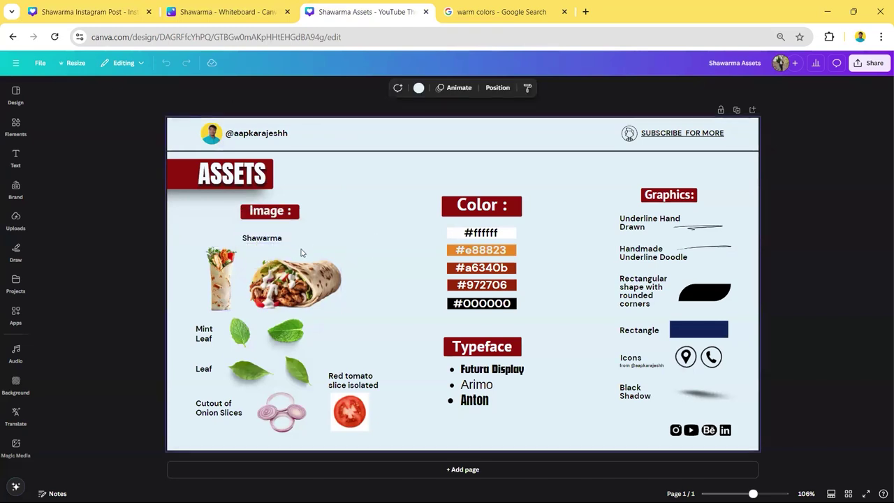
pyautogui.click(218, 299)
pyautogui.click(332, 289)
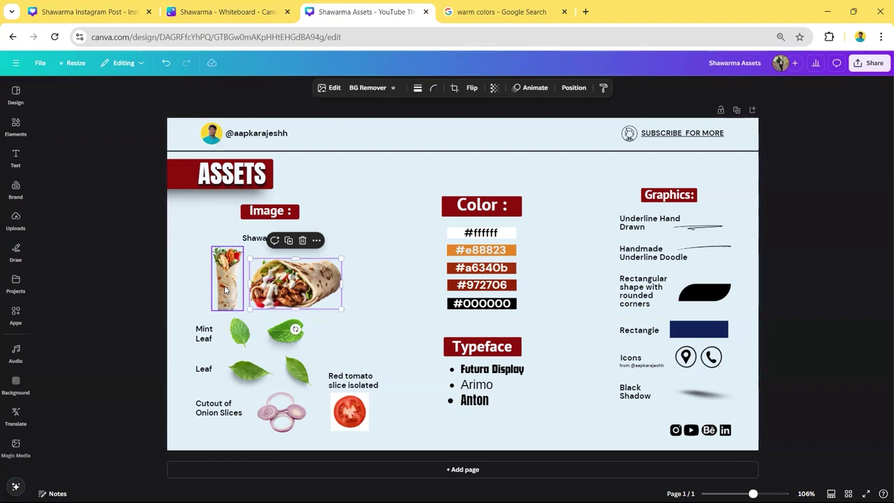
pyautogui.click(250, 238)
pyautogui.doubleClick(250, 238)
pyautogui.hotkey('ctrl', 'c')
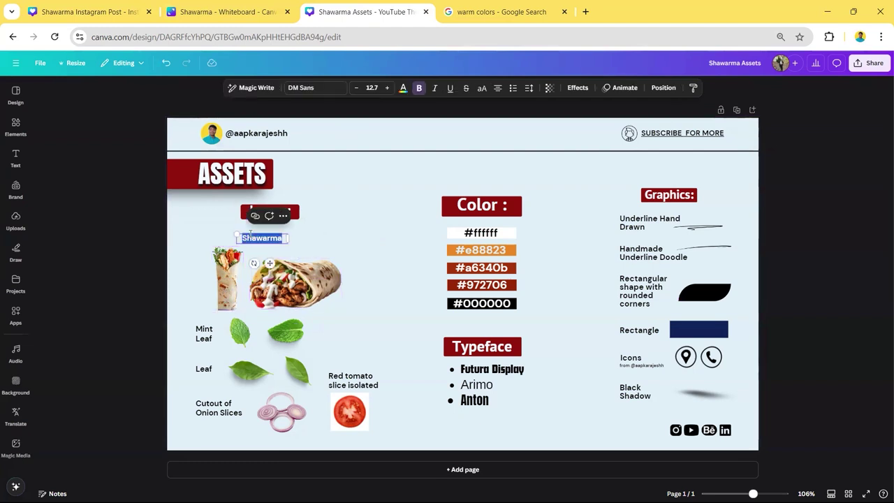
pyautogui.click(89, 201)
# - Search Elements photos for 'Shawarma', add a wrap photo, delete it, and close the library
pyautogui.click(21, 129)
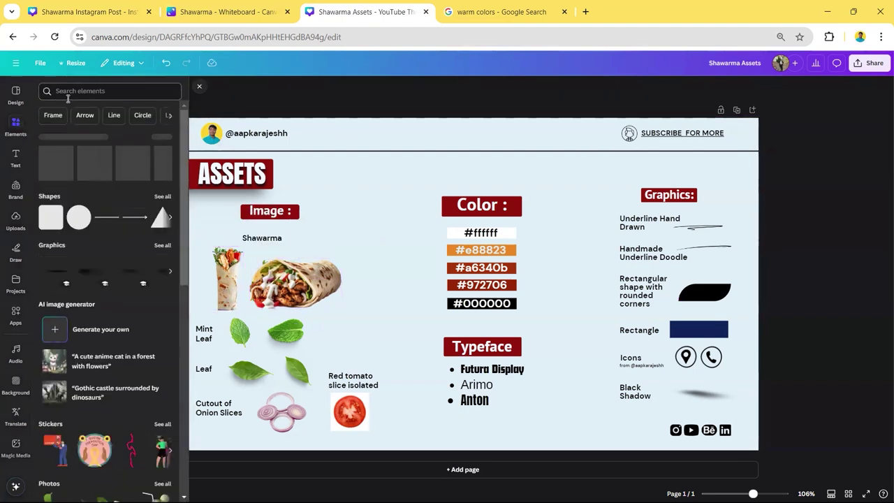
pyautogui.click(84, 91)
pyautogui.hotkey('ctrl', 'v')
pyautogui.press('Return')
pyautogui.click(101, 112)
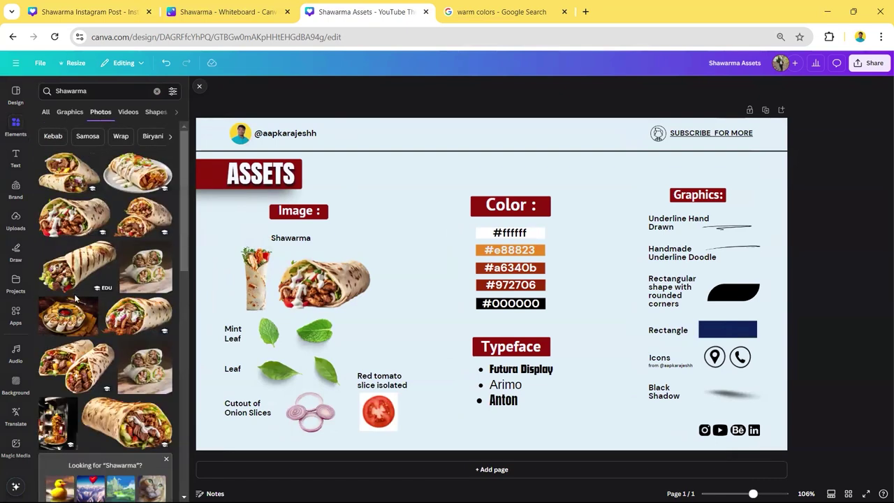
pyautogui.scroll(-3, 80, 316)
pyautogui.click(126, 280)
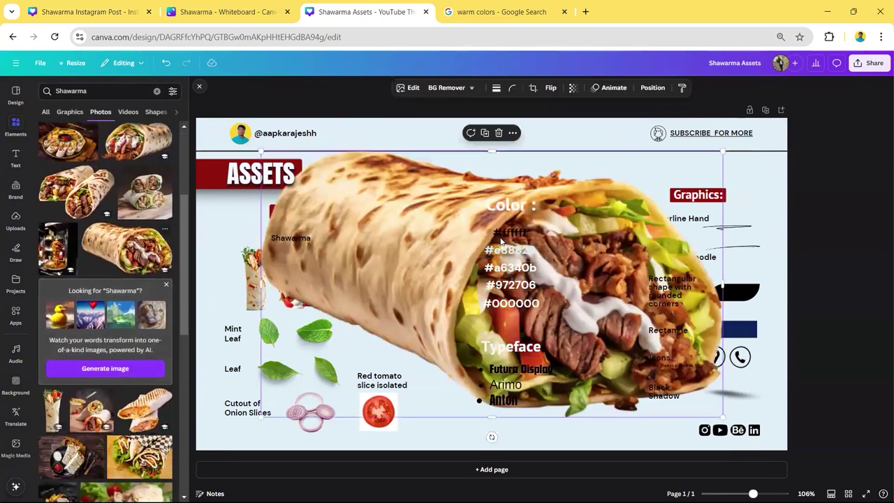
pyautogui.click(498, 134)
pyautogui.scroll(-5, 140, 391)
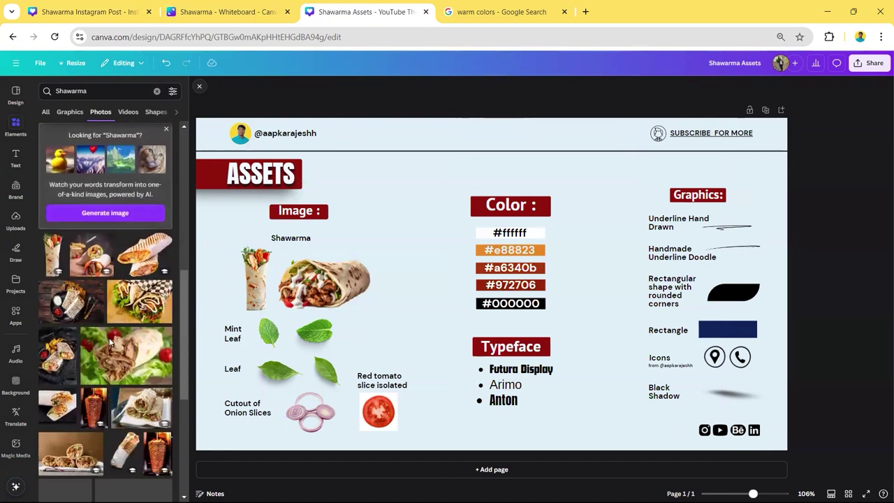
pyautogui.scroll(-5, 140, 388)
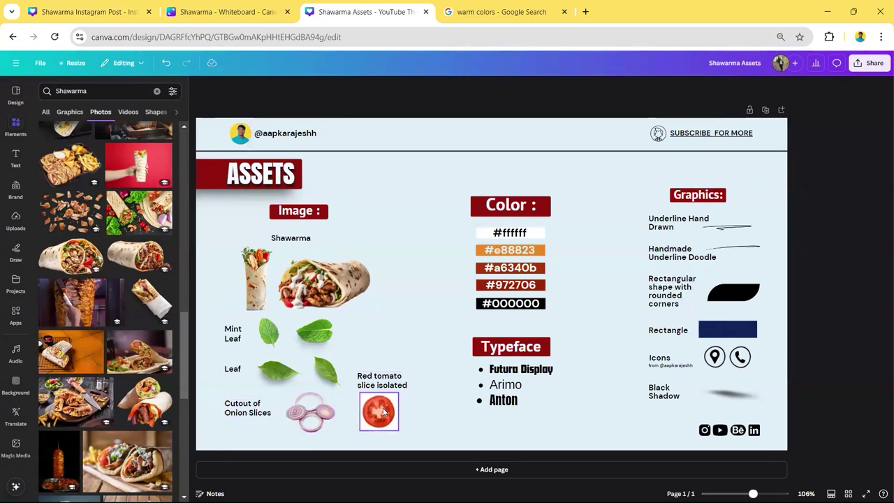
pyautogui.click(377, 359)
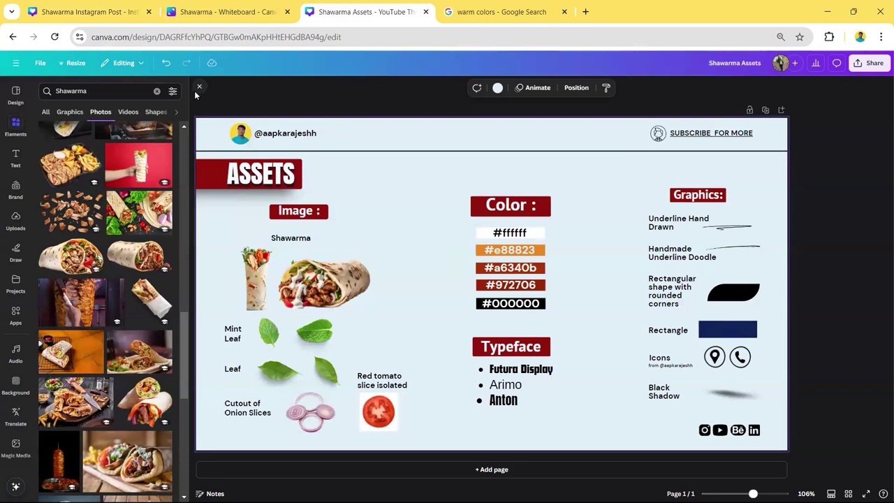
pyautogui.click(198, 89)
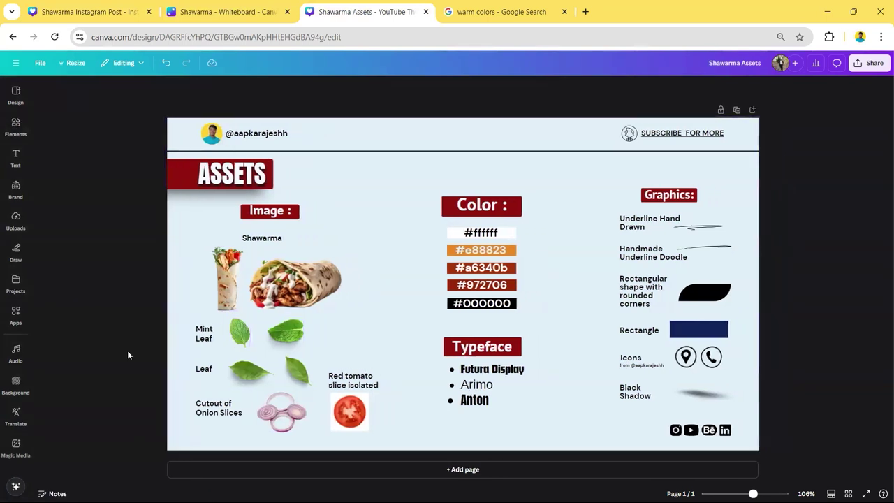
# - Glance over the whiteboard, then in Shawarma Assets select the leaf, onion and tomato images
pyautogui.hotkey('ctrl', 'shift', 'Tab')
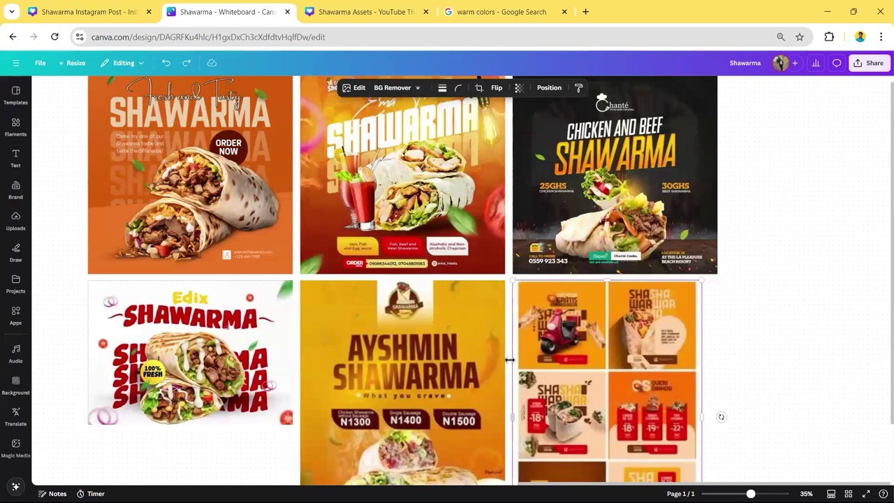
pyautogui.scroll(5, 484, 377)
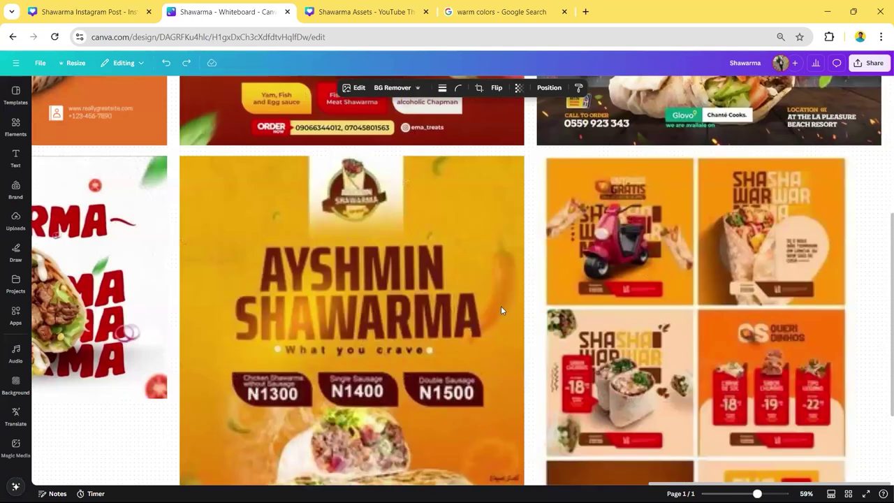
pyautogui.scroll(-3, 502, 310)
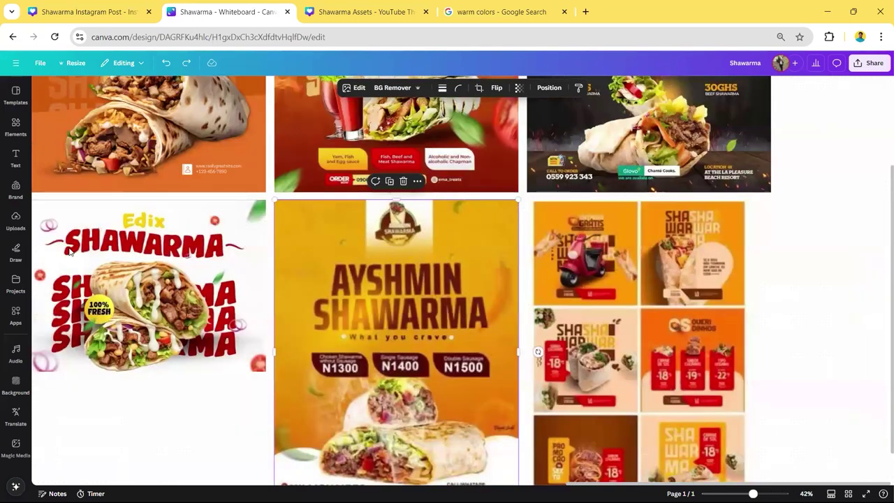
pyautogui.scroll(-2, 175, 286)
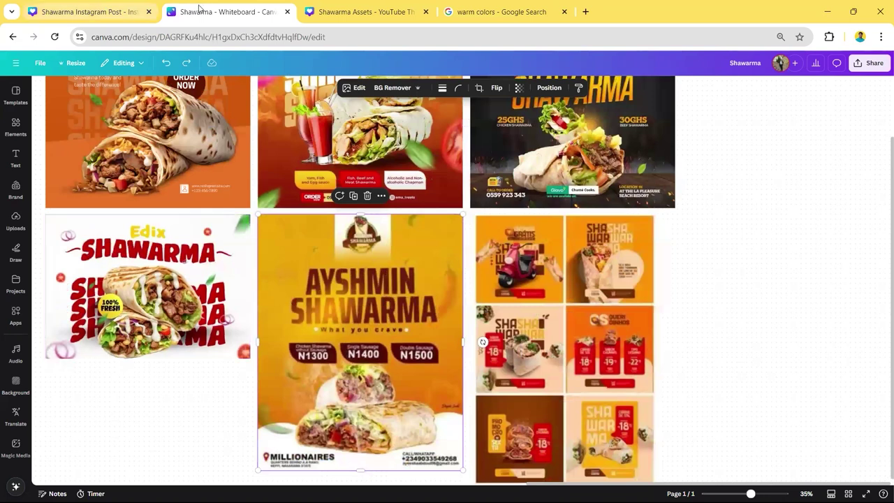
pyautogui.click(332, 10)
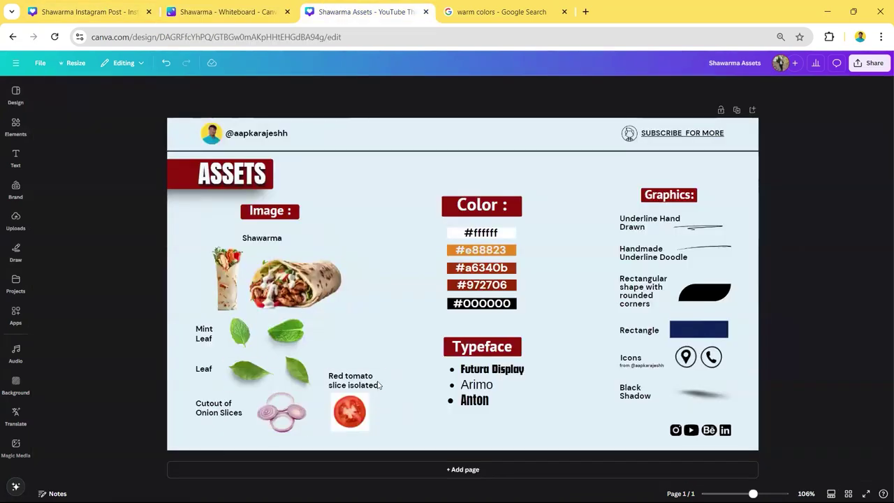
pyautogui.moveTo(177, 318); pyautogui.dragTo(386, 434)
# - Inspect the #e88823 orange swatch and remove the accidentally oversized orange shape
pyautogui.click(557, 251)
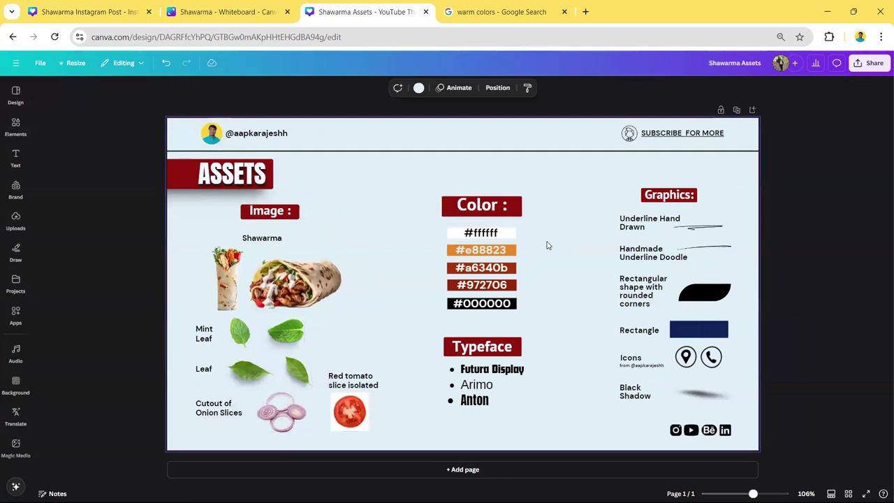
pyautogui.keyDown('ctrl'); pyautogui.scroll(2, 547, 244); pyautogui.keyUp('ctrl')
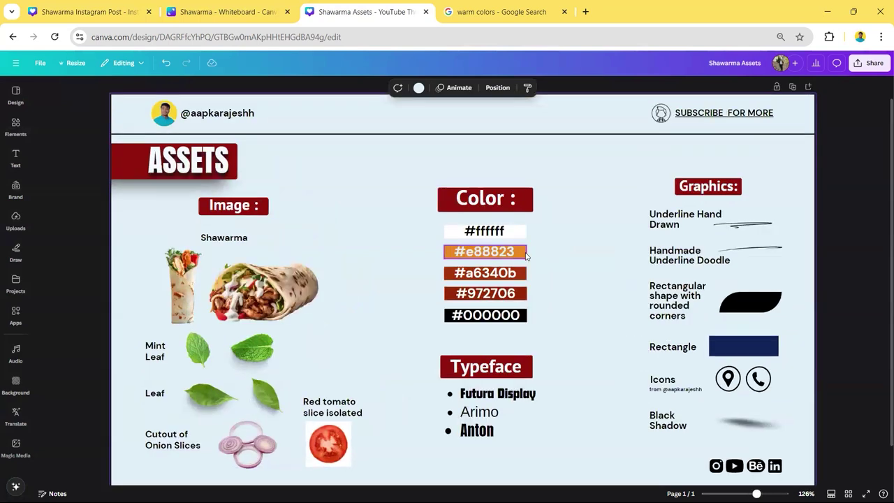
pyautogui.doubleClick(527, 256)
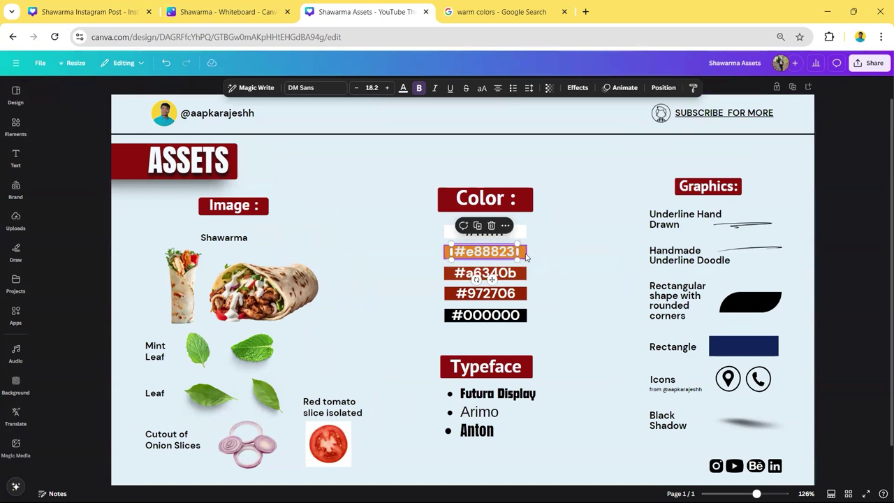
pyautogui.press('Escape')
pyautogui.moveTo(443, 257); pyautogui.dragTo(247, 351)
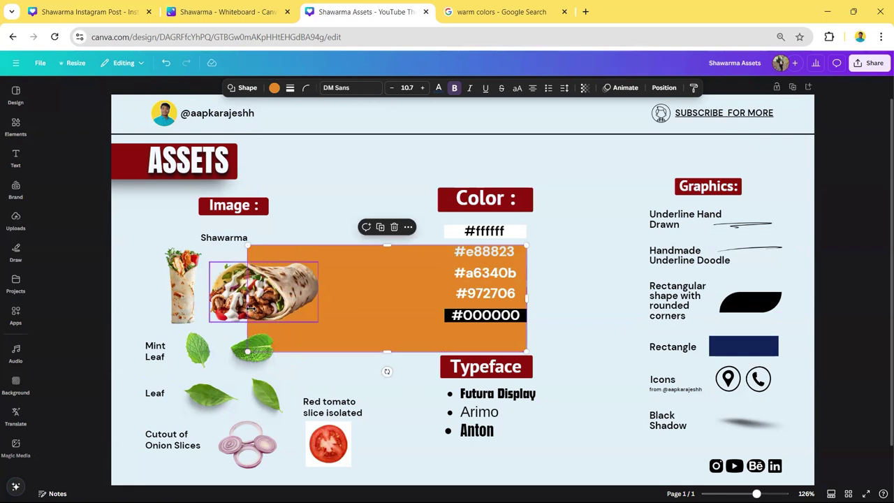
pyautogui.hotkey('ctrl', '+')
pyautogui.keyDown('ctrl'); pyautogui.scroll(3, 201, 322); pyautogui.keyUp('ctrl')
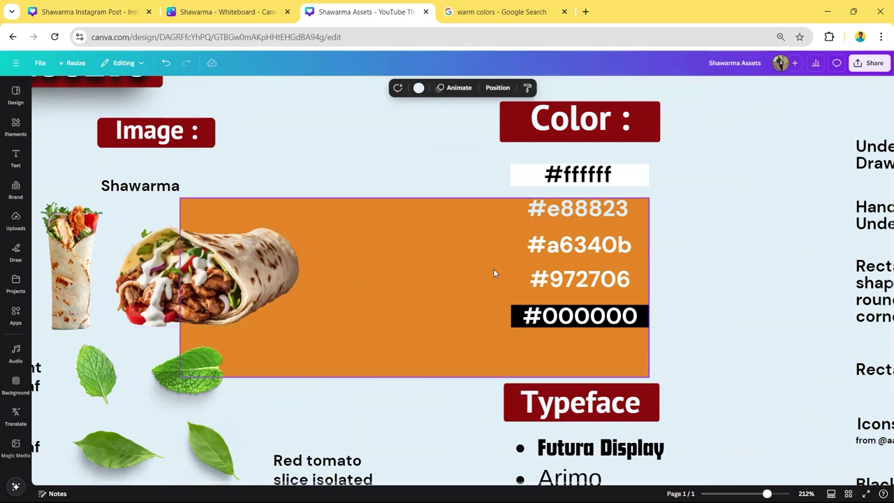
pyautogui.press('Delete')
# - Review the #a6340b, #972706 and #000000 colour rows and the Typeface font list
pyautogui.click(599, 245)
pyautogui.scroll(-2, 649, 241)
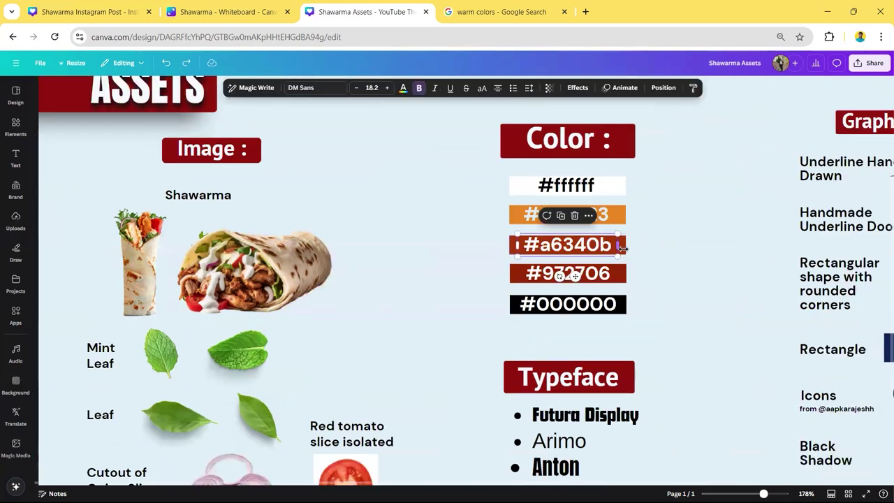
pyautogui.click(616, 250)
pyautogui.click(662, 252)
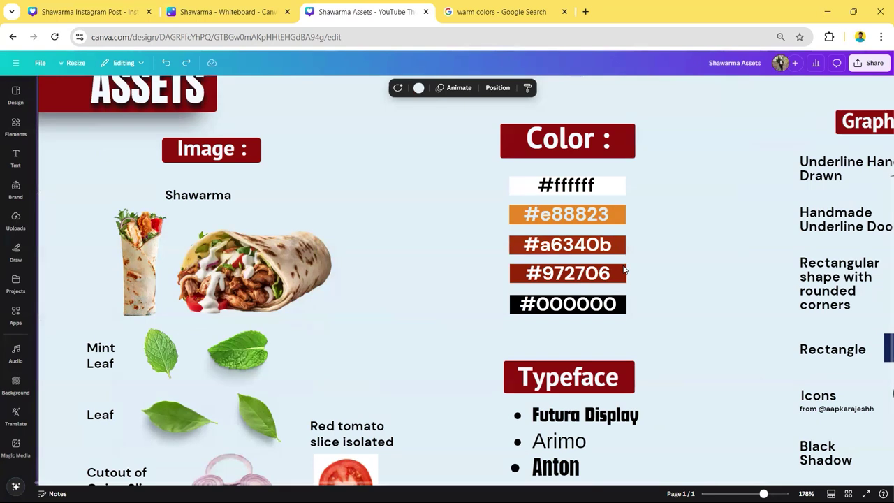
pyautogui.scroll(-2, 613, 272)
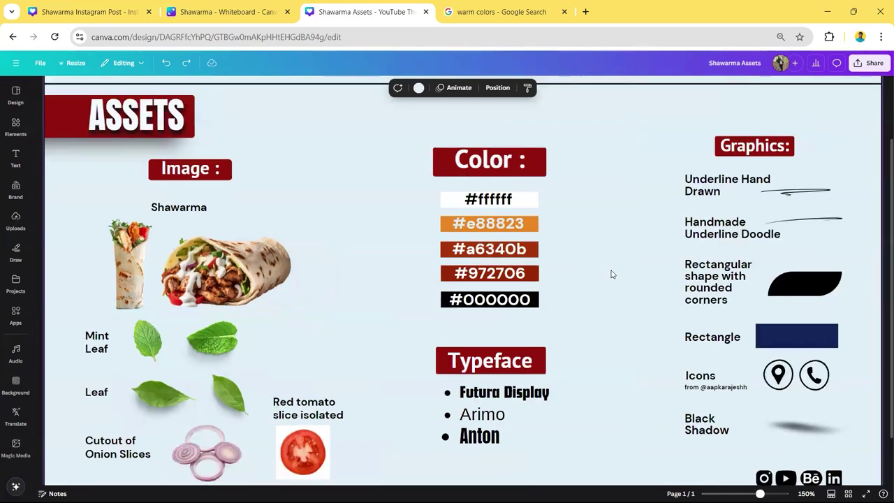
pyautogui.moveTo(572, 276); pyautogui.dragTo(531, 247)
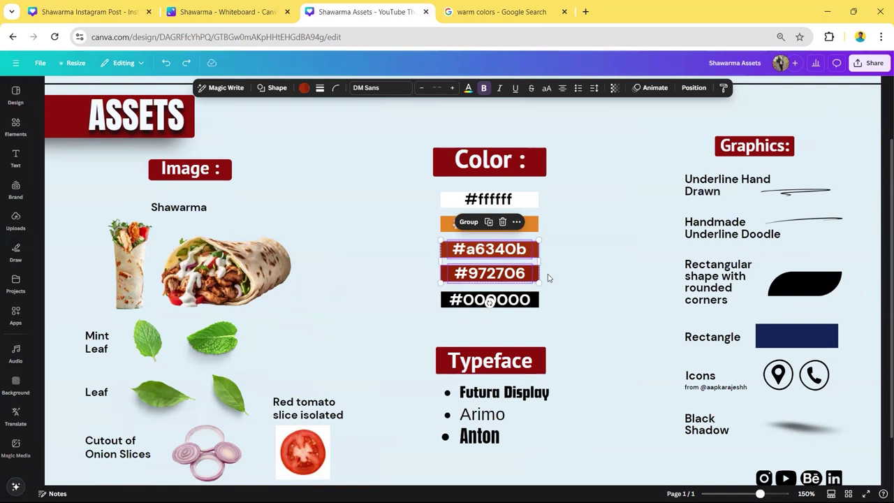
pyautogui.click(519, 302)
pyautogui.scroll(-2, 586, 285)
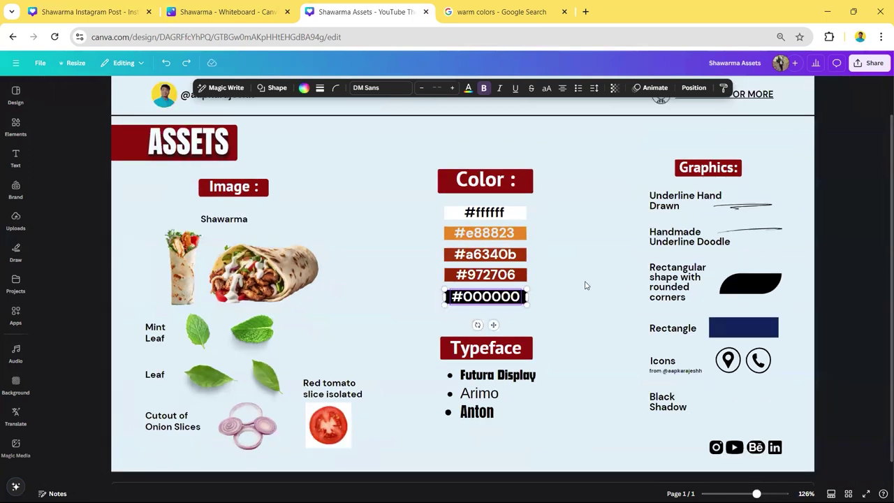
pyautogui.moveTo(568, 329); pyautogui.dragTo(523, 394)
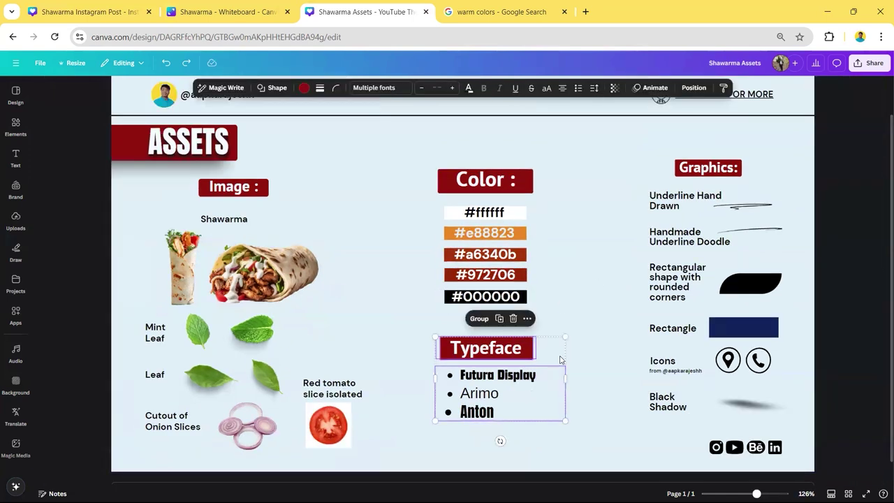
pyautogui.click(535, 391)
pyautogui.scroll(3, 538, 384)
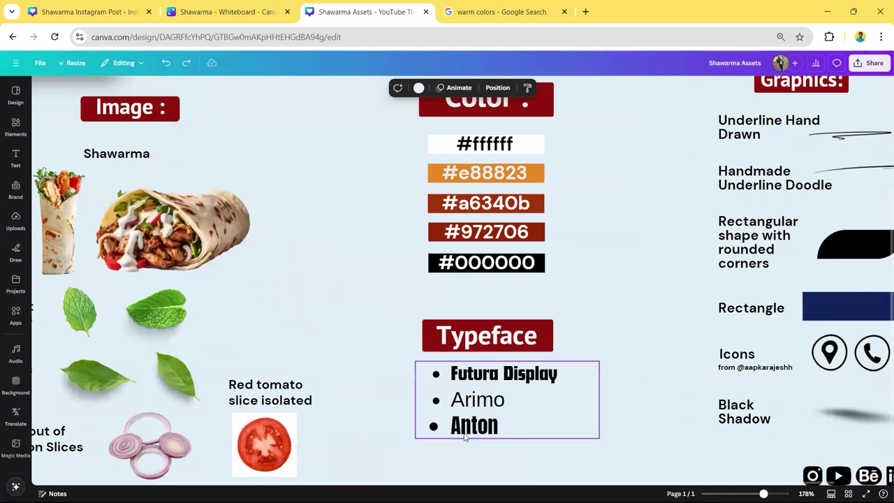
pyautogui.scroll(-2, 504, 427)
pyautogui.scroll(-2, 517, 408)
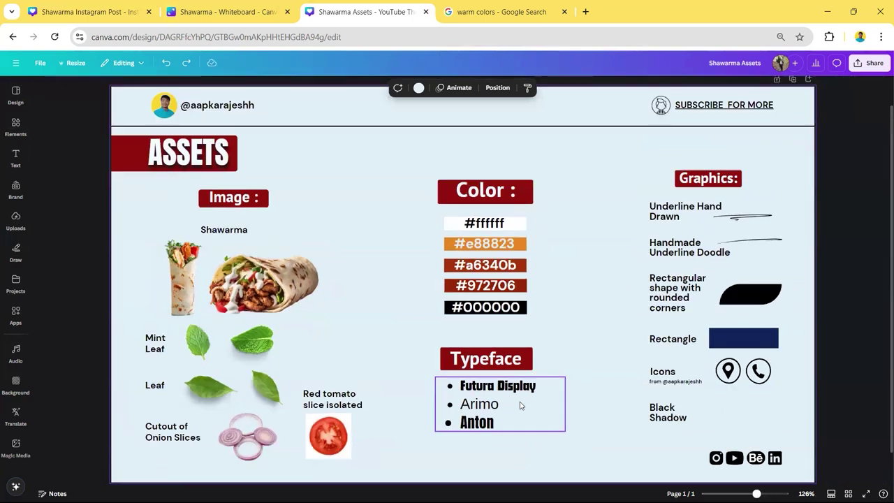
# - Add a paragraph text box, enlarge it beside the ASSETS title, and colour it black
pyautogui.press('t')
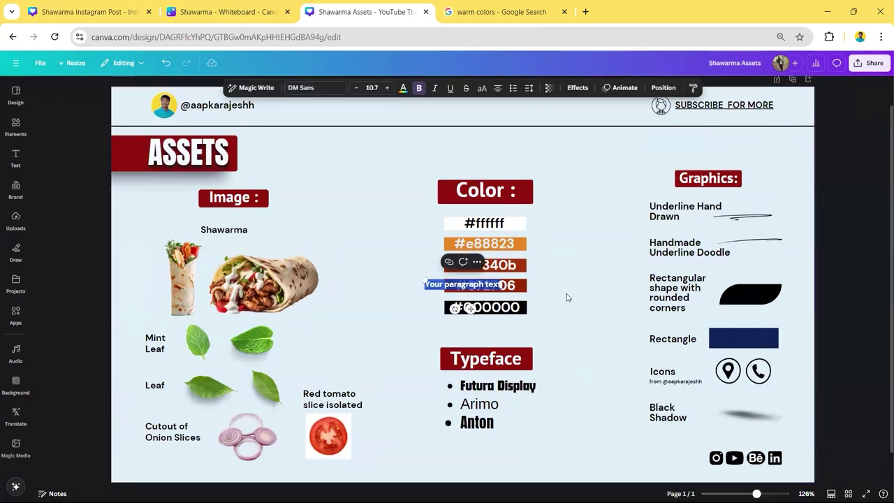
pyautogui.moveTo(424, 281); pyautogui.dragTo(279, 260)
pyautogui.moveTo(391, 273); pyautogui.dragTo(383, 179)
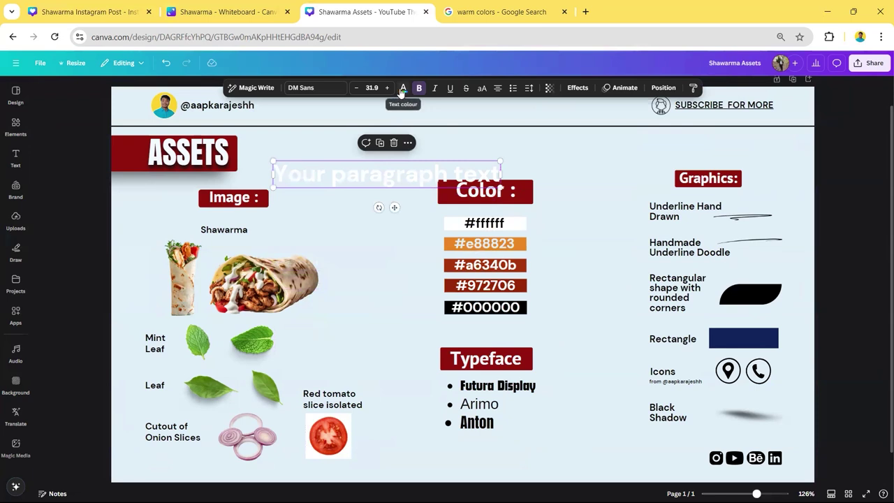
pyautogui.click(403, 87)
pyautogui.click(70, 157)
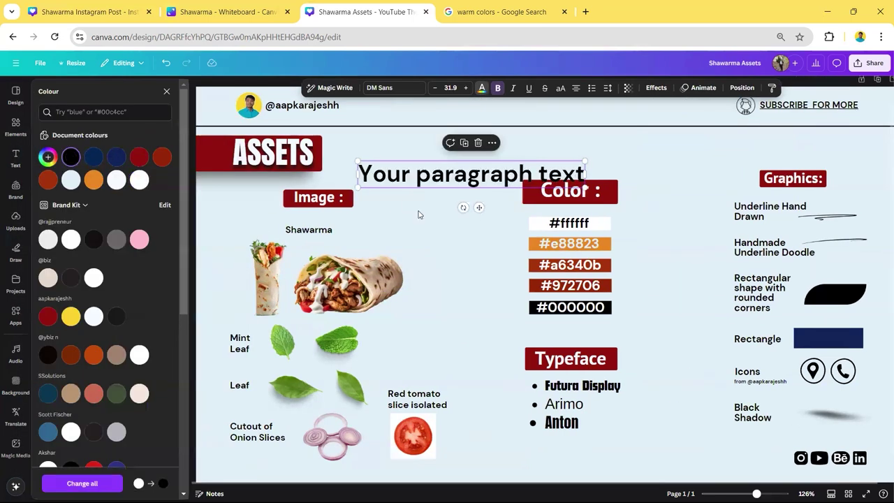
pyautogui.click(419, 213)
# - Search fonts for 'Display' and apply Adira Display to the paragraph text
pyautogui.click(391, 172)
pyautogui.click(379, 87)
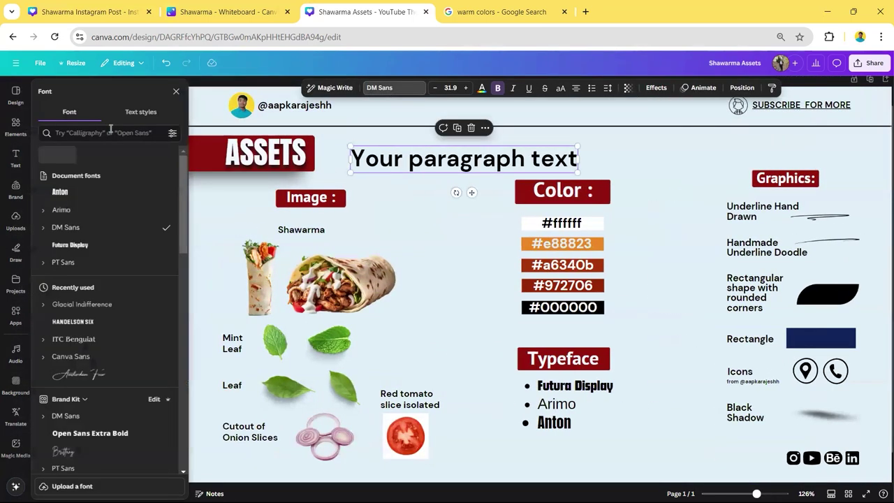
pyautogui.click(110, 132)
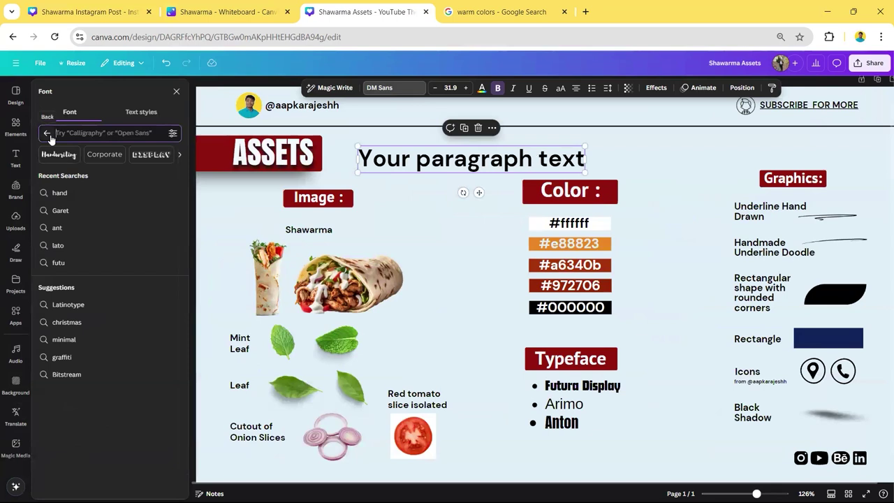
pyautogui.write('Display')
pyautogui.click(104, 176)
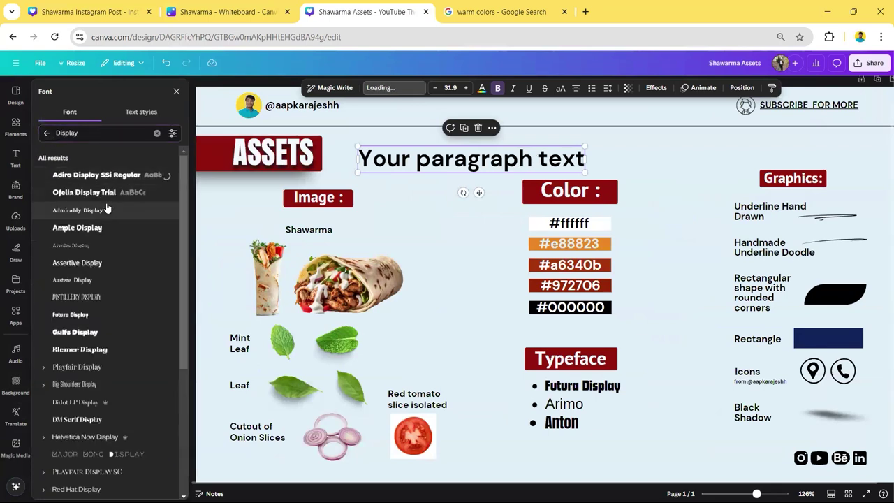
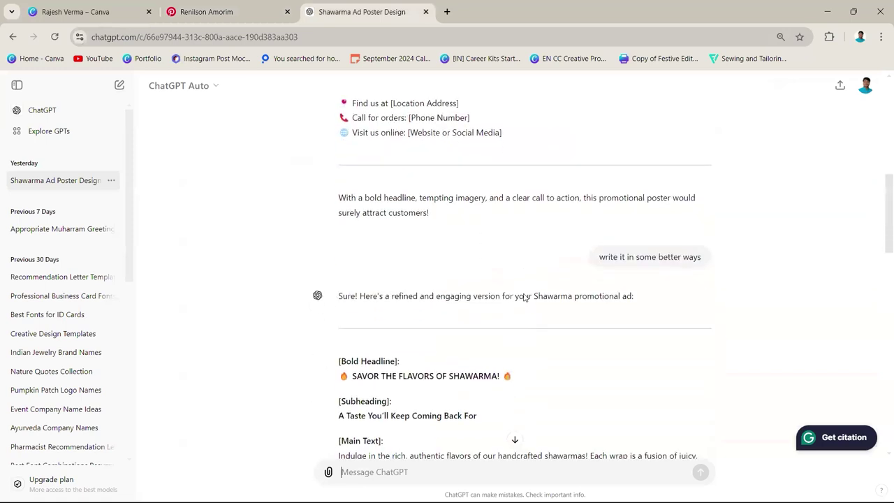
# - Scroll through ChatGPT's font answer and highlight the suggested headline font
pyautogui.scroll(7, 516, 223)
pyautogui.scroll(-10, 517, 223)
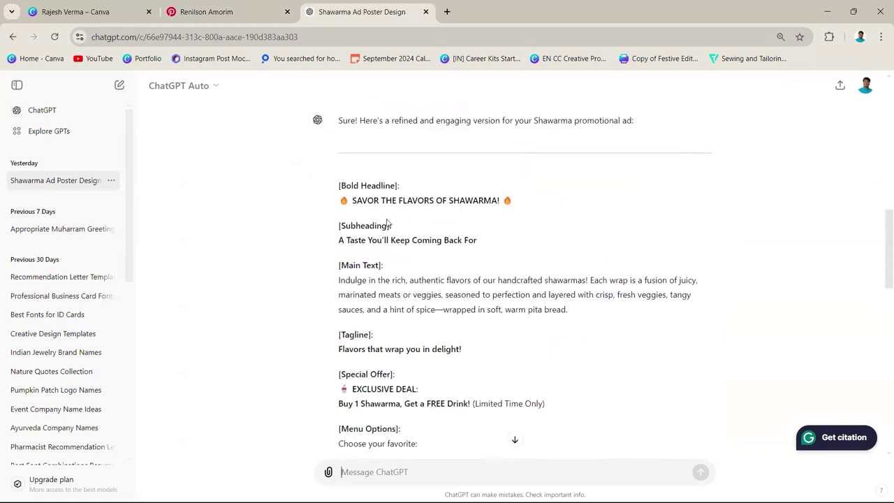
pyautogui.scroll(10, 394, 236)
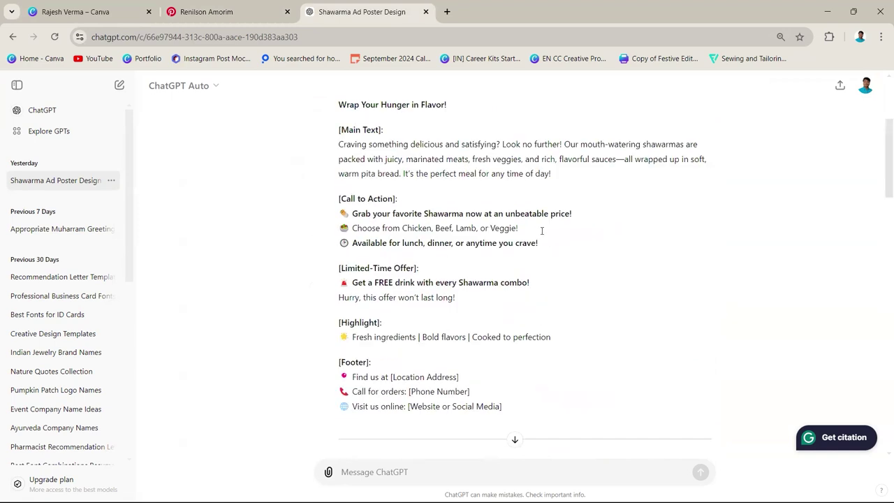
pyautogui.scroll(-8, 428, 256)
pyautogui.scroll(5, 430, 237)
pyautogui.scroll(-8, 432, 224)
pyautogui.moveTo(498, 201); pyautogui.dragTo(357, 202)
pyautogui.click(430, 224)
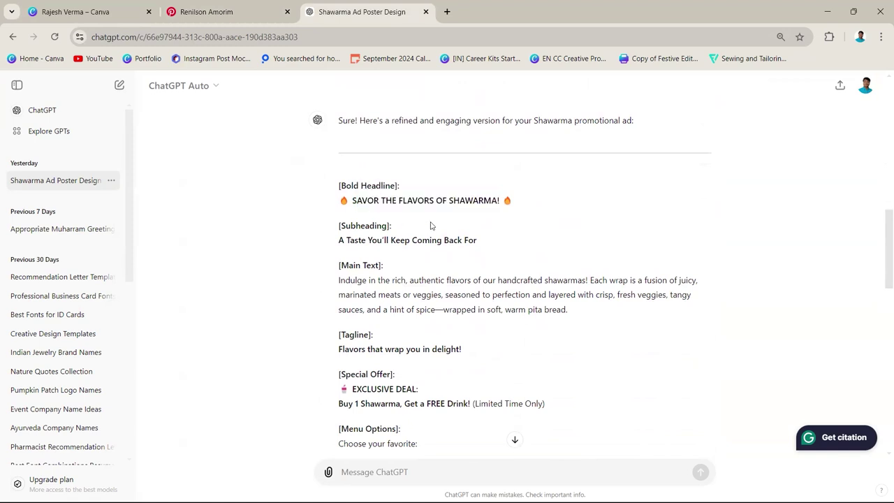
# - Highlight the Montserrat Extra Bold suggestion and the headline-to-body font pairings
pyautogui.scroll(-3, 415, 227)
pyautogui.scroll(-7, 413, 224)
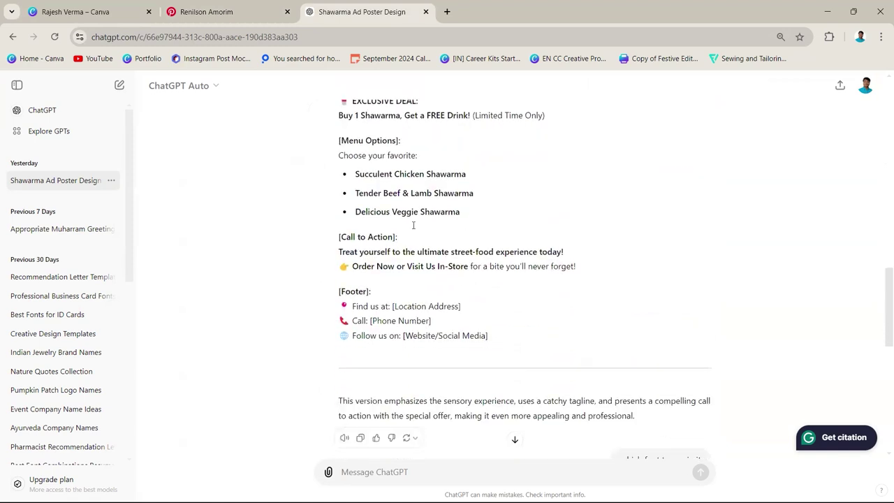
pyautogui.scroll(2, 447, 227)
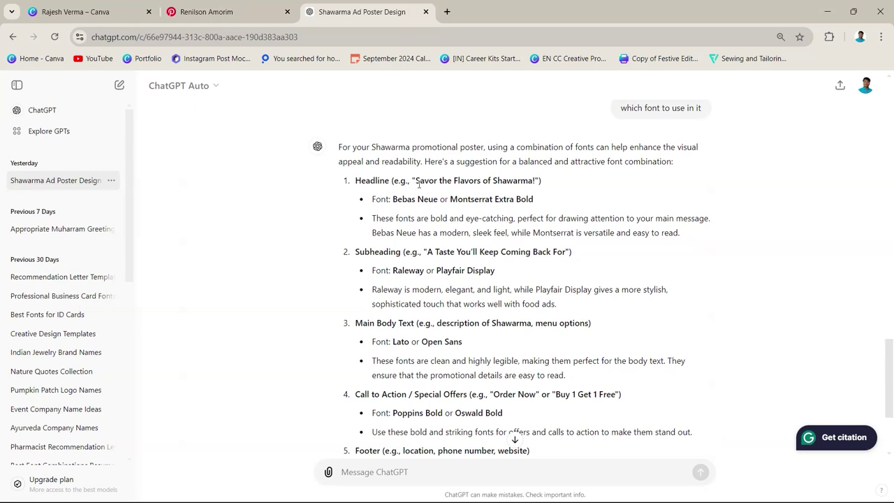
pyautogui.moveTo(393, 199); pyautogui.dragTo(532, 201)
pyautogui.click(544, 207)
pyautogui.moveTo(394, 343); pyautogui.dragTo(459, 342)
pyautogui.scroll(-1, 470, 346)
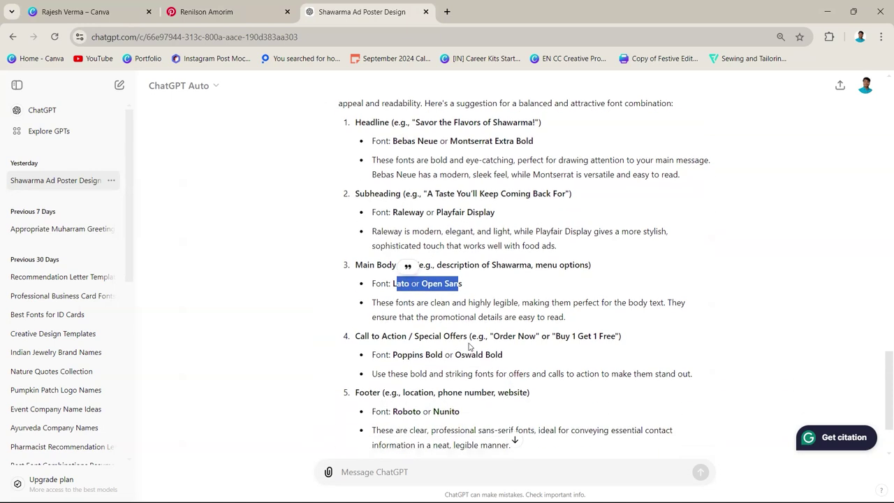
pyautogui.scroll(-1, 470, 346)
pyautogui.scroll(3, 435, 291)
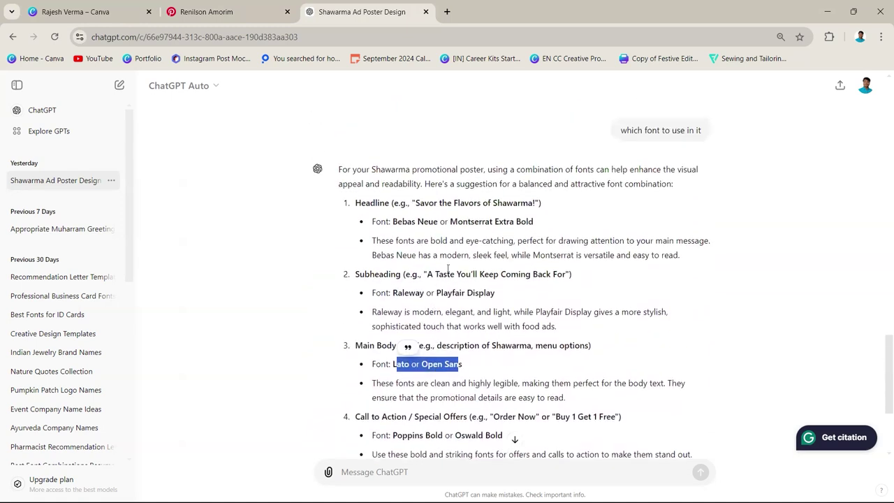
pyautogui.moveTo(364, 170); pyautogui.dragTo(463, 364)
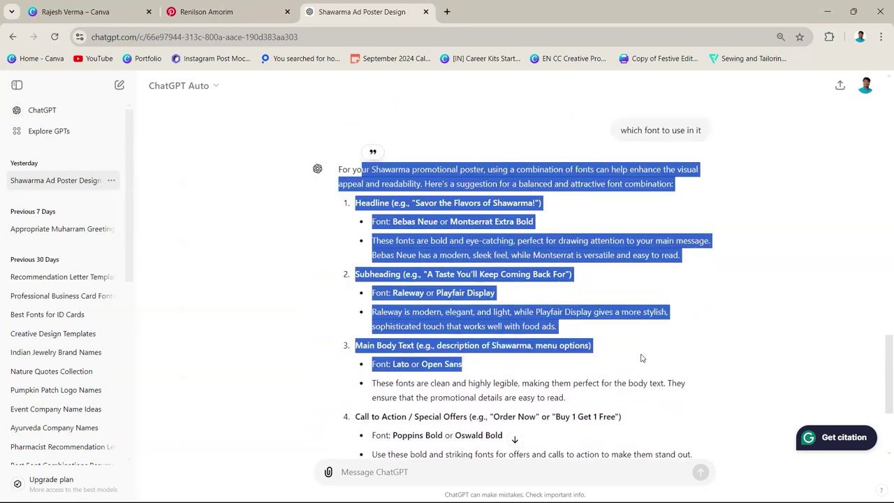
pyautogui.click(634, 351)
pyautogui.scroll(-1, 635, 349)
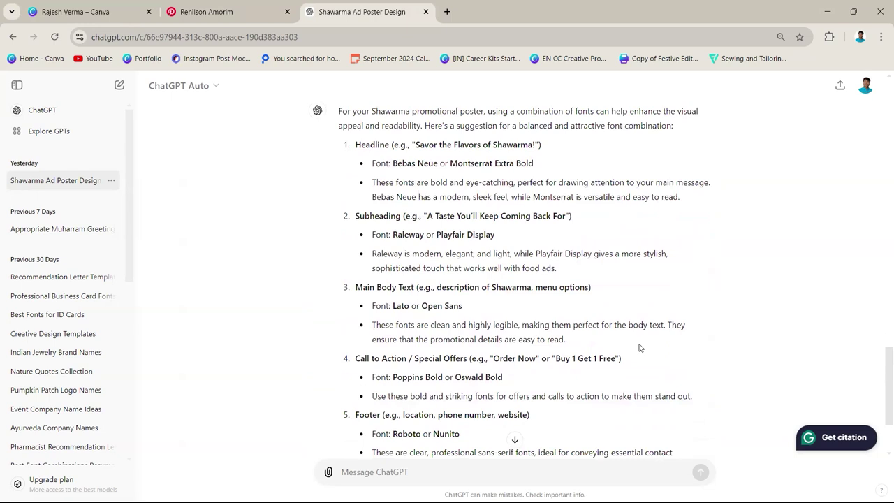
# - Go from the shawarma poster pin back to the 'shawarma promotional ads creative' results grid
pyautogui.click(210, 12)
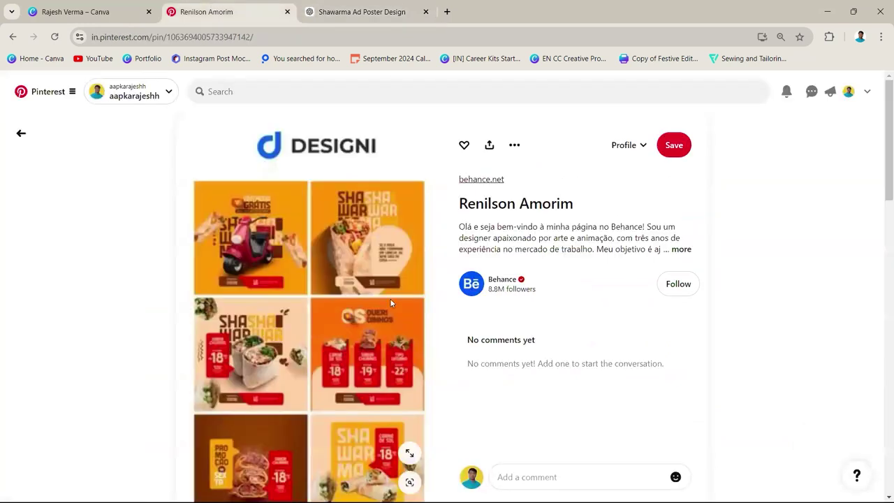
pyautogui.hotkey('alt', 'Left')
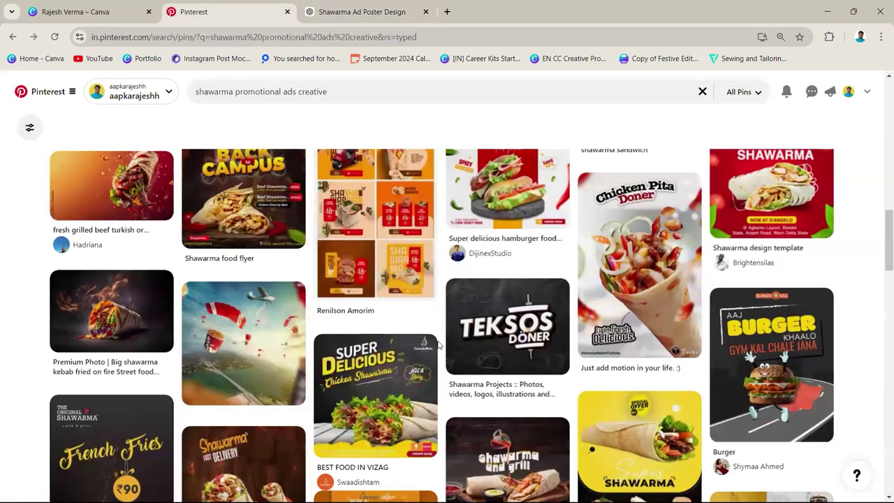
pyautogui.scroll(5, 442, 347)
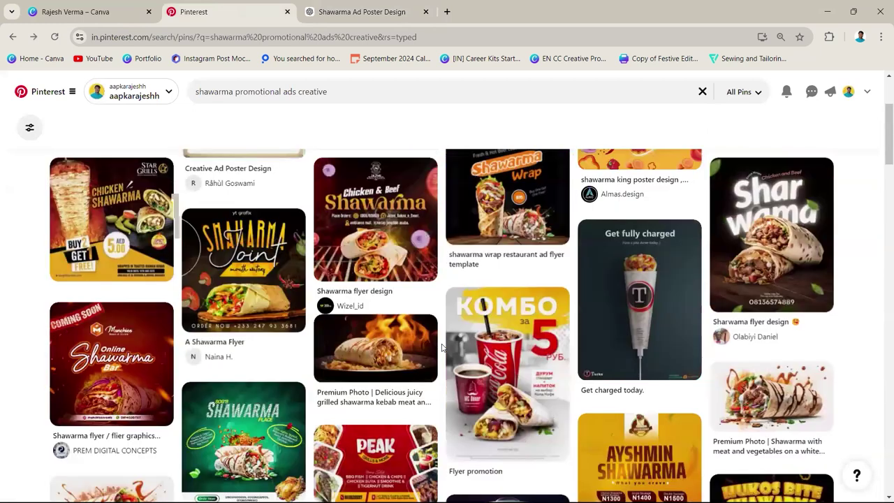
pyautogui.scroll(3, 507, 482)
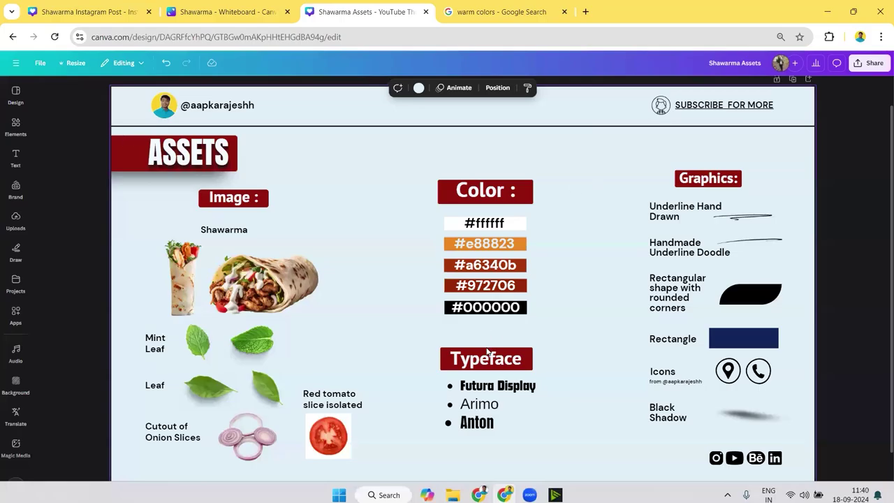
pyautogui.click(497, 381)
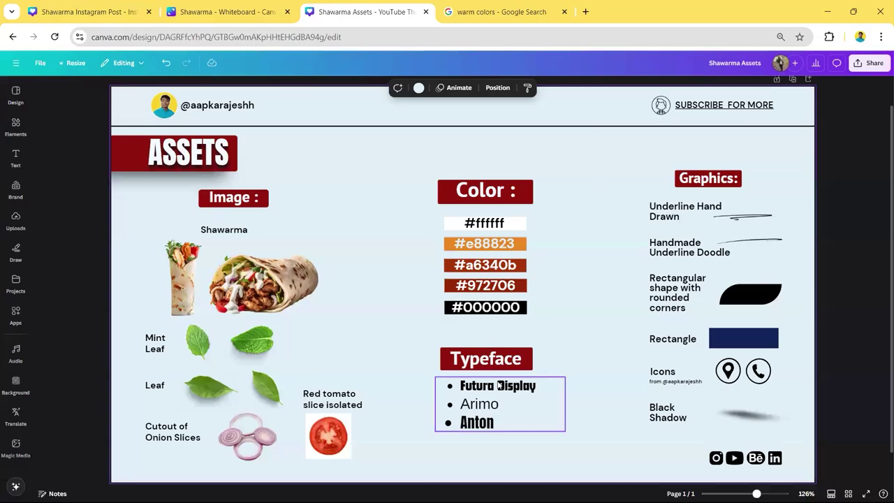
pyautogui.moveTo(499, 385); pyautogui.dragTo(415, 223)
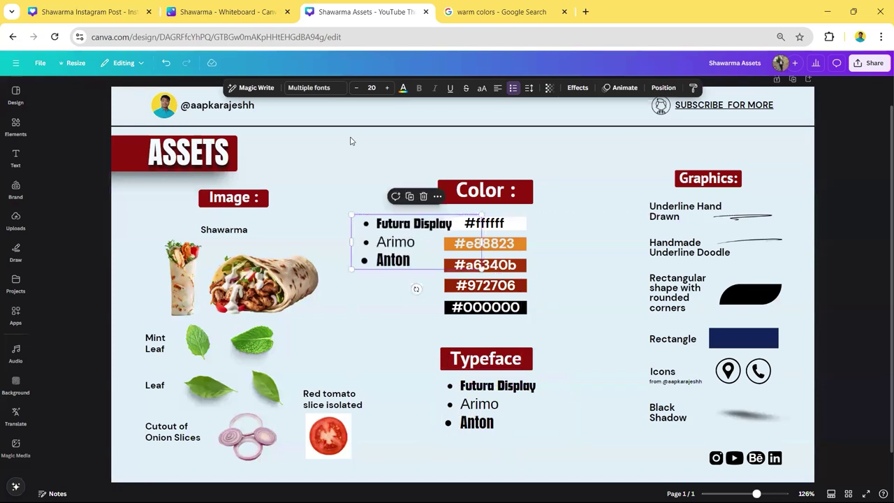
pyautogui.click(311, 88)
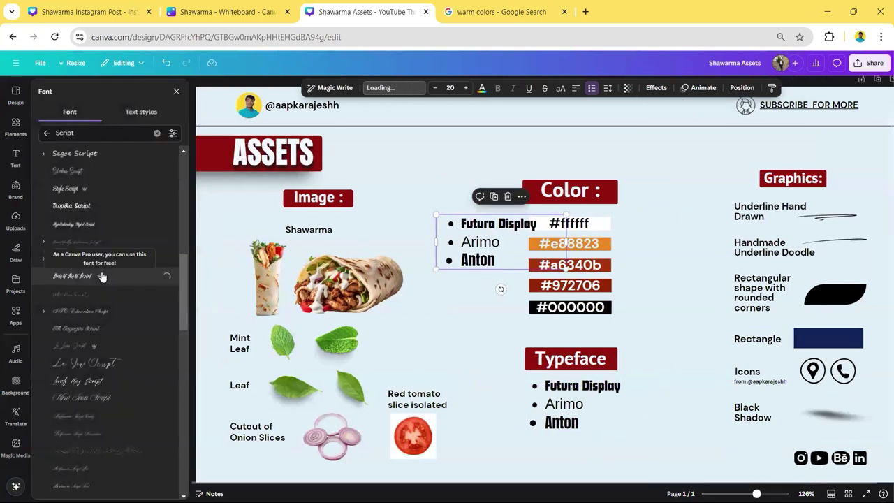
pyautogui.click(100, 276)
pyautogui.click(46, 133)
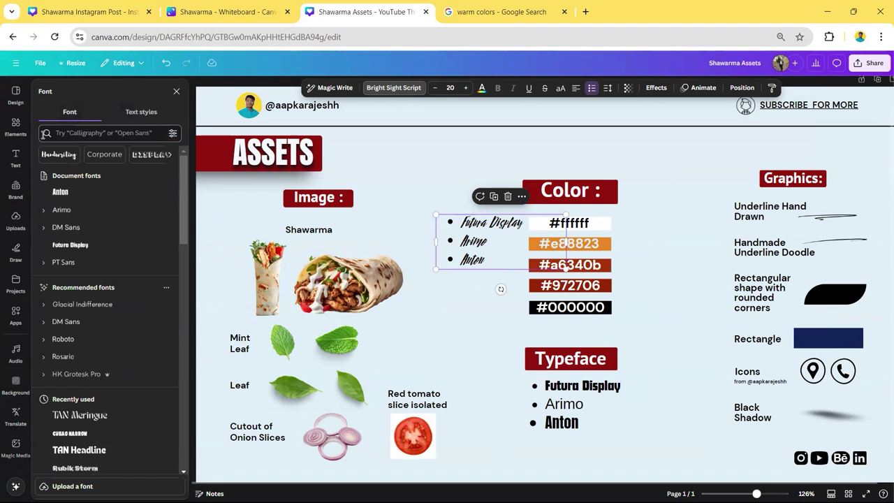
pyautogui.click(508, 196)
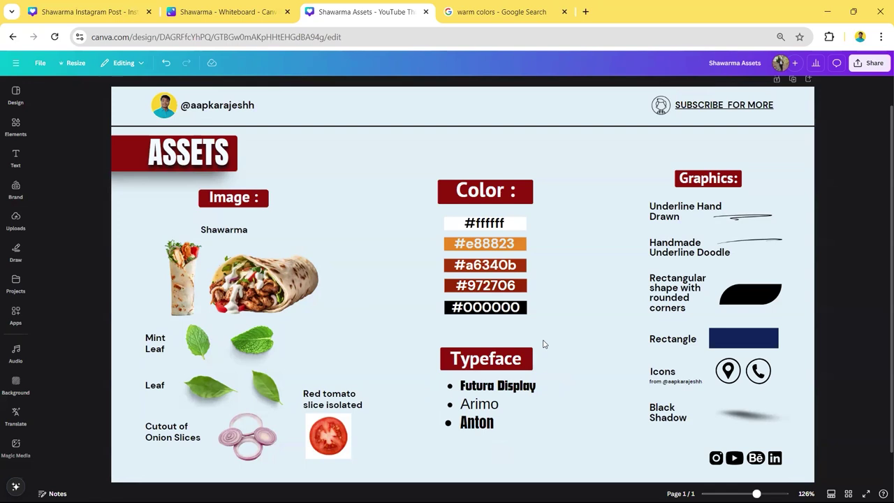
pyautogui.click(536, 403)
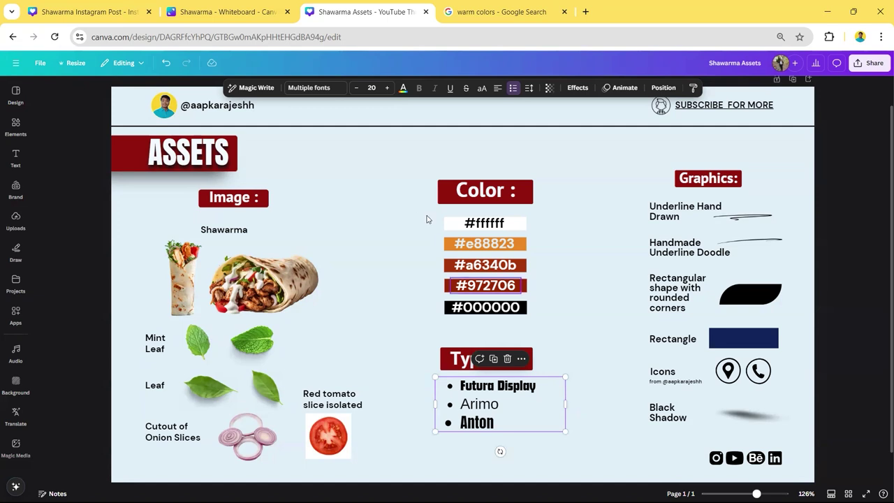
pyautogui.click(309, 88)
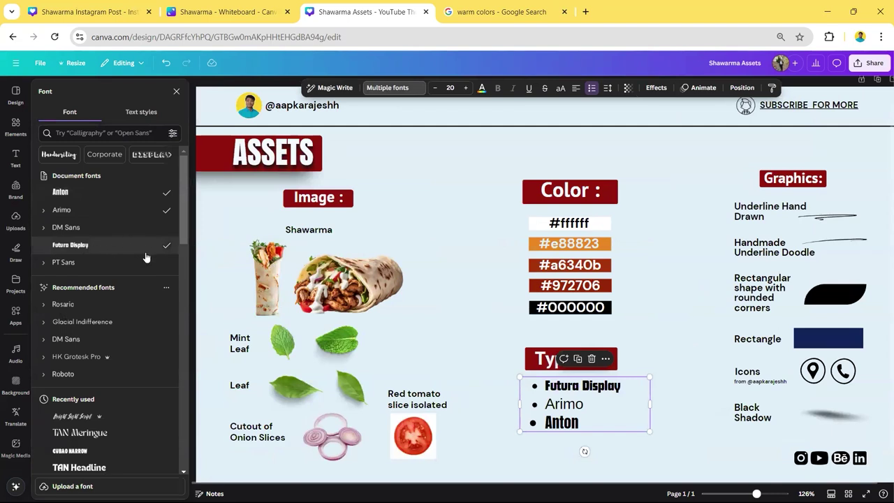
pyautogui.click(450, 371)
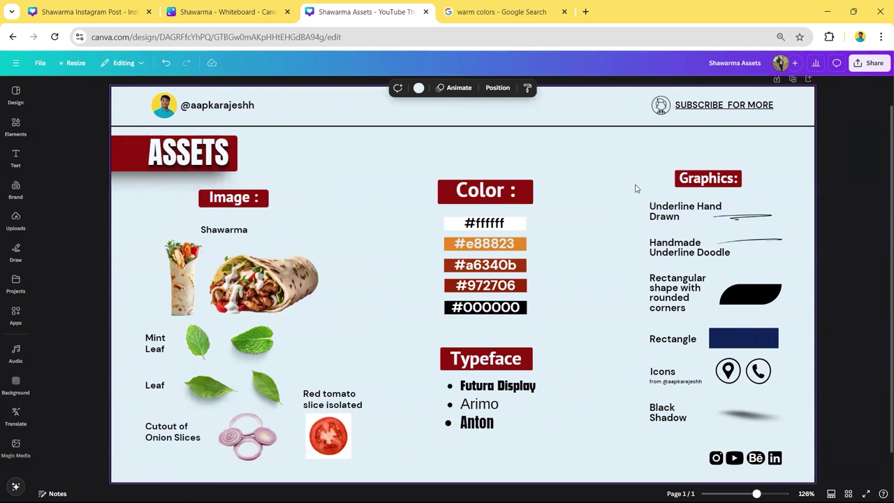
pyautogui.click(515, 389)
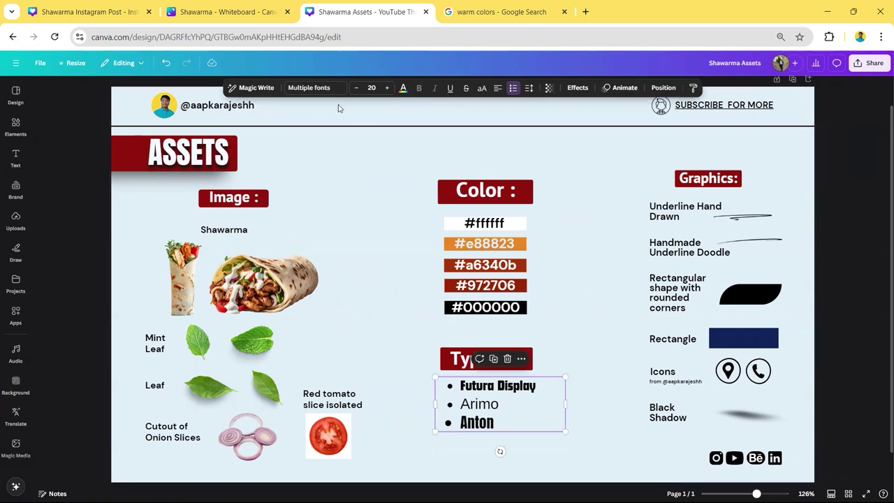
pyautogui.click(323, 91)
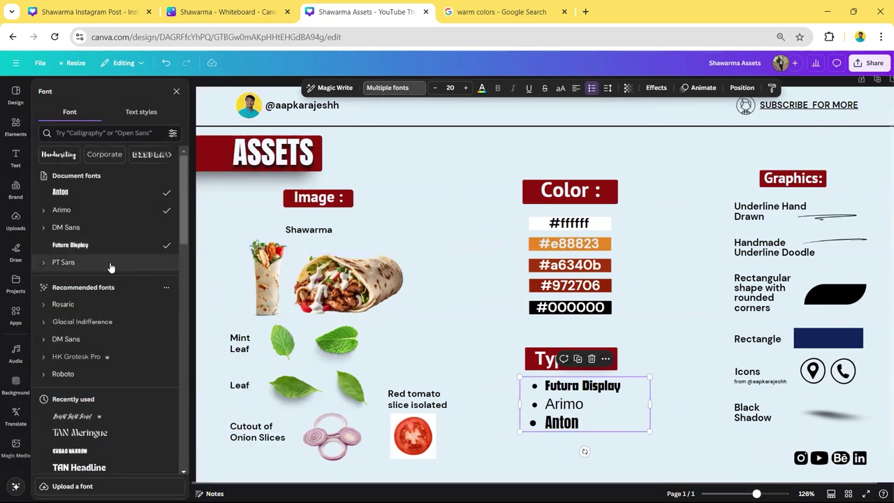
pyautogui.click(176, 91)
pyautogui.click(716, 214)
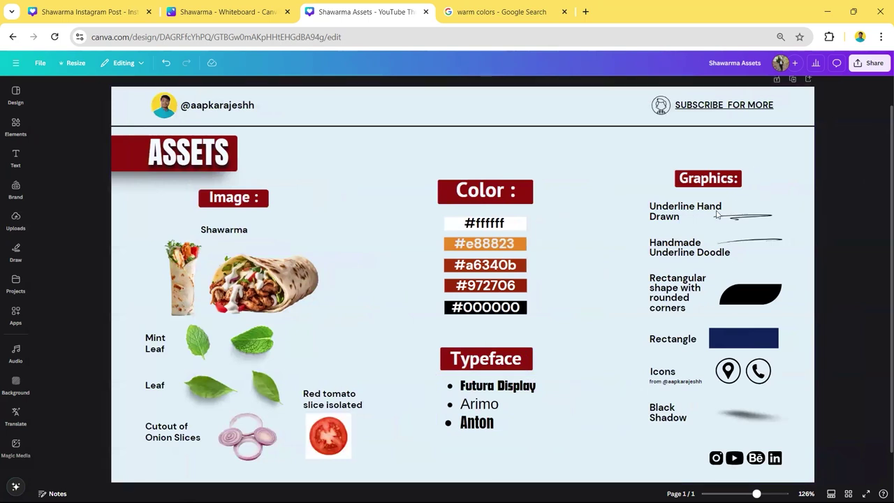
pyautogui.click(717, 214)
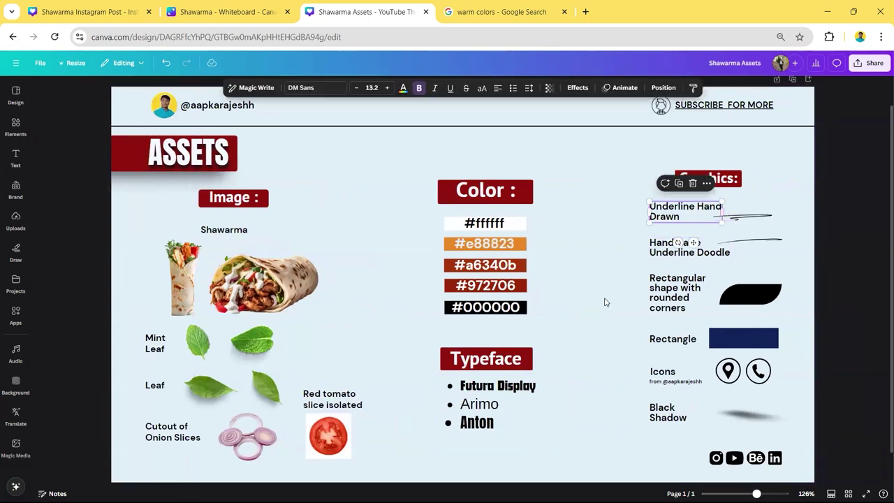
pyautogui.click(442, 398)
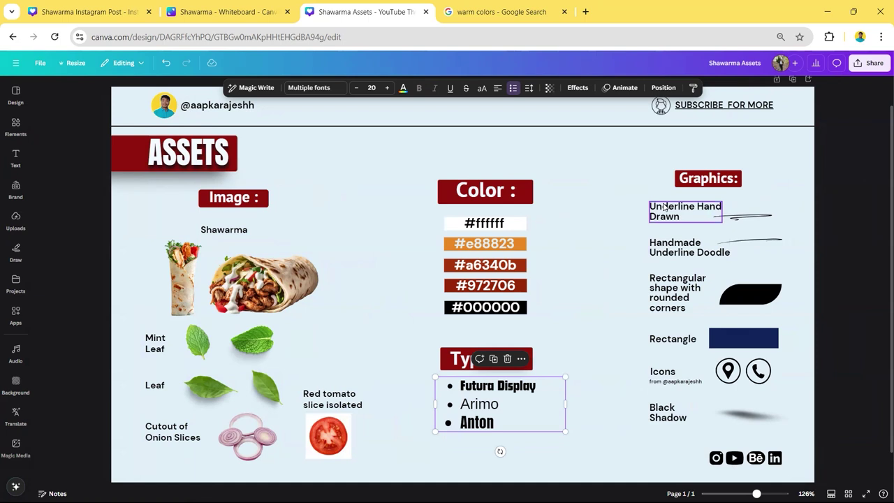
pyautogui.moveTo(619, 213); pyautogui.dragTo(749, 244)
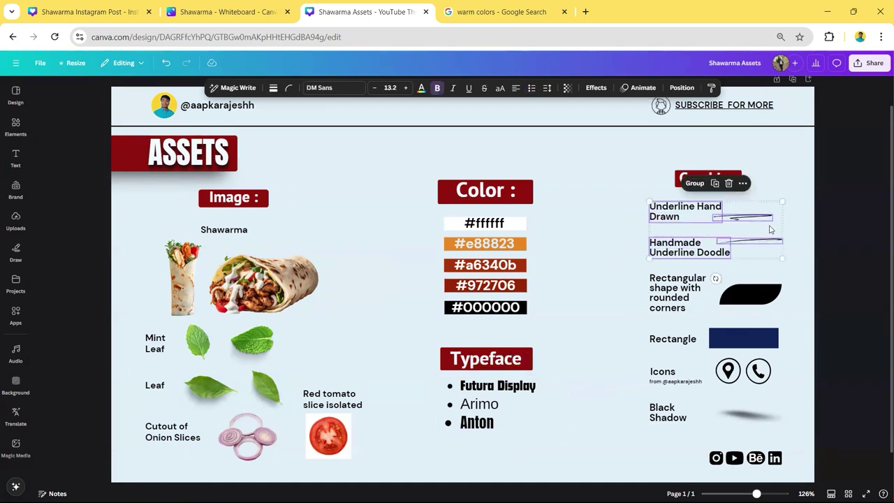
pyautogui.click(838, 230)
pyautogui.click(681, 299)
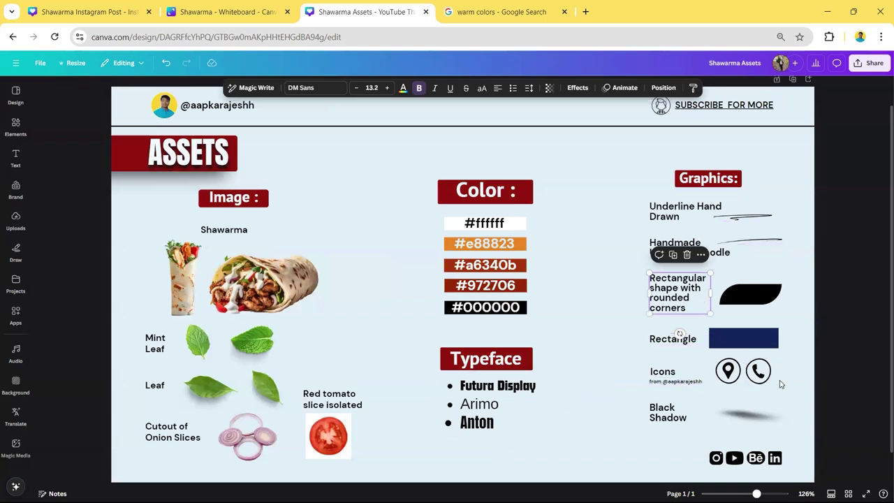
pyautogui.click(686, 383)
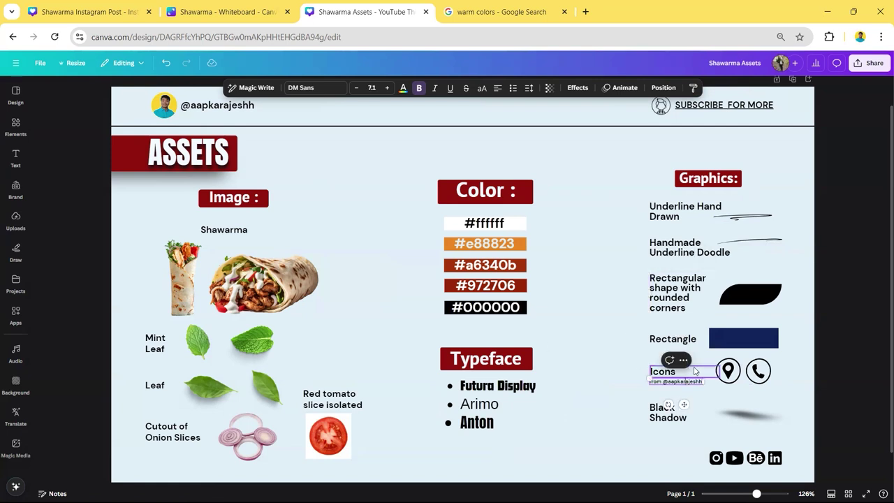
pyautogui.click(622, 371)
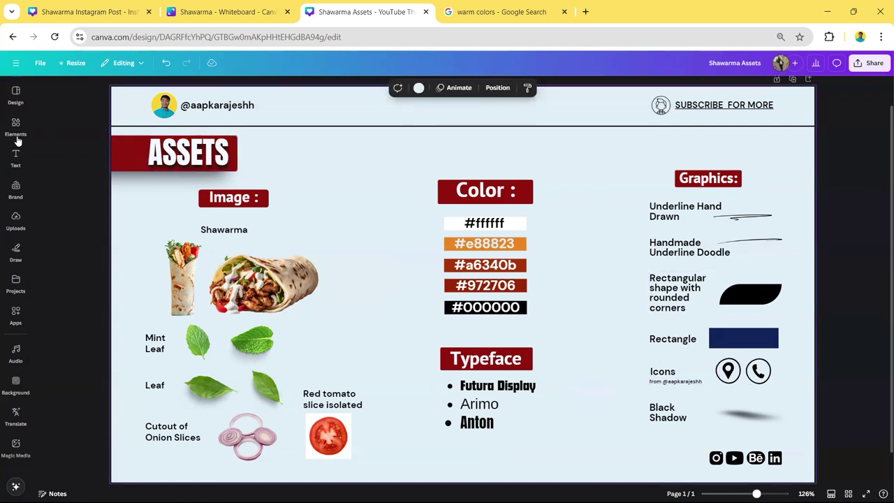
pyautogui.click(17, 140)
pyautogui.click(54, 91)
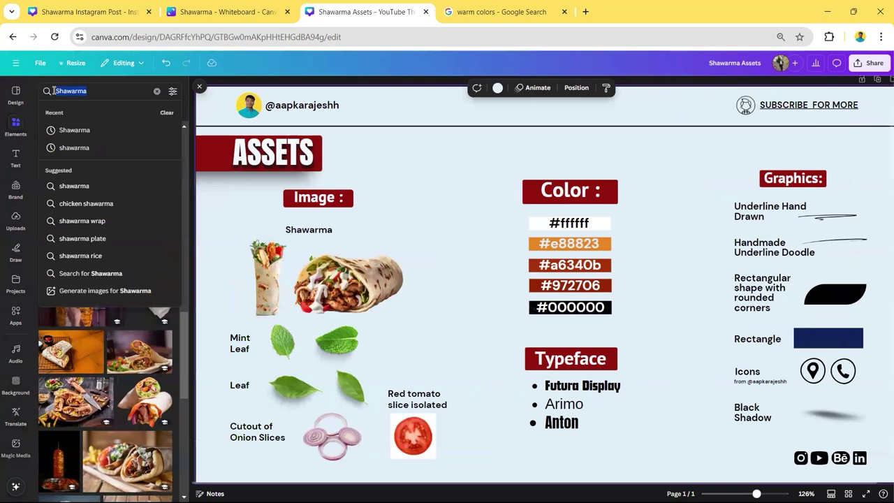
pyautogui.press('Home')
pyautogui.press('Return')
pyautogui.click(70, 111)
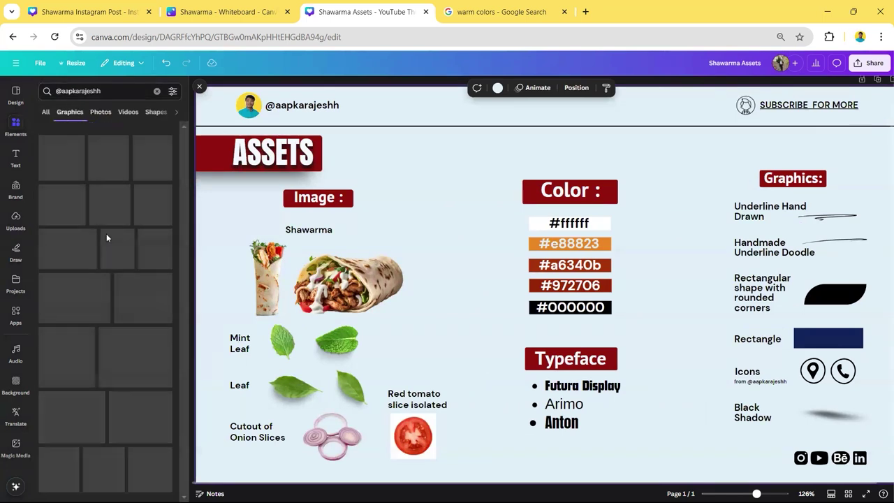
pyautogui.scroll(-8, 115, 258)
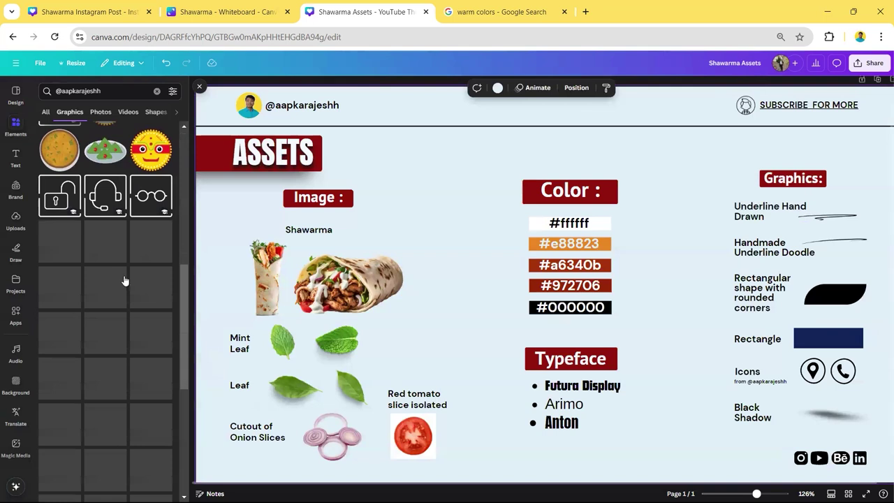
pyautogui.scroll(-5, 125, 281)
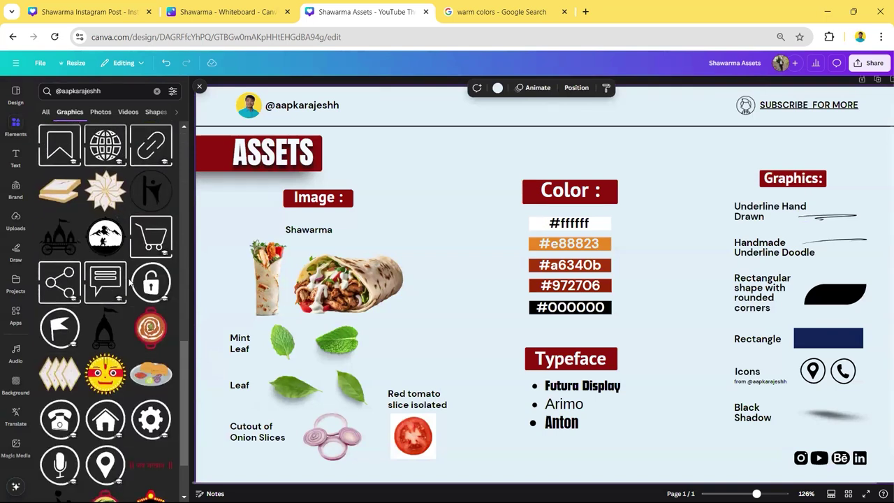
pyautogui.scroll(-5, 130, 280)
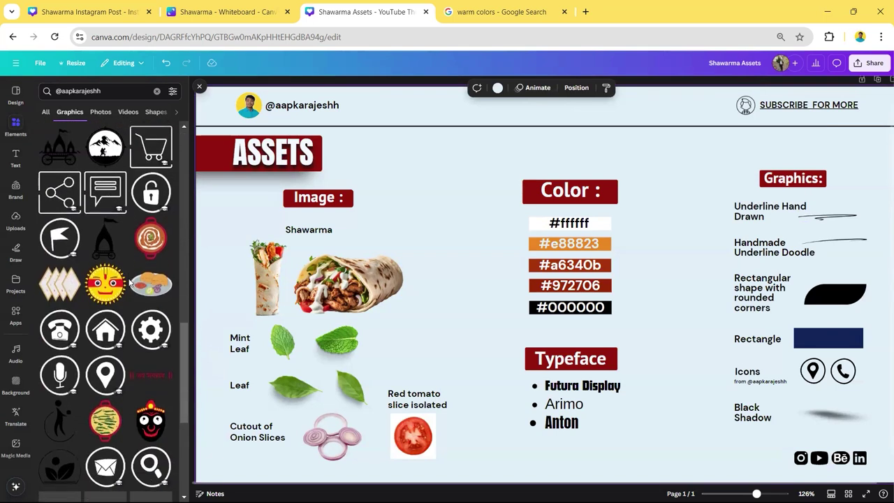
pyautogui.click(200, 89)
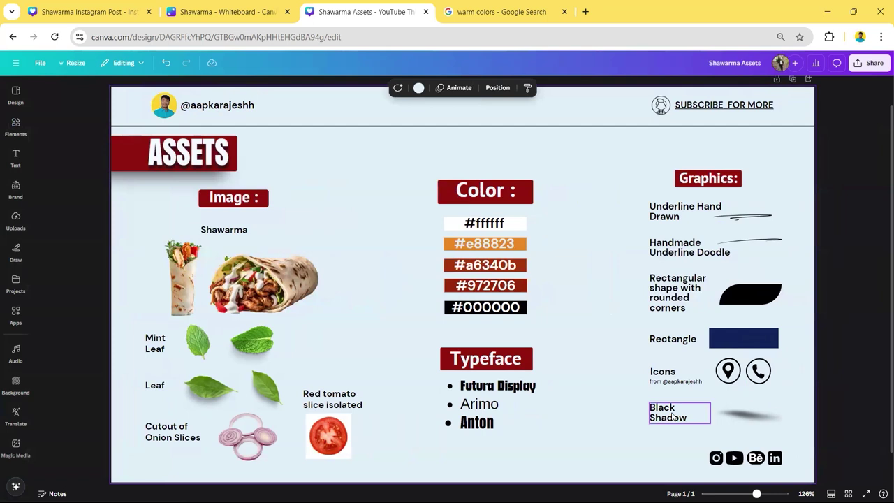
pyautogui.click(754, 416)
pyautogui.click(830, 346)
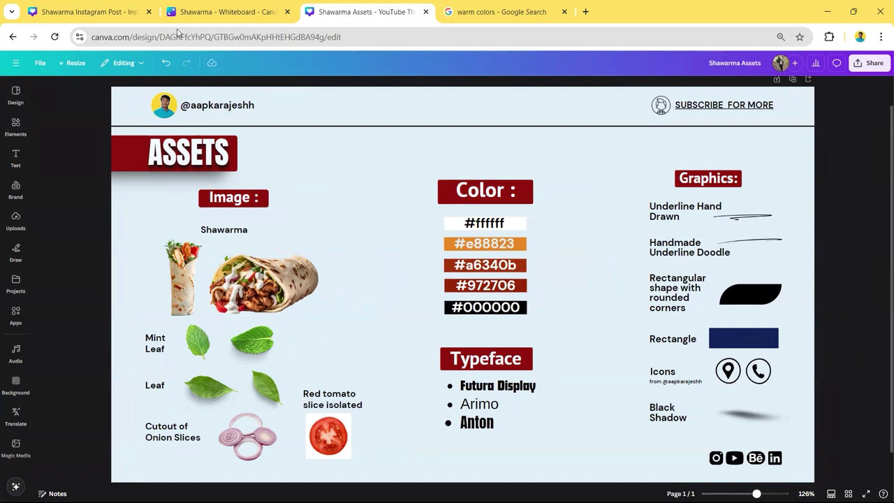
pyautogui.click(97, 6)
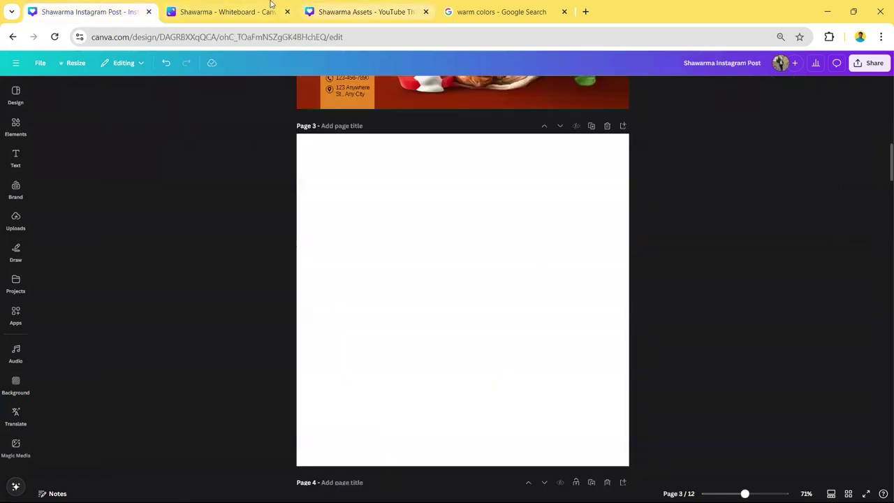
# - Look over the shawarma whiteboard and the Shawarma Assets design, ending on the whiteboard
pyautogui.click(245, 5)
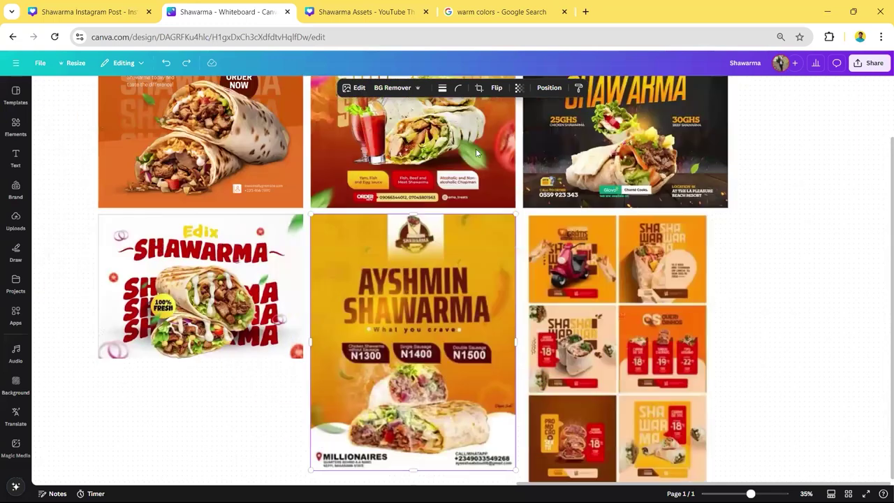
pyautogui.keyDown('ctrl'); pyautogui.scroll(-2, 323, 160); pyautogui.keyUp('ctrl')
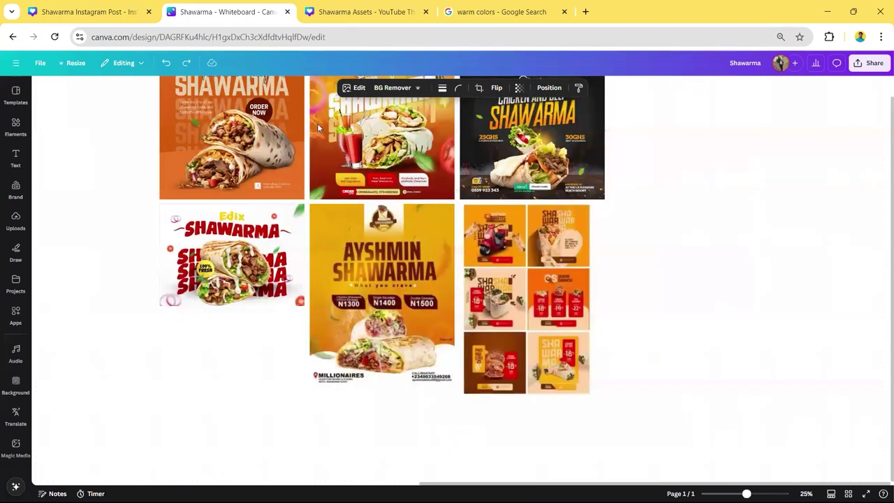
pyautogui.scroll(2, 361, 278)
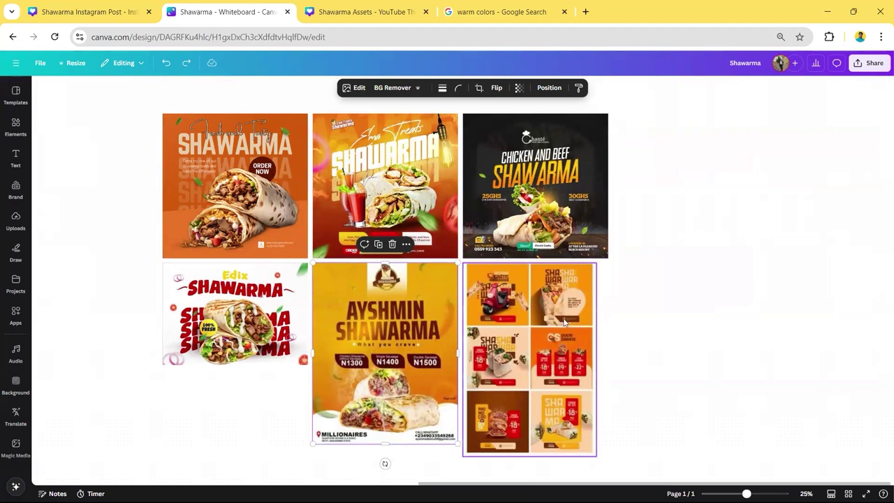
pyautogui.click(356, 10)
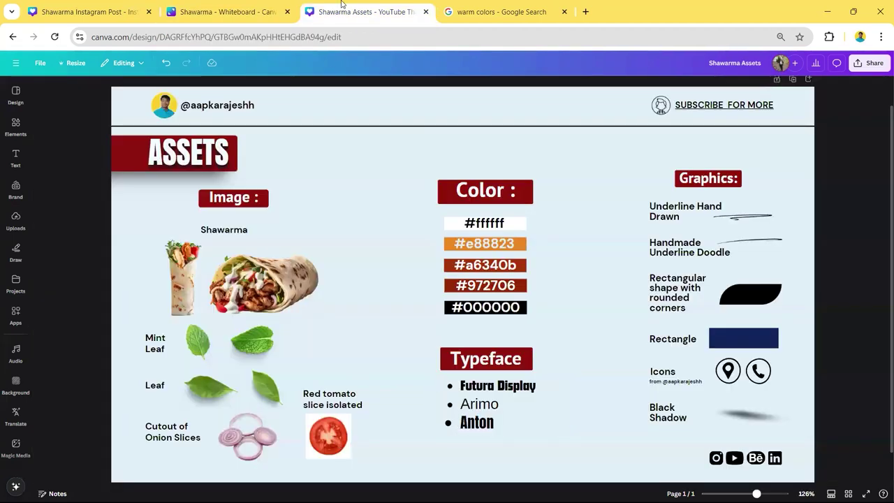
pyautogui.click(181, 7)
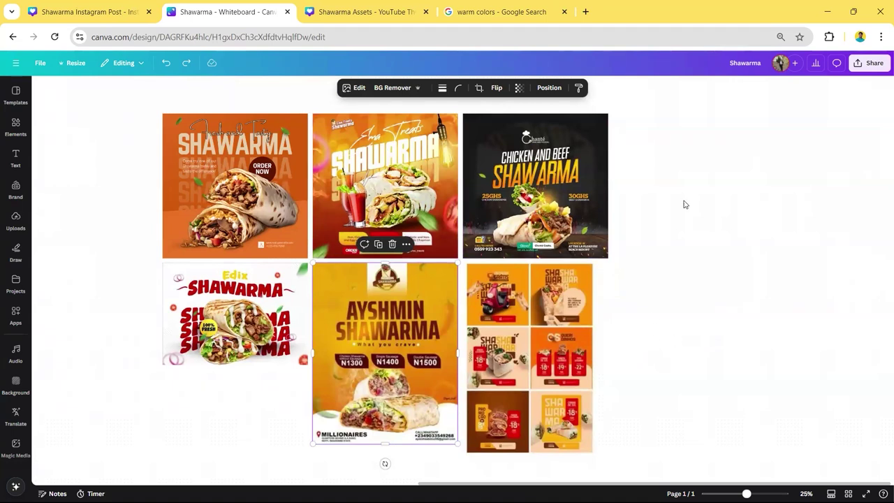
# - Add a paragraph text box below the posters and drag its corner to enlarge it
pyautogui.press('t')
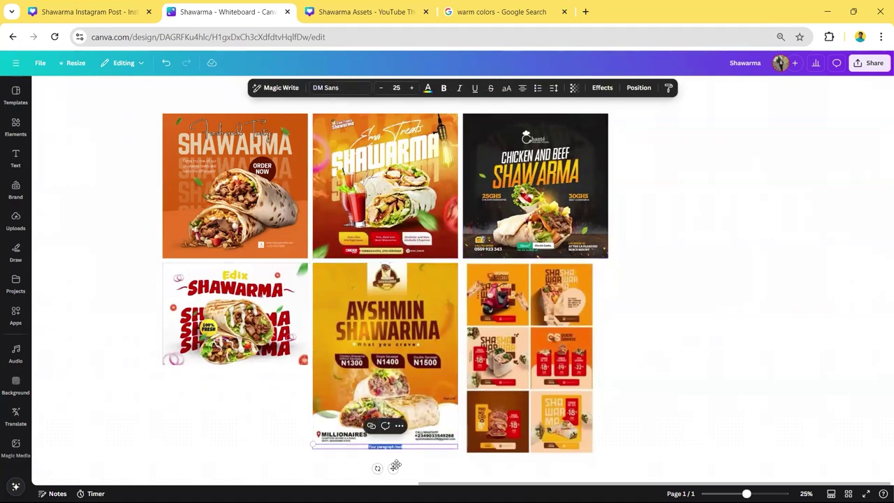
pyautogui.moveTo(313, 445); pyautogui.dragTo(64, 320)
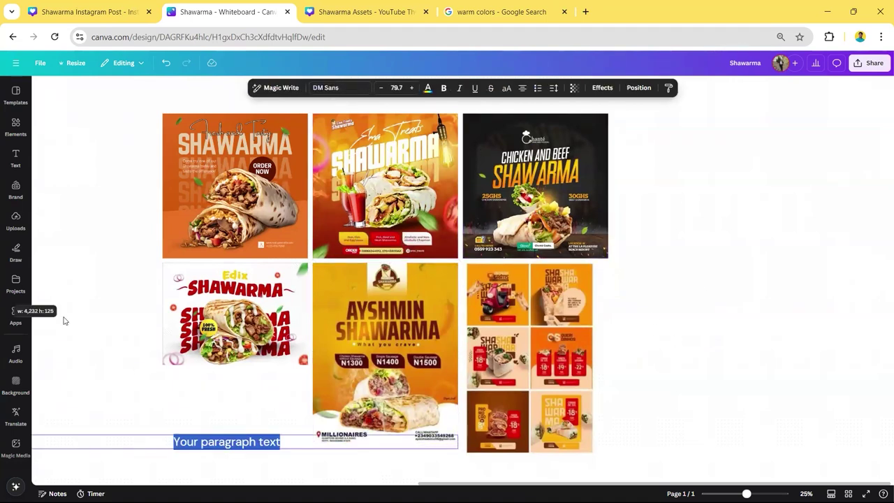
pyautogui.click(753, 375)
pyautogui.click(204, 446)
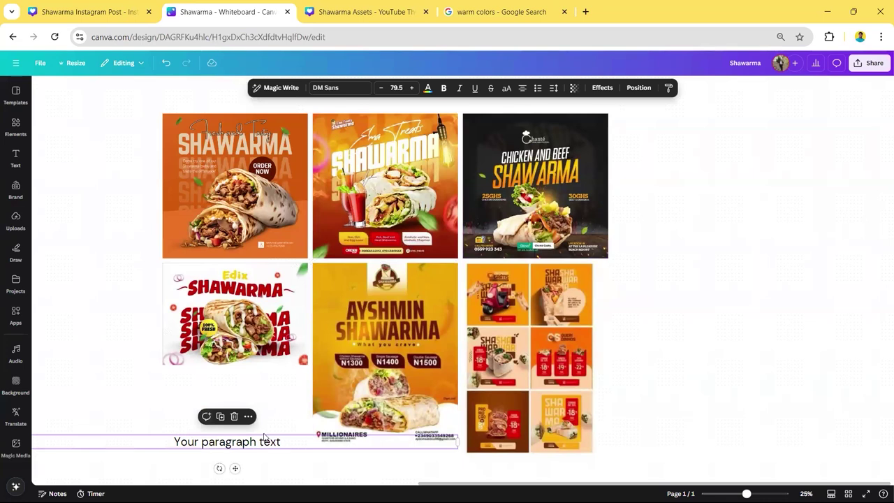
pyautogui.click(324, 89)
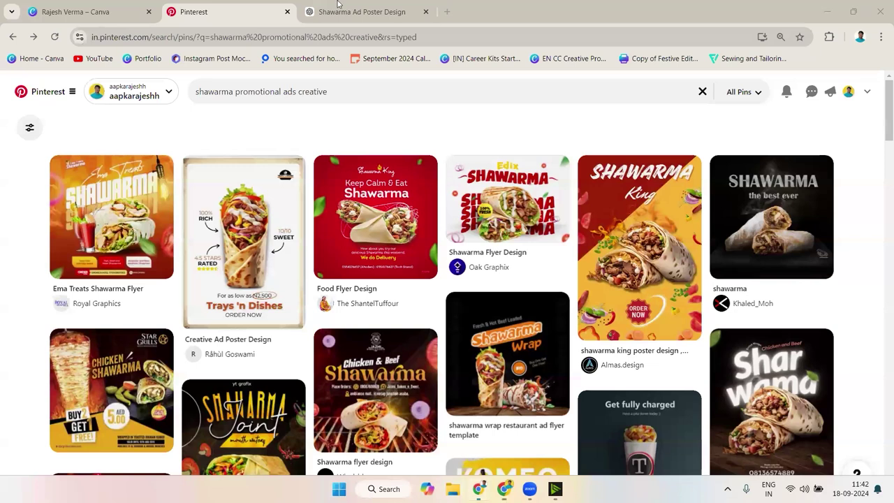
# - Scroll through ChatGPT's font pairing suggestions for the shawarma poster
pyautogui.hotkey('ctrl', 'Tab')
pyautogui.scroll(-1, 442, 315)
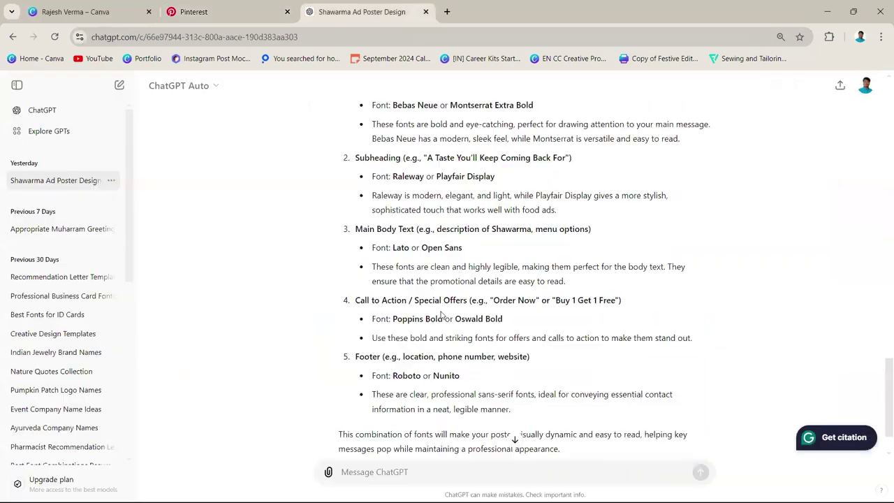
pyautogui.scroll(2, 441, 315)
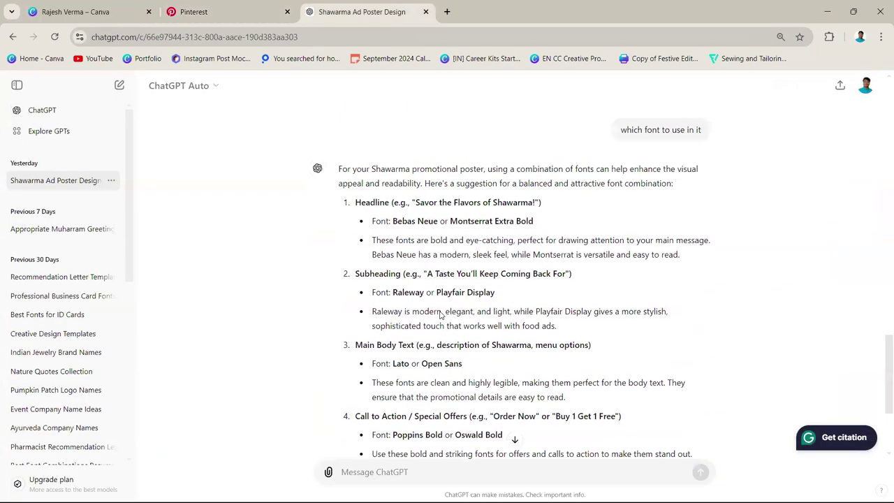
pyautogui.scroll(-3, 441, 310)
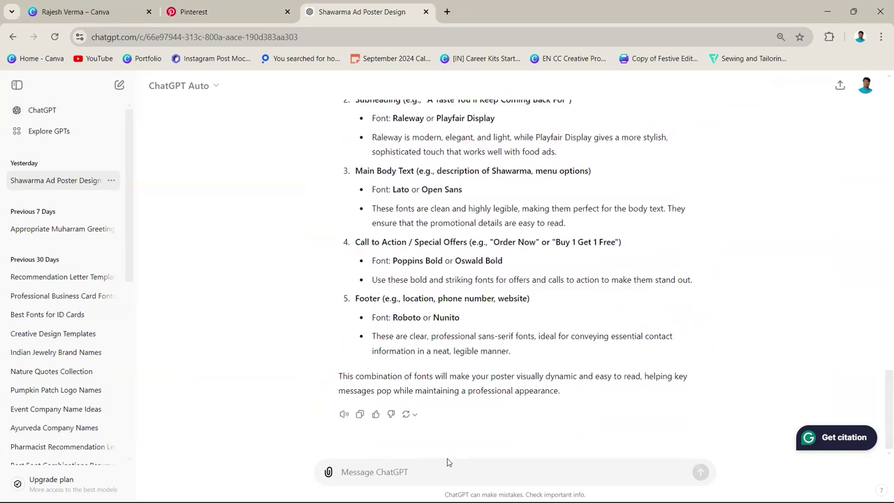
pyautogui.scroll(2, 502, 392)
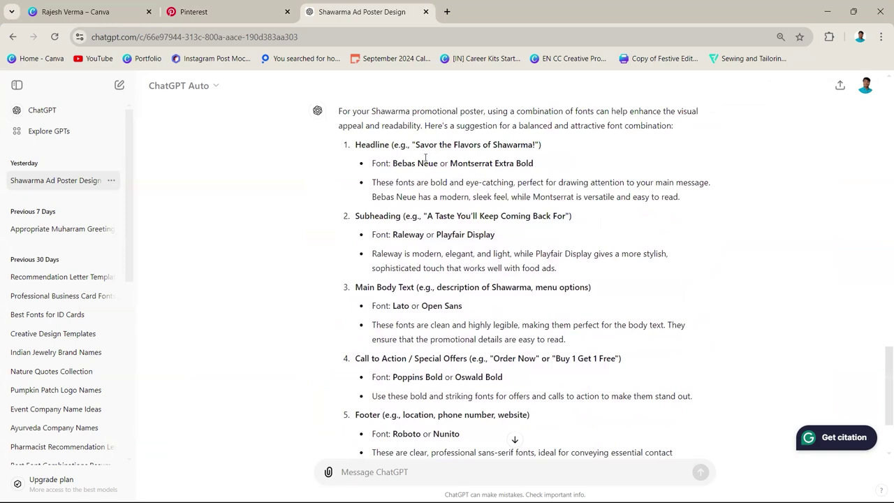
# - Check the Pinterest search query, then go back to the Canva shawarma whiteboard
pyautogui.click(197, 9)
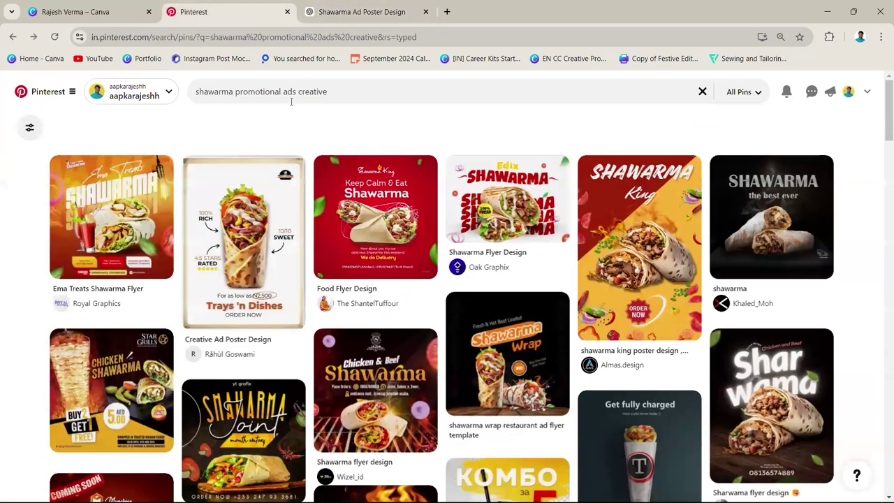
pyautogui.moveTo(211, 82); pyautogui.dragTo(199, 82)
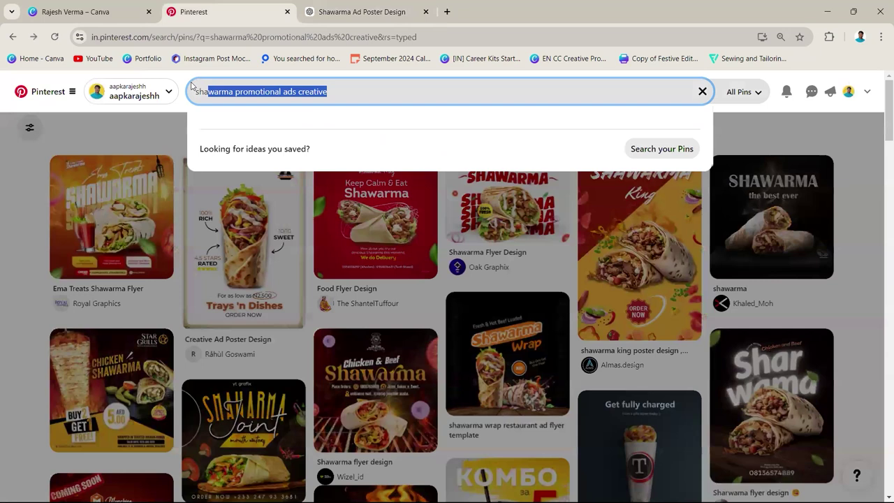
pyautogui.tripleClick(322, 91)
pyautogui.click(319, 92)
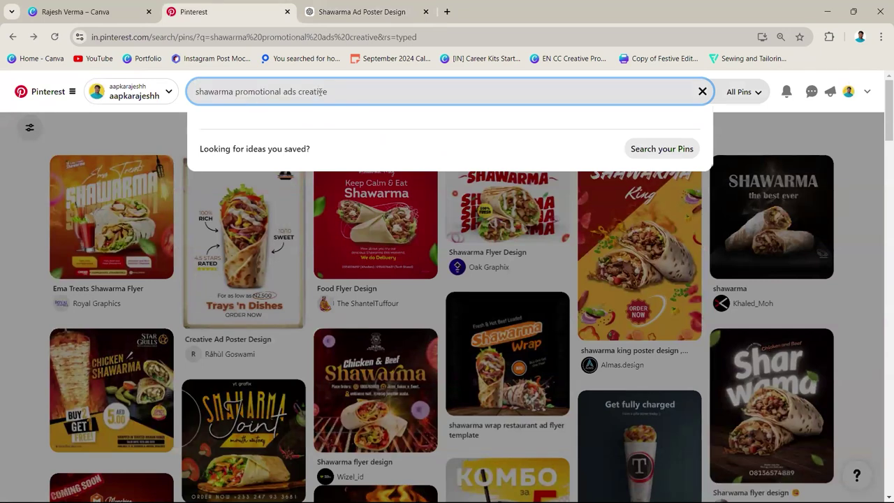
pyautogui.click(761, 137)
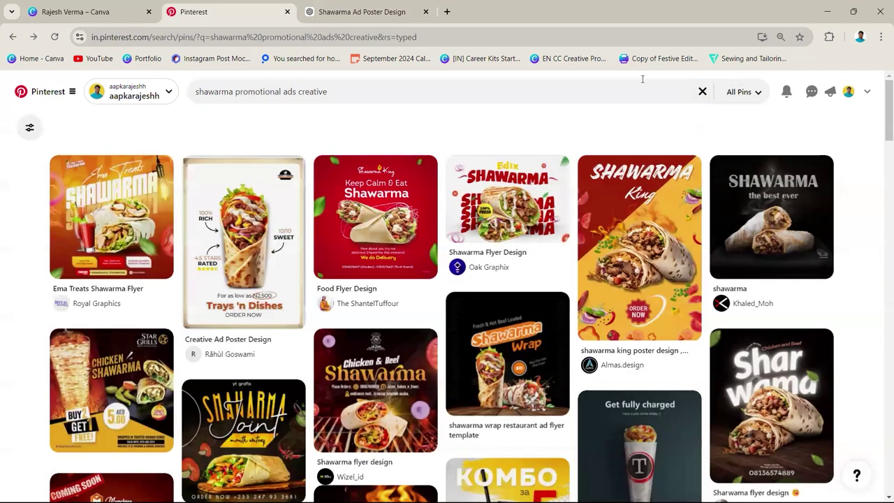
pyautogui.click(398, 7)
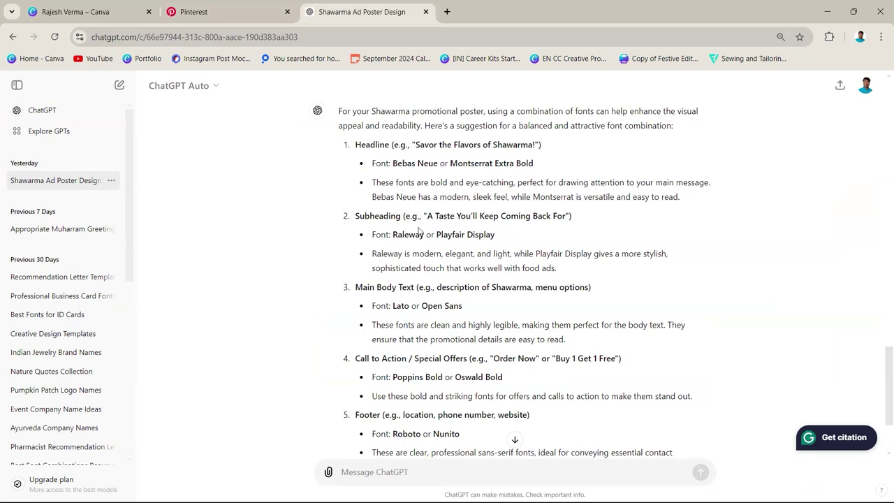
pyautogui.click(505, 489)
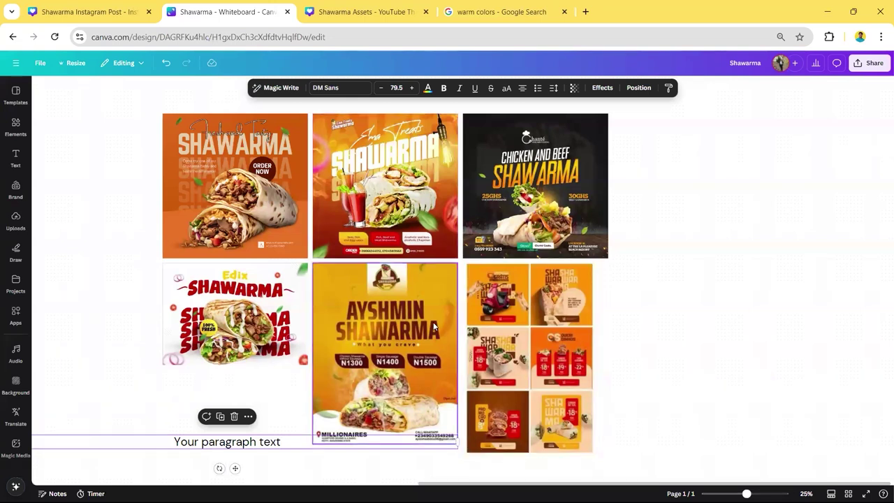
# - Glance at the warm colors, Shawarma Assets and whiteboard tabs, ending on the Shawarma Instagram Post
pyautogui.hotkey('ctrl', '4')
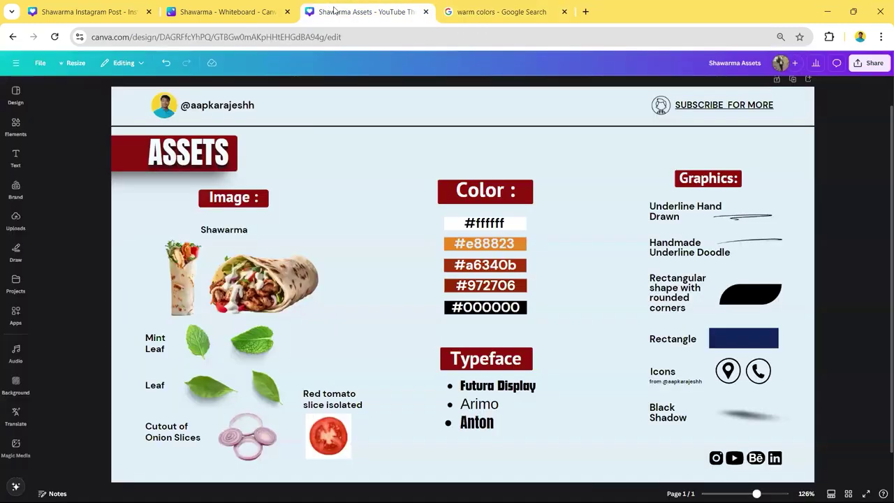
pyautogui.click(331, 8)
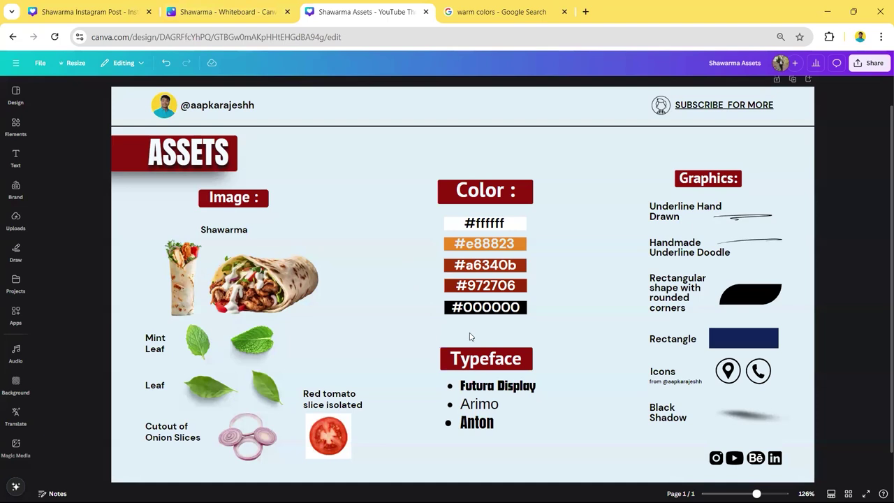
pyautogui.click(223, 12)
pyautogui.click(363, 11)
pyautogui.click(133, 12)
pyautogui.scroll(5, 480, 270)
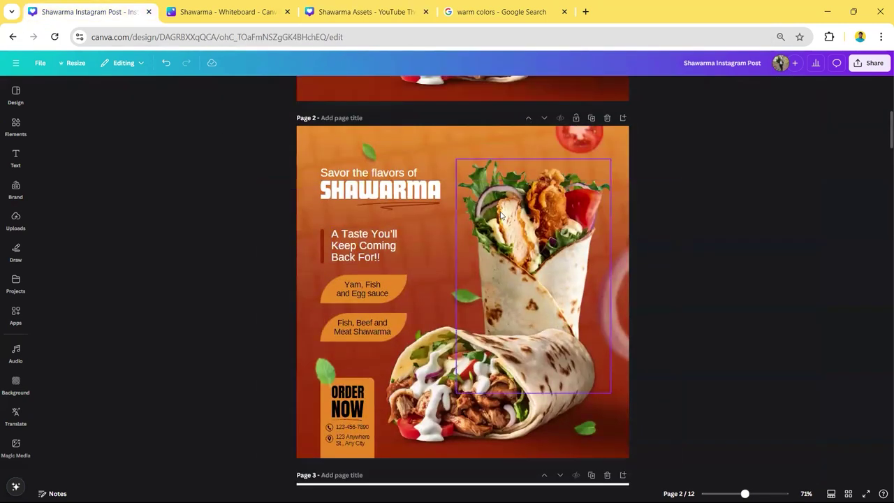
# - Scroll through the Shawarma Instagram Post pages and select one
pyautogui.scroll(-3, 521, 241)
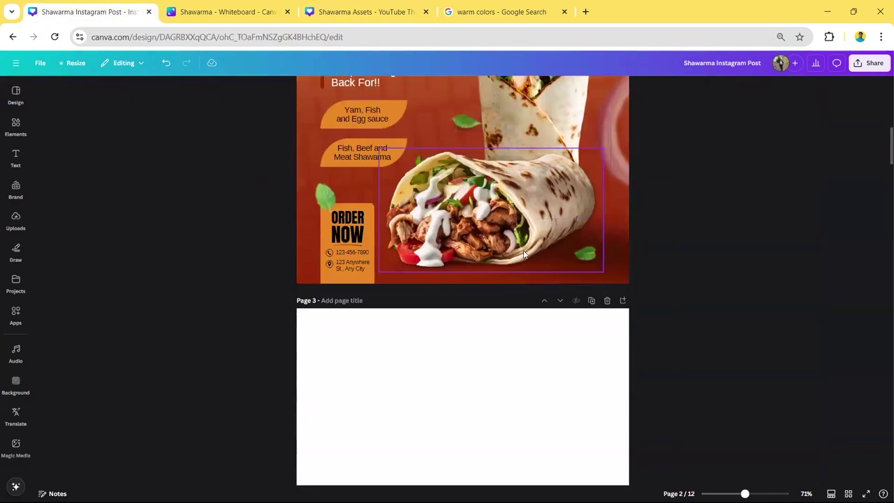
pyautogui.scroll(-6, 524, 260)
pyautogui.click(518, 273)
pyautogui.scroll(4, 515, 271)
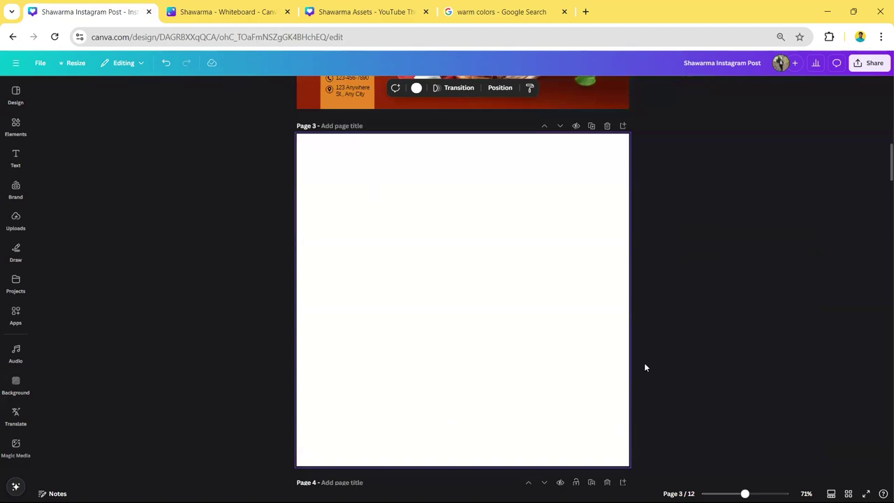
# - Create a blank square Instagram Post from Canva Home in a new tab
pyautogui.click(586, 11)
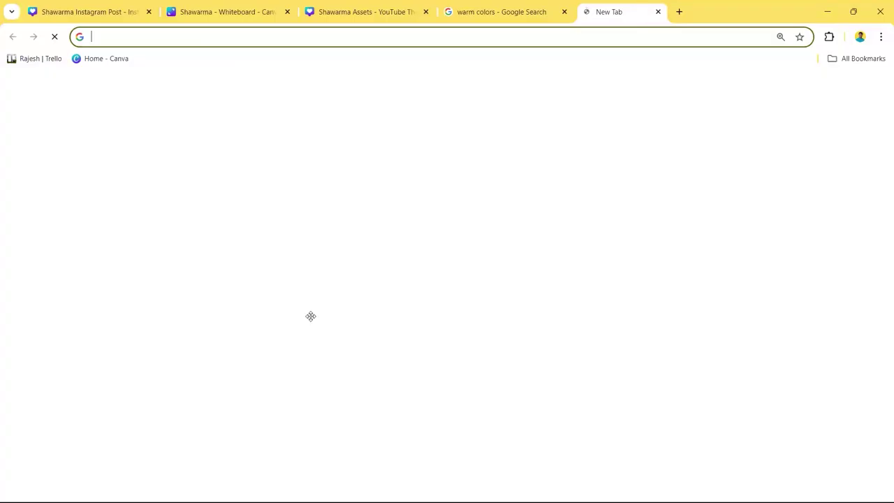
pyautogui.click(312, 311)
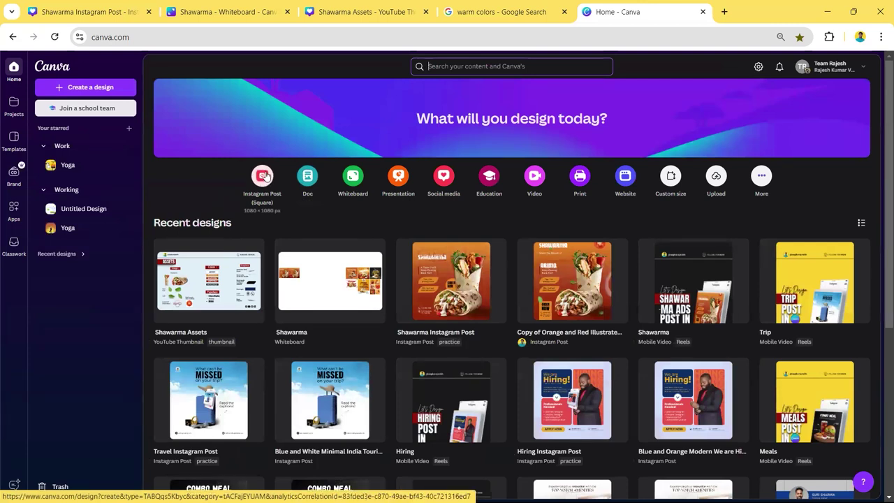
pyautogui.click(268, 175)
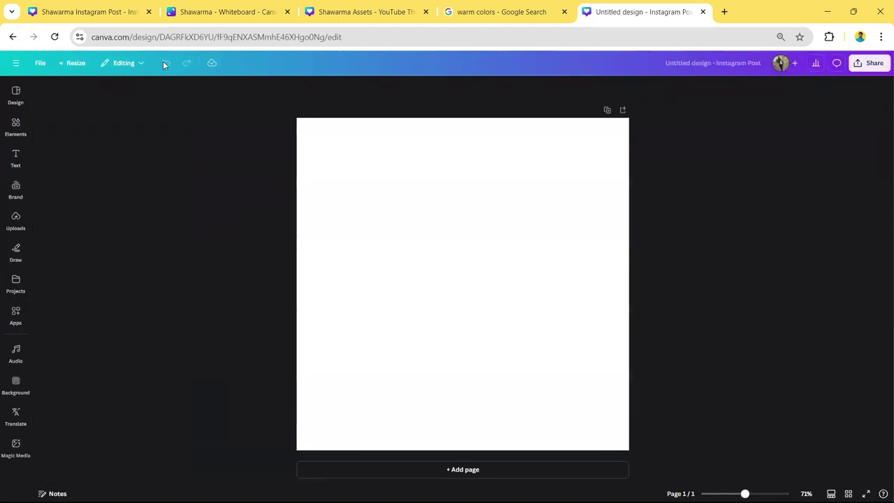
pyautogui.click(89, 12)
pyautogui.scroll(-5, 453, 265)
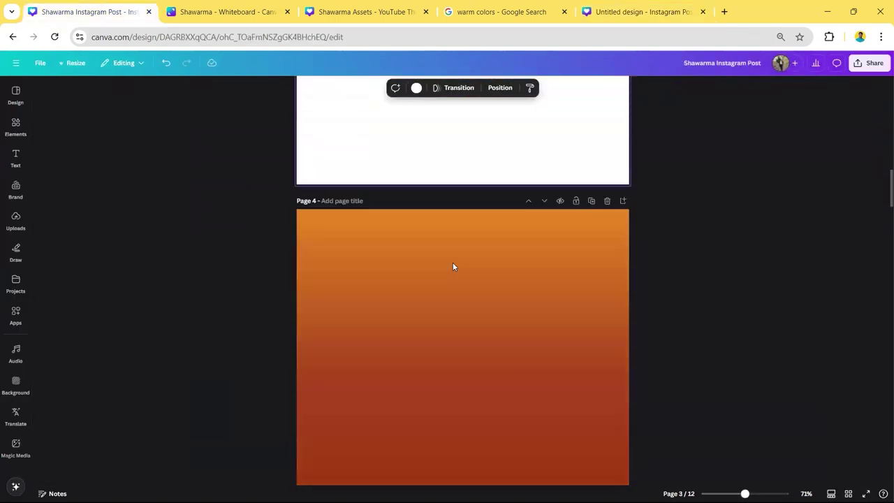
pyautogui.scroll(-1, 447, 330)
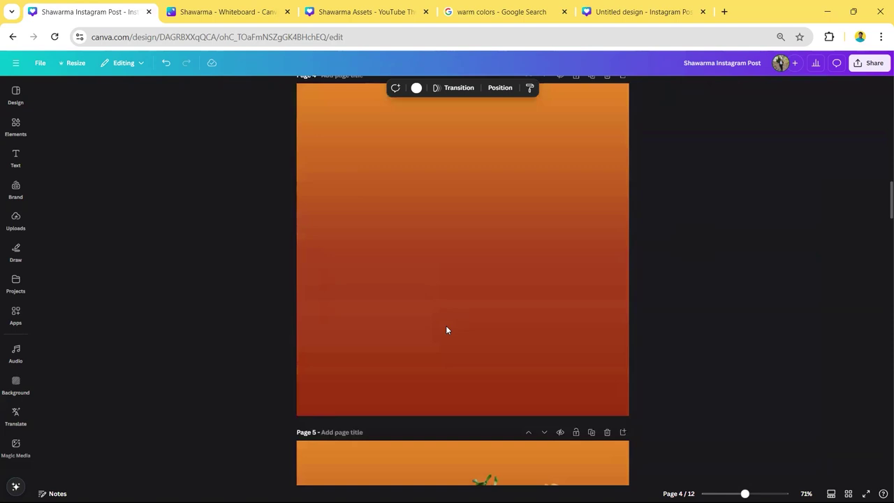
pyautogui.scroll(4, 447, 330)
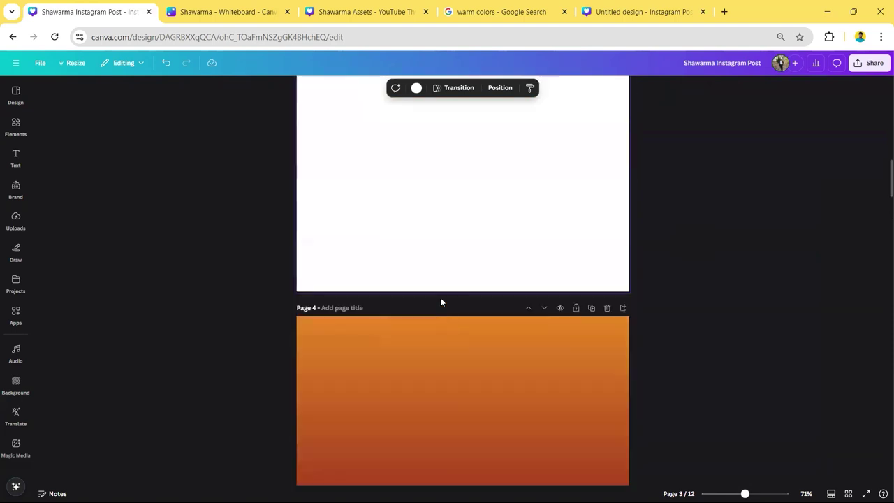
pyautogui.click(416, 88)
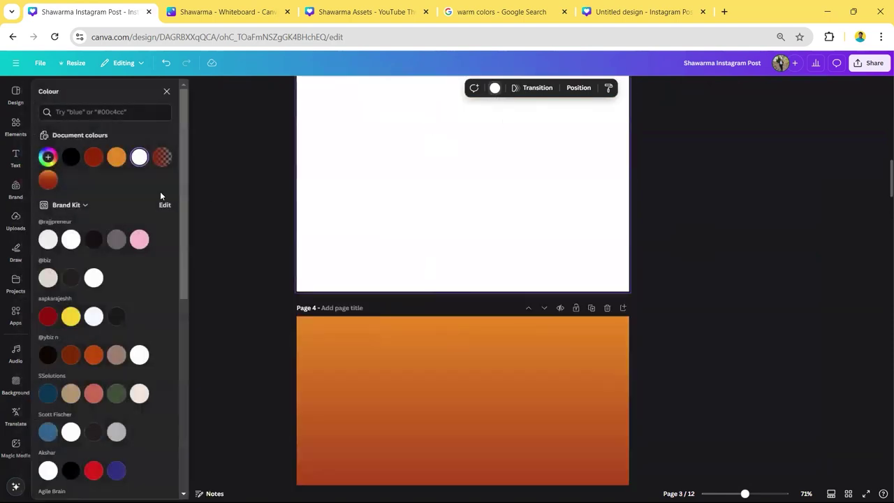
pyautogui.click(116, 157)
pyautogui.click(191, 230)
pyautogui.scroll(5, 275, 266)
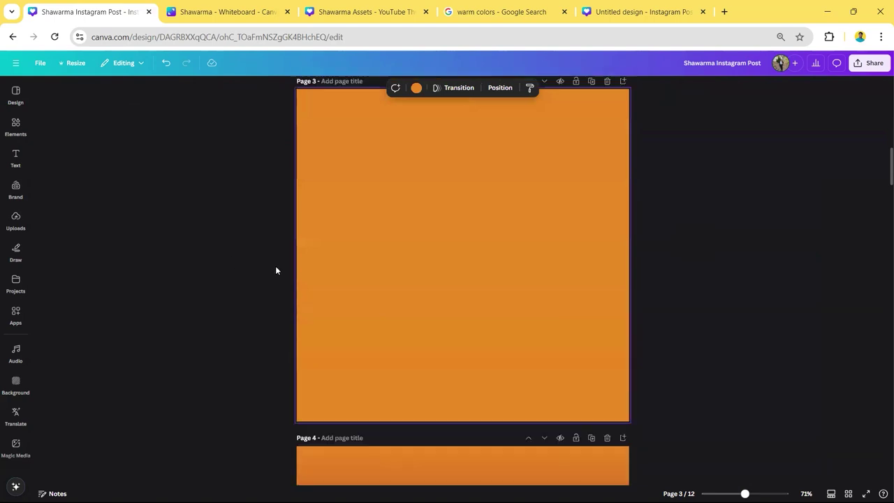
pyautogui.scroll(-2, 423, 299)
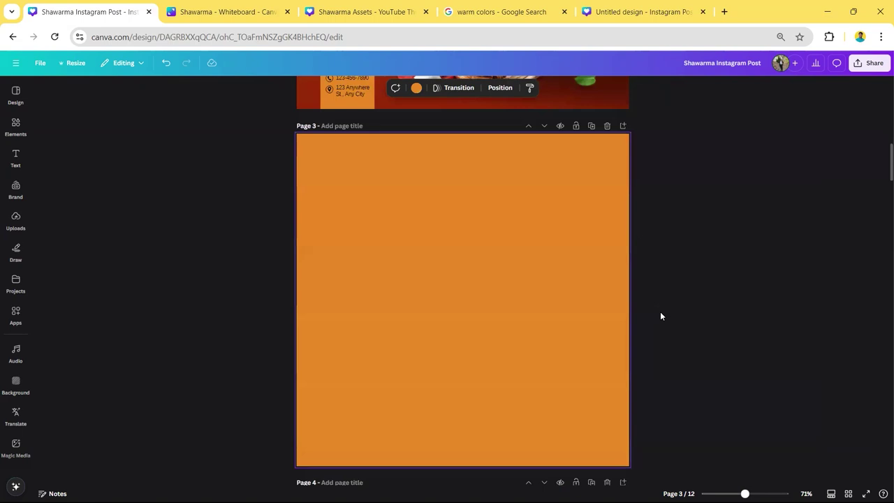
pyautogui.hotkey('ctrl', 'z')
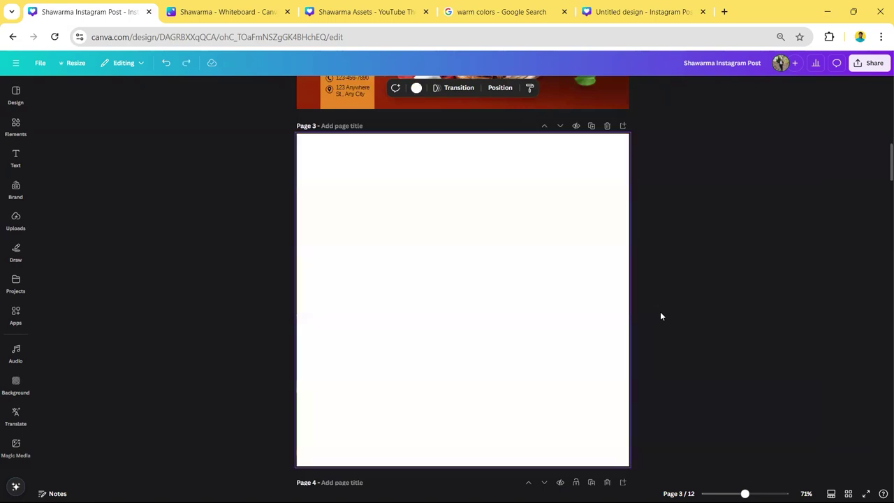
pyautogui.scroll(-5, 636, 313)
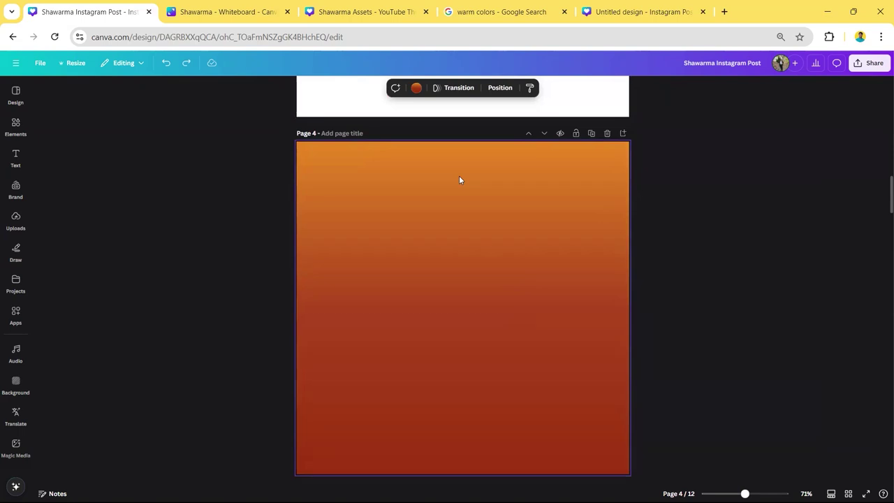
pyautogui.scroll(1, 459, 180)
pyautogui.scroll(-1, 389, 287)
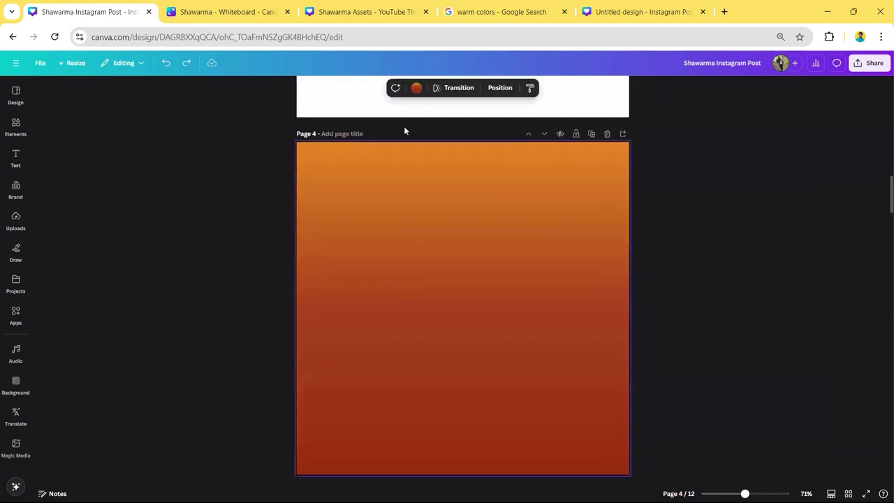
pyautogui.click(417, 88)
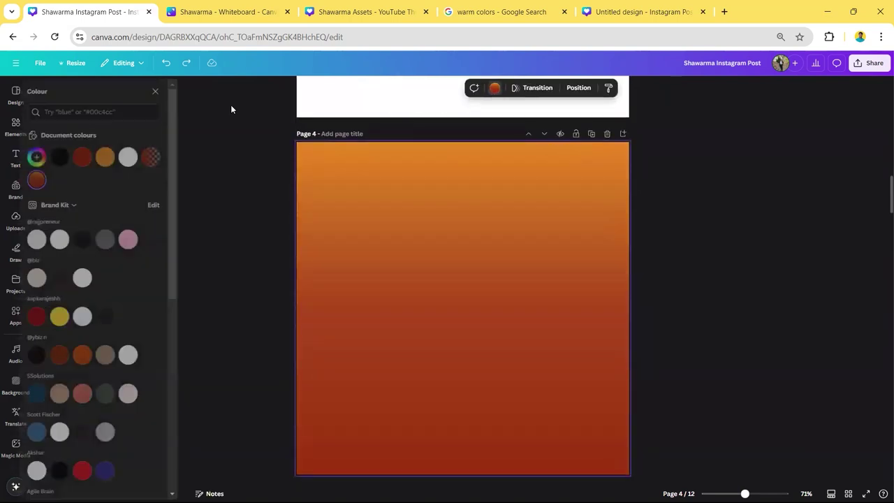
pyautogui.click(48, 180)
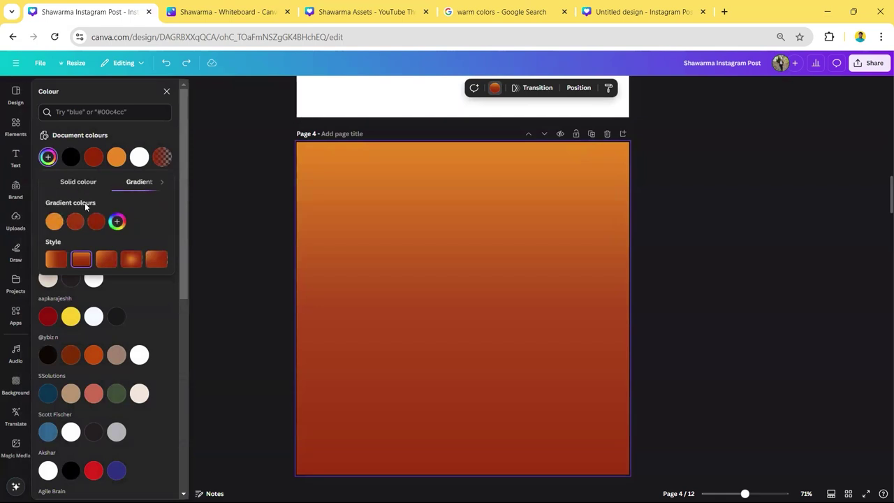
pyautogui.click(53, 221)
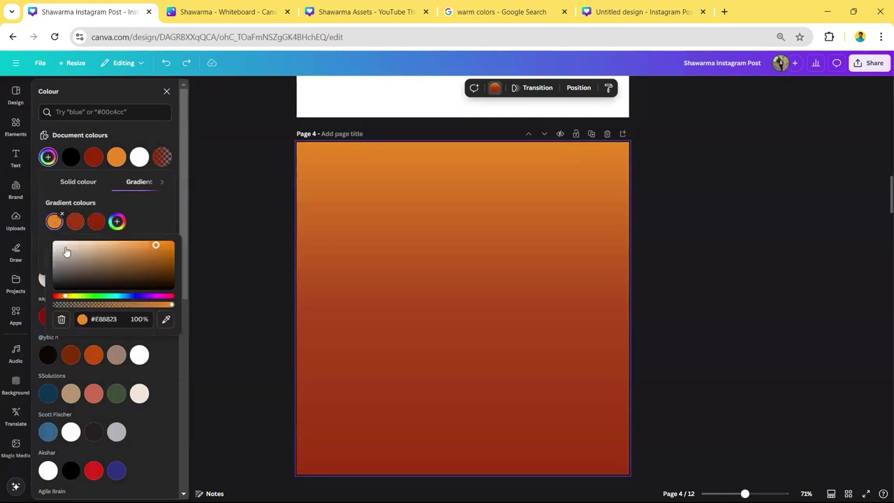
pyautogui.click(117, 321)
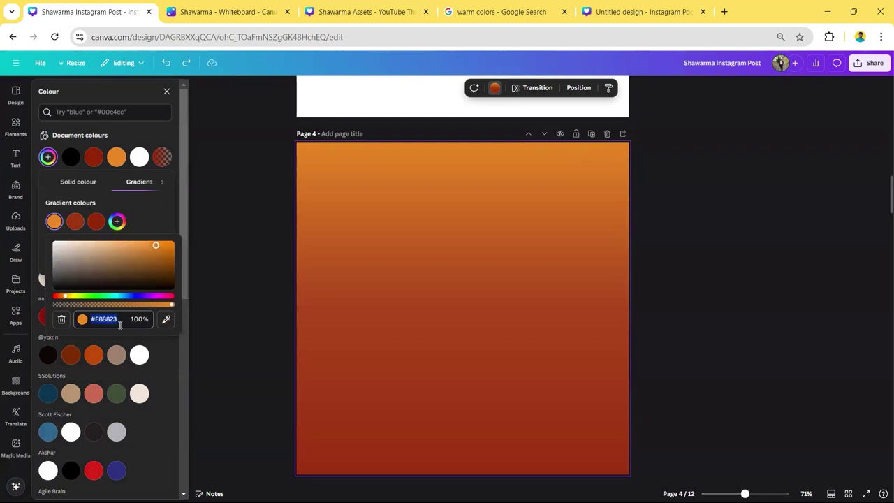
pyautogui.click(364, 12)
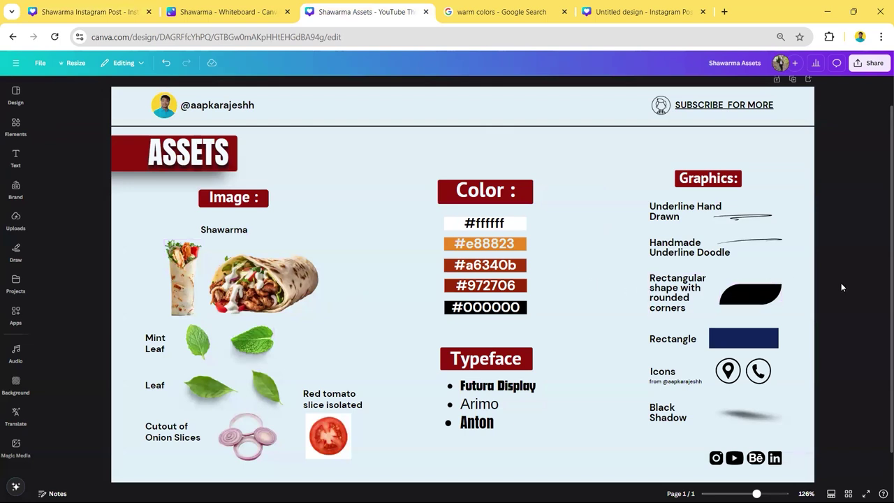
pyautogui.click(90, 12)
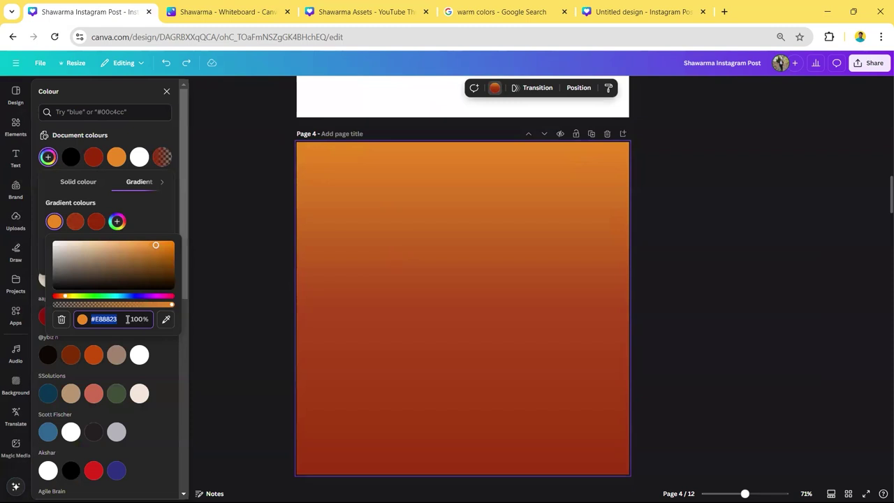
pyautogui.click(75, 221)
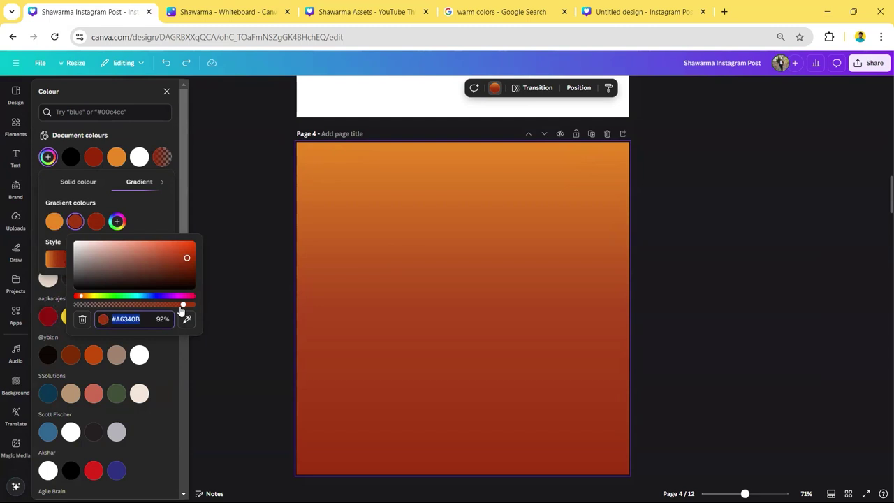
pyautogui.click(96, 221)
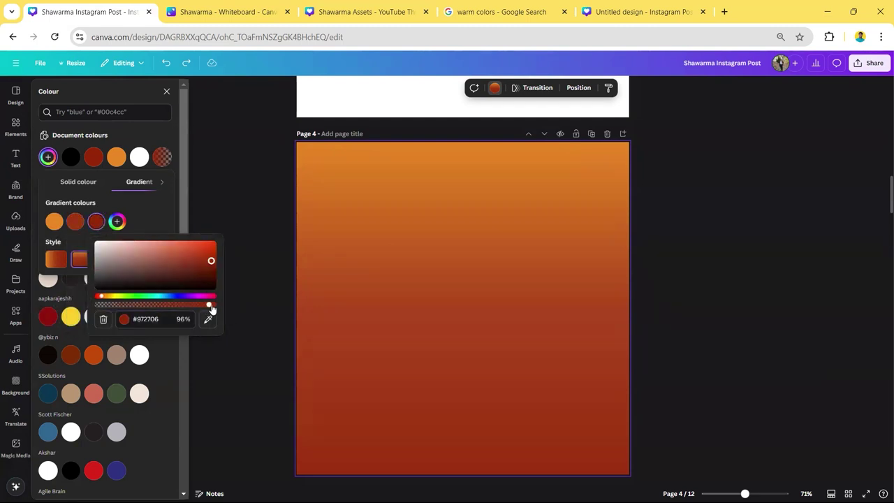
pyautogui.click(172, 202)
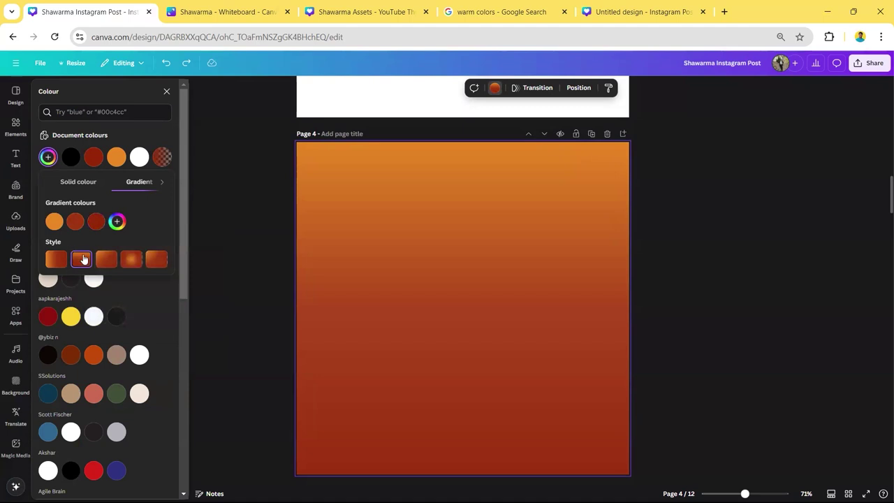
pyautogui.click(107, 259)
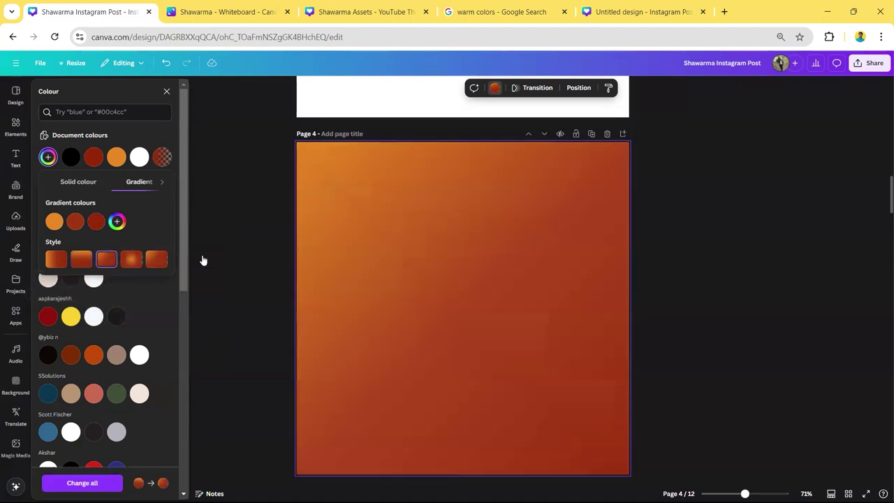
pyautogui.click(128, 261)
pyautogui.click(154, 261)
pyautogui.click(79, 263)
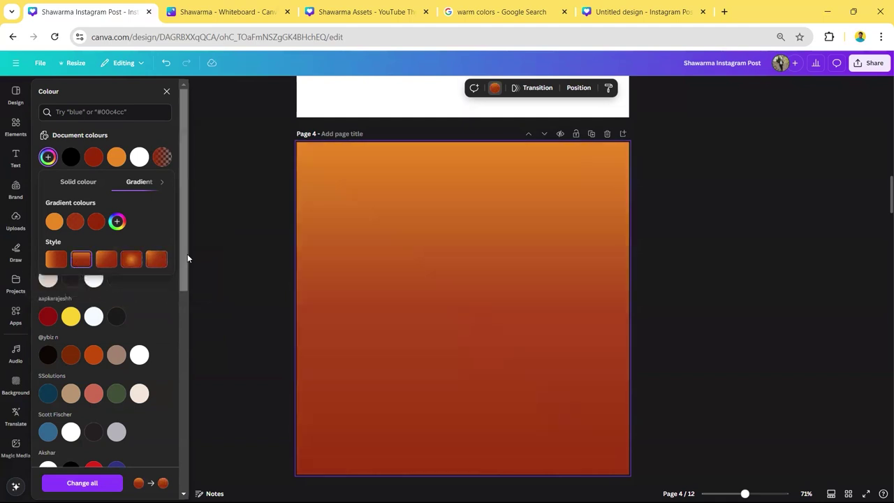
pyautogui.click(371, 267)
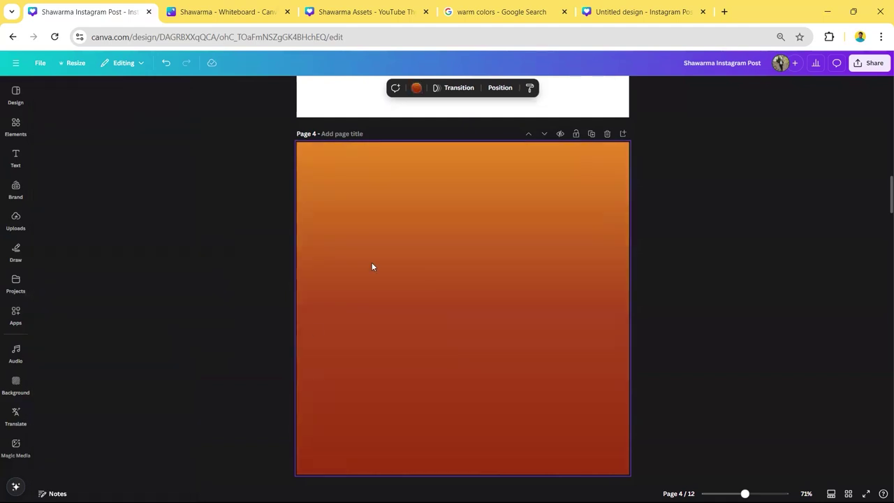
pyautogui.click(680, 308)
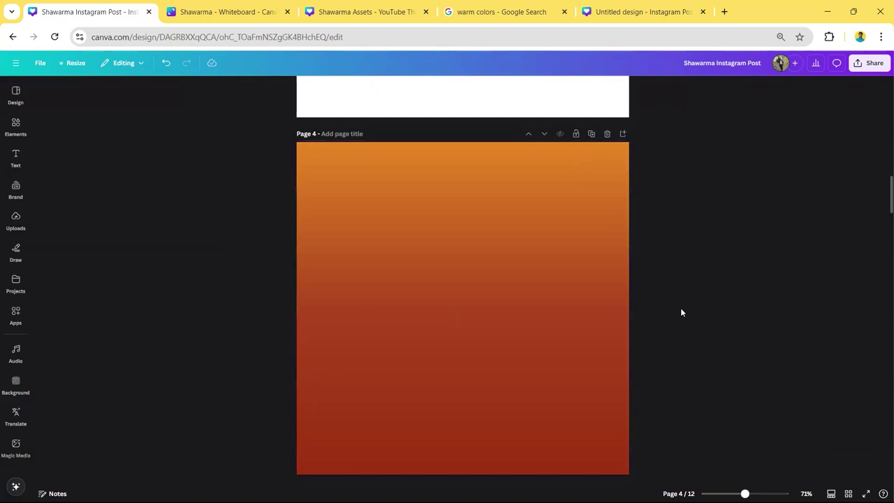
# - Scroll to page 5 and select its top and bottom shawarma wrap images
pyautogui.scroll(-5, 680, 312)
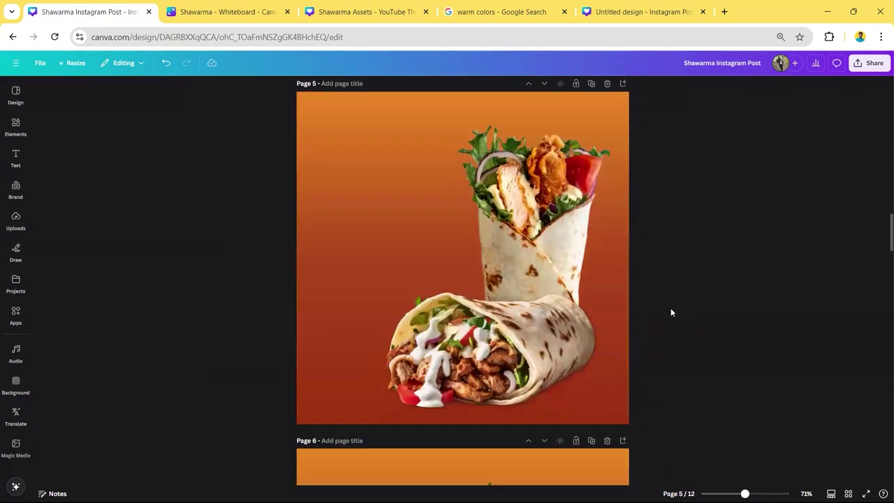
pyautogui.click(529, 353)
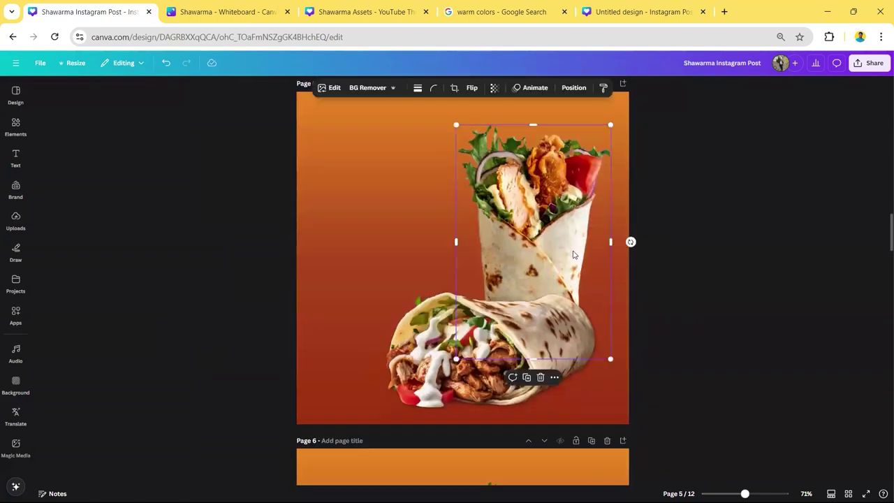
pyautogui.click(528, 354)
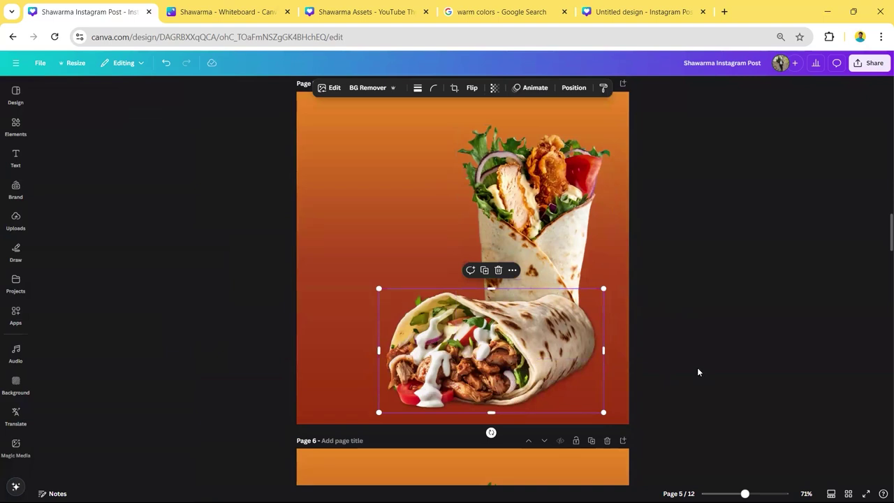
# - Undo the lower wrap's nudge and give it a Drop shadow (blur 20, angle 62, distance 11, intensity 50)
pyautogui.moveTo(524, 346); pyautogui.dragTo(519, 343)
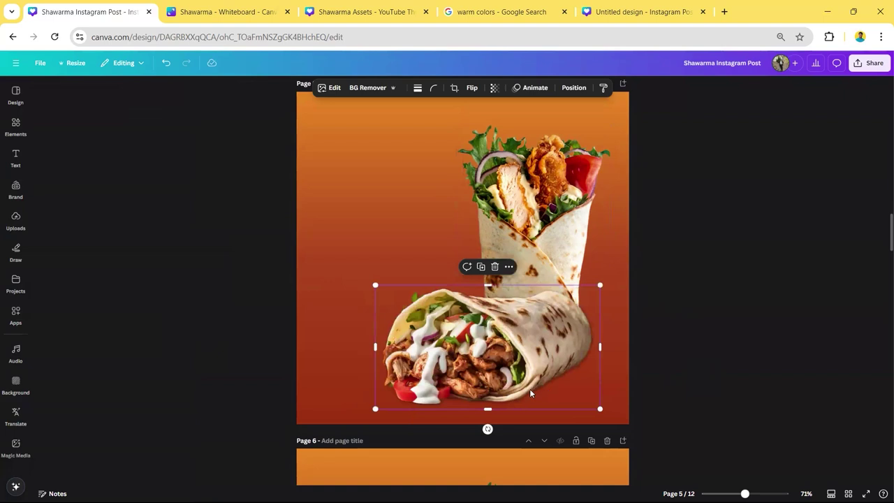
pyautogui.hotkey('ctrl', 'z')
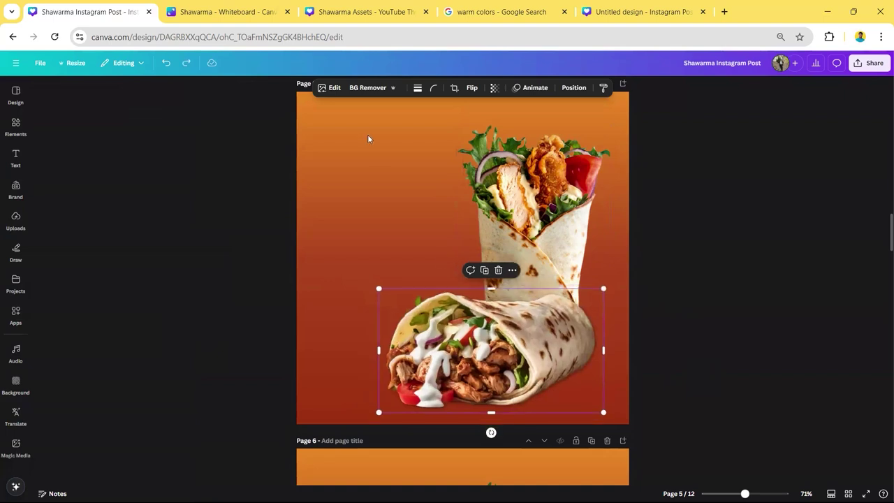
pyautogui.click(332, 90)
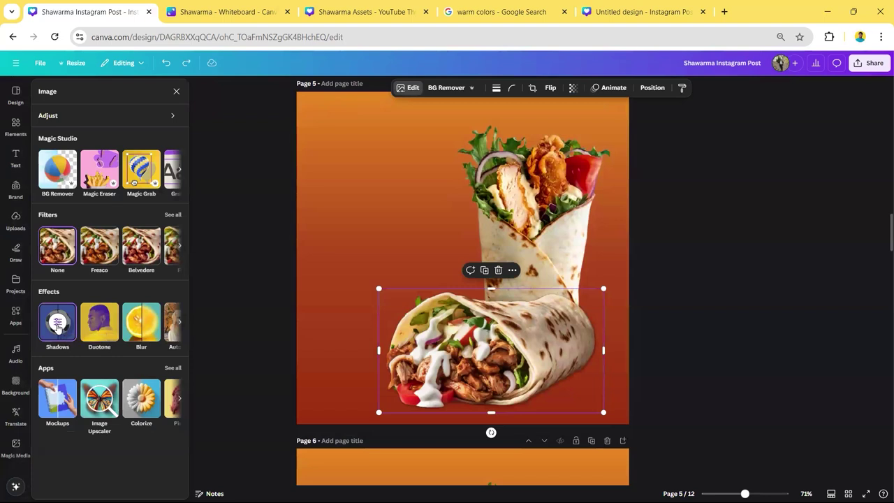
pyautogui.click(57, 324)
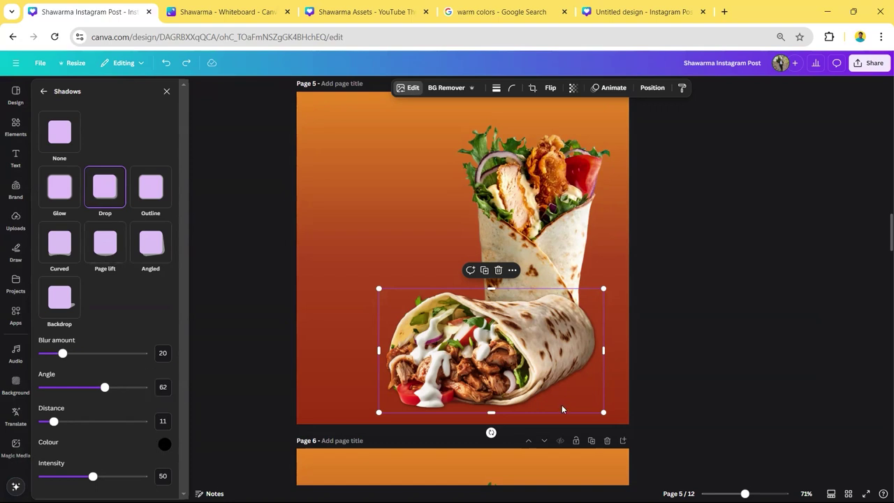
pyautogui.click(473, 216)
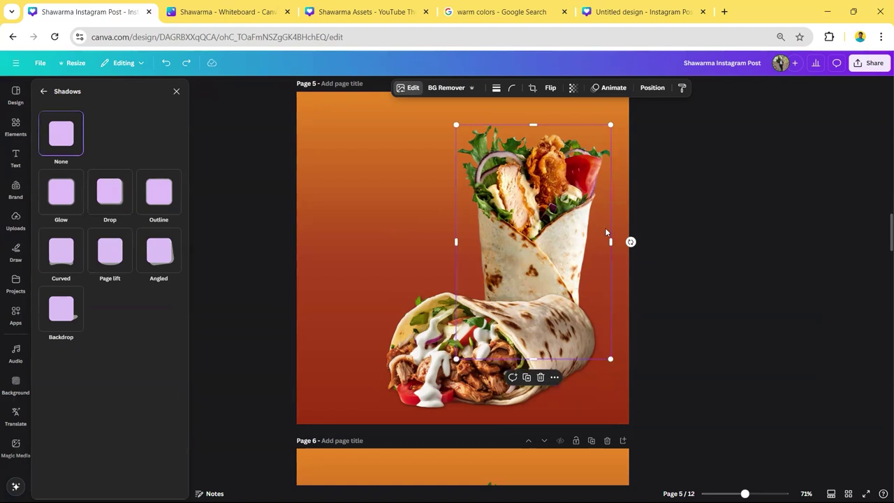
pyautogui.click(685, 245)
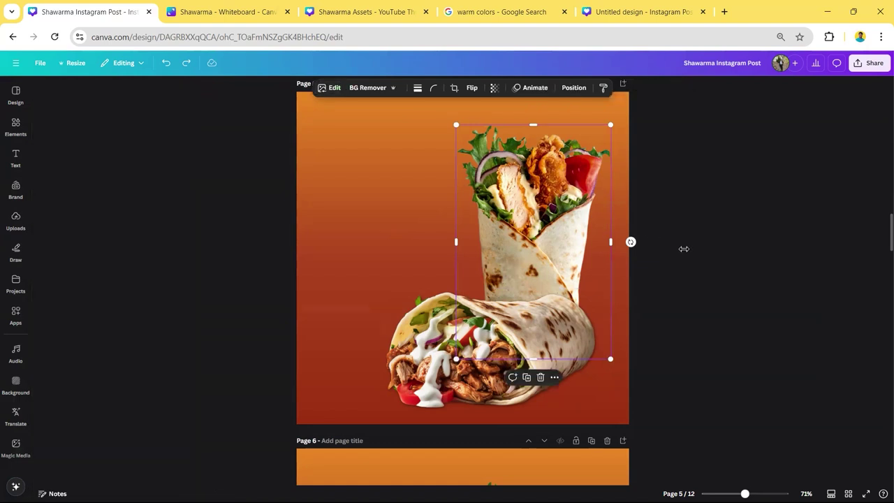
pyautogui.click(684, 245)
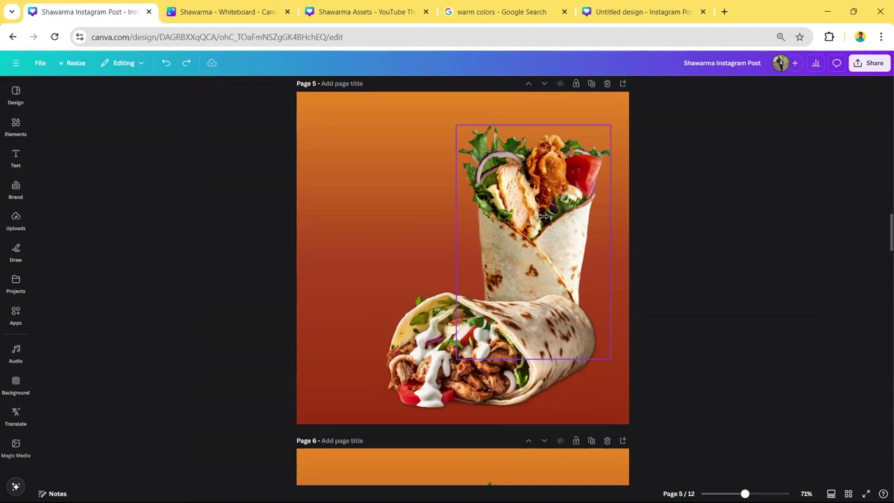
pyautogui.click(543, 217)
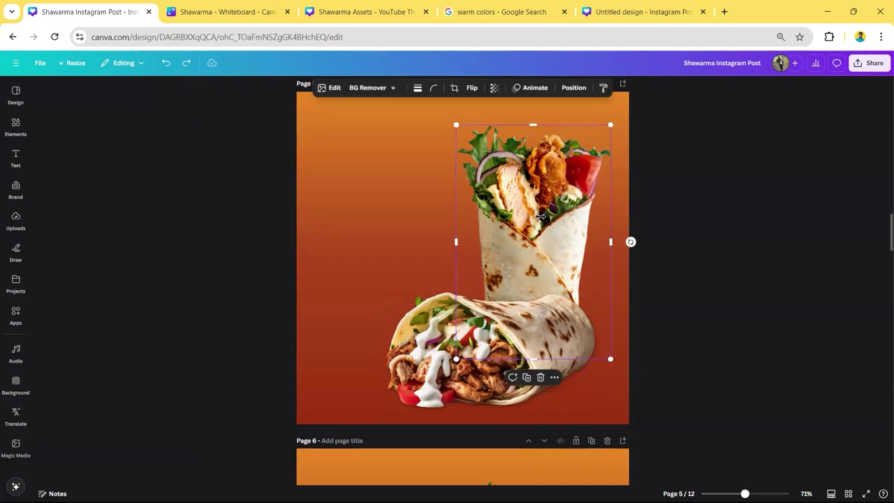
pyautogui.click(331, 89)
pyautogui.scroll(1, 428, 193)
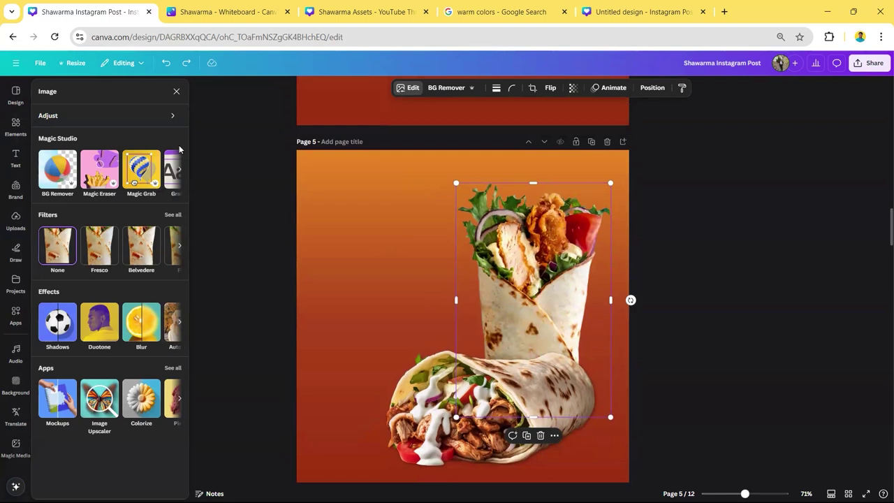
pyautogui.click(140, 119)
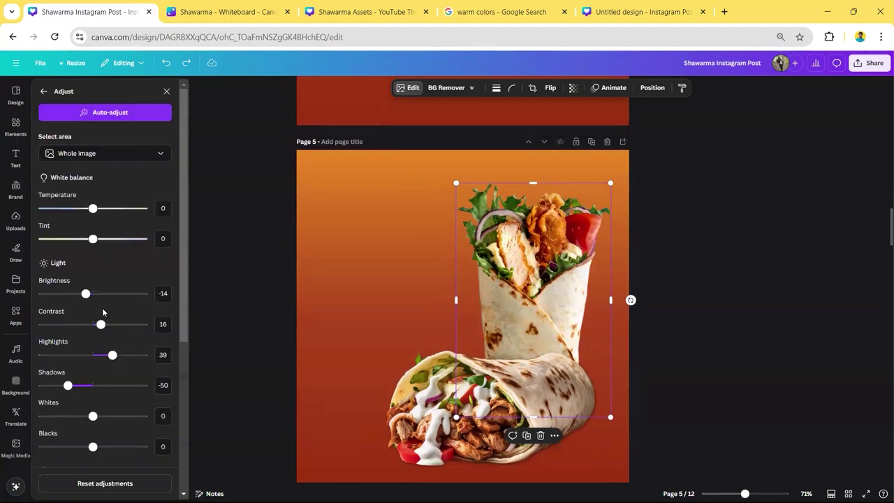
pyautogui.scroll(-3, 102, 307)
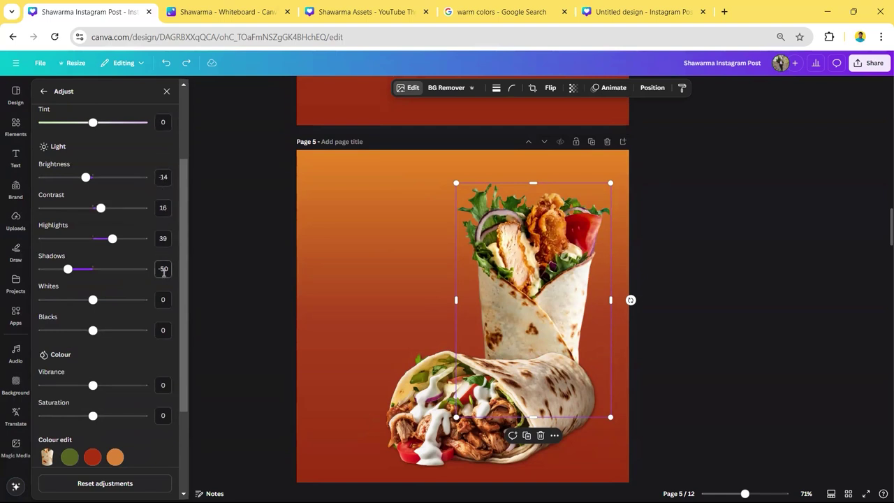
pyautogui.scroll(-3, 159, 279)
pyautogui.scroll(3, 153, 301)
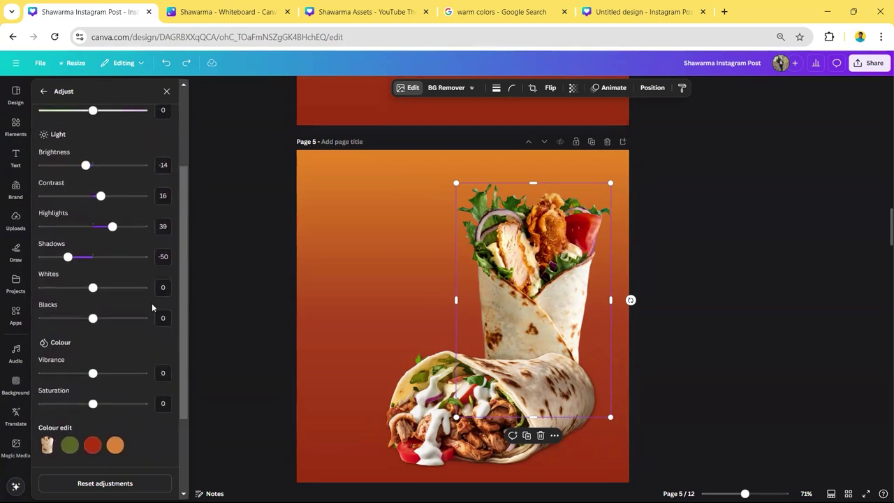
pyautogui.click(227, 264)
# - Scroll to page 6 and drag its upper shawarma wrap to a lower position
pyautogui.click(645, 282)
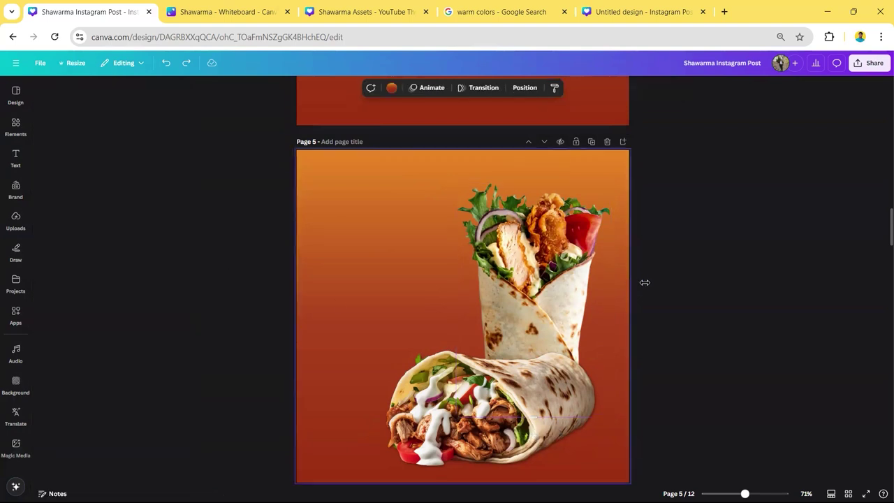
pyautogui.scroll(-1, 651, 286)
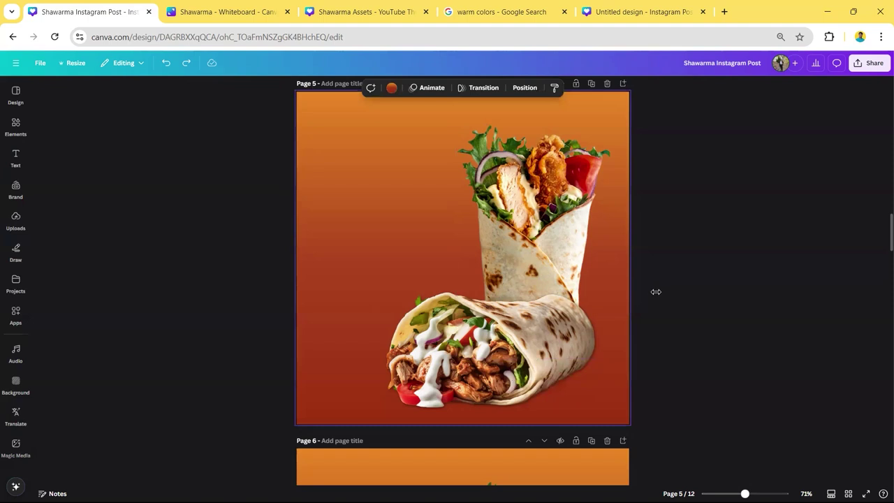
pyautogui.scroll(-5, 656, 291)
pyautogui.click(597, 403)
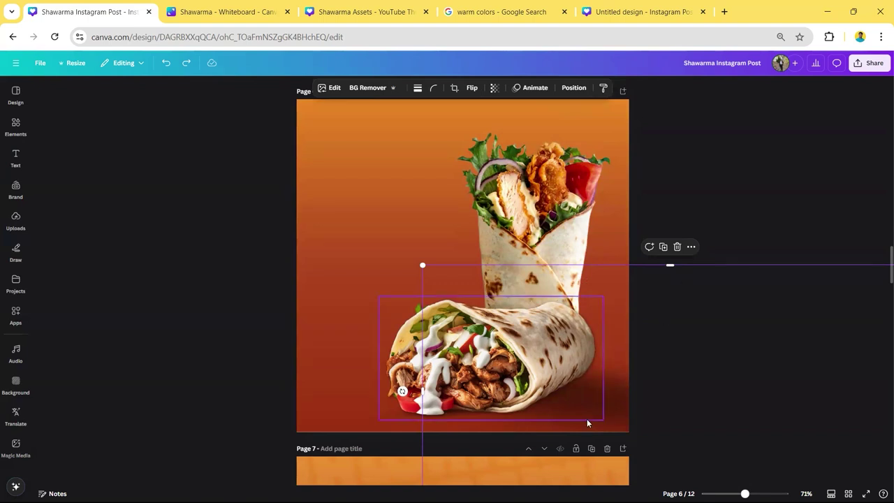
pyautogui.click(701, 285)
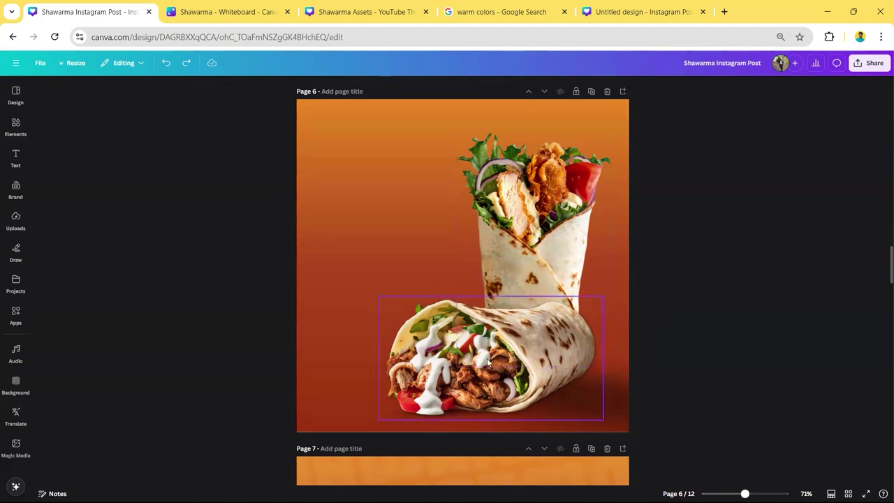
pyautogui.click(533, 256)
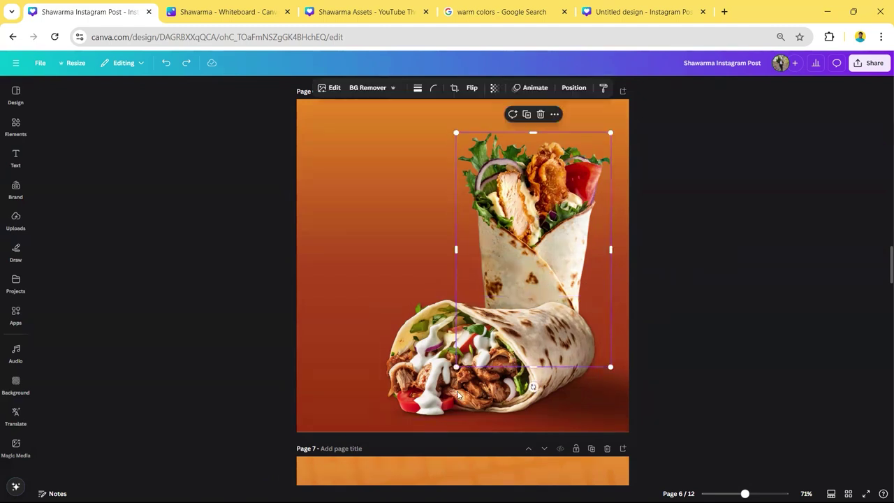
pyautogui.moveTo(394, 418); pyautogui.dragTo(571, 195)
pyautogui.moveTo(452, 166); pyautogui.dragTo(509, 348)
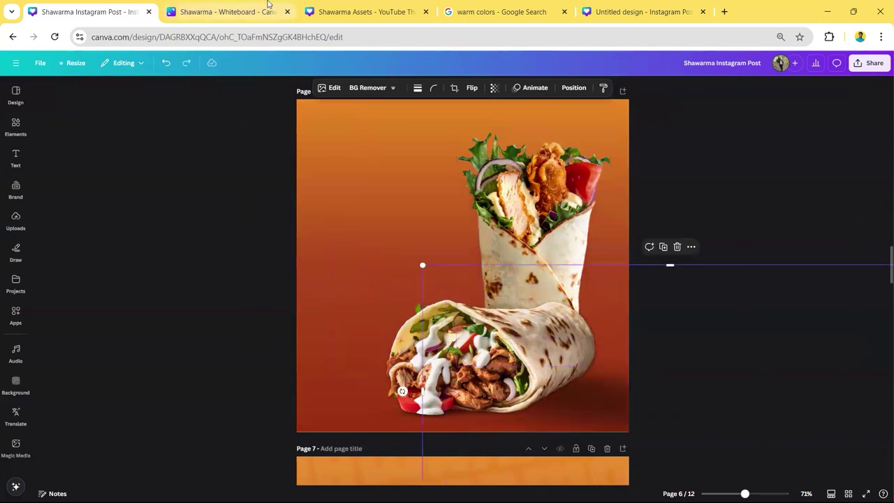
pyautogui.click(363, 12)
# - Select the Black Shadow graphic on the Shawarma Assets board
pyautogui.click(667, 419)
pyautogui.moveTo(667, 422); pyautogui.dragTo(672, 422)
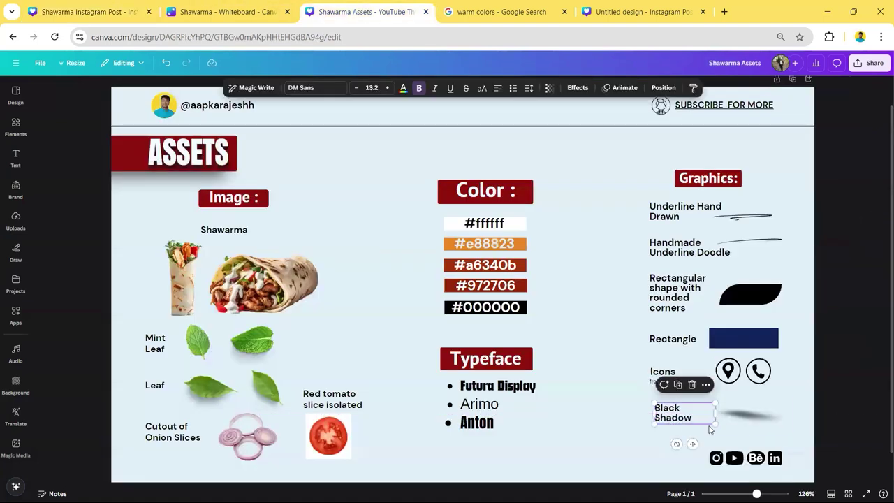
pyautogui.click(736, 421)
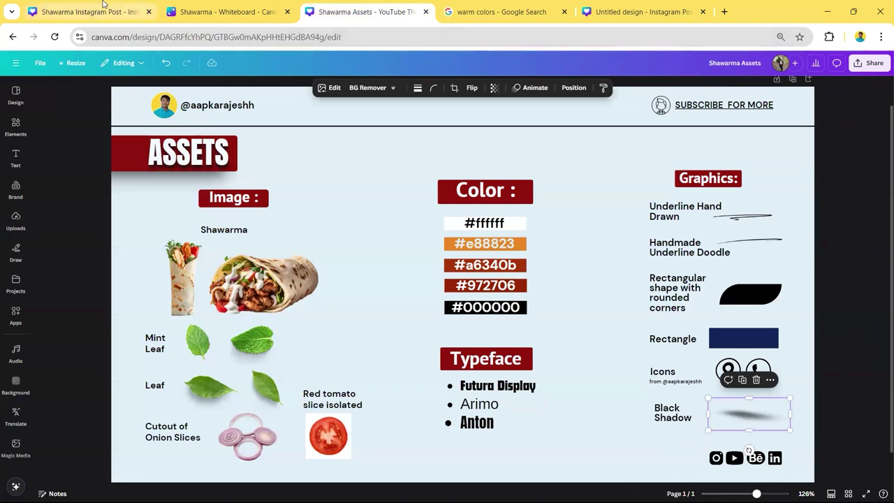
# - Back in the Instagram Post, scroll to page 7 and select its rotated 'SHAWARMA' lettering
pyautogui.click(90, 12)
pyautogui.click(198, 366)
pyautogui.scroll(-5, 199, 363)
pyautogui.click(330, 170)
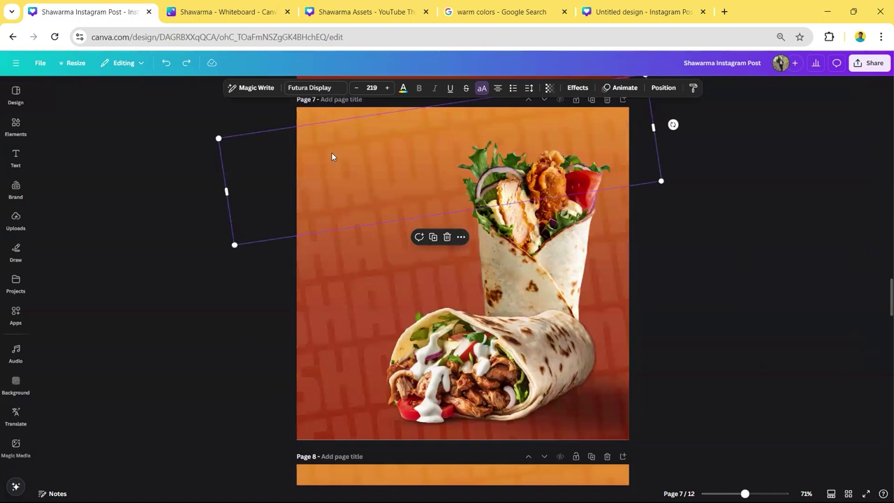
pyautogui.scroll(5, 331, 157)
# - Add a 'Shawarma' text box set in Futura Display and switched to all uppercase
pyautogui.scroll(1, 657, 224)
pyautogui.write('tS')
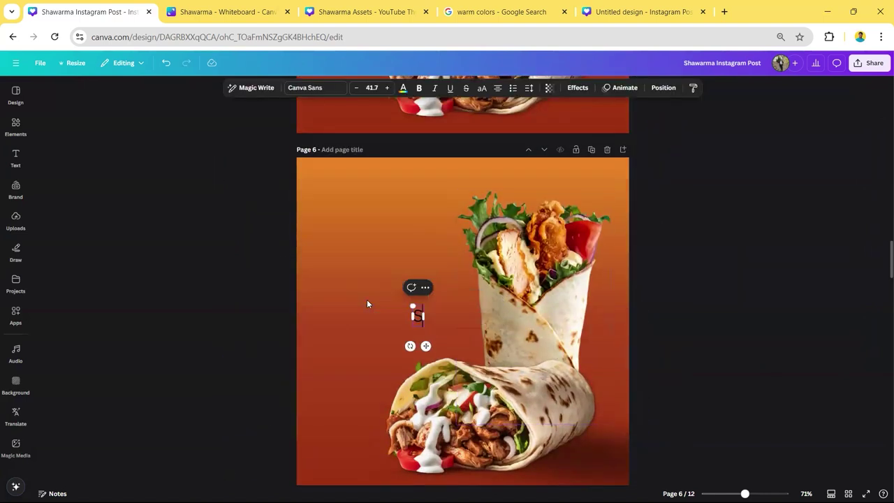
pyautogui.write('hawarma')
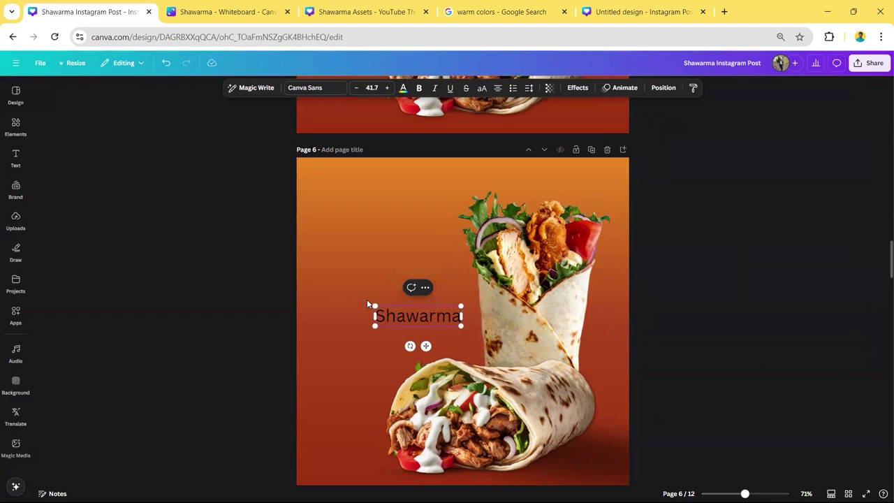
pyautogui.click(305, 88)
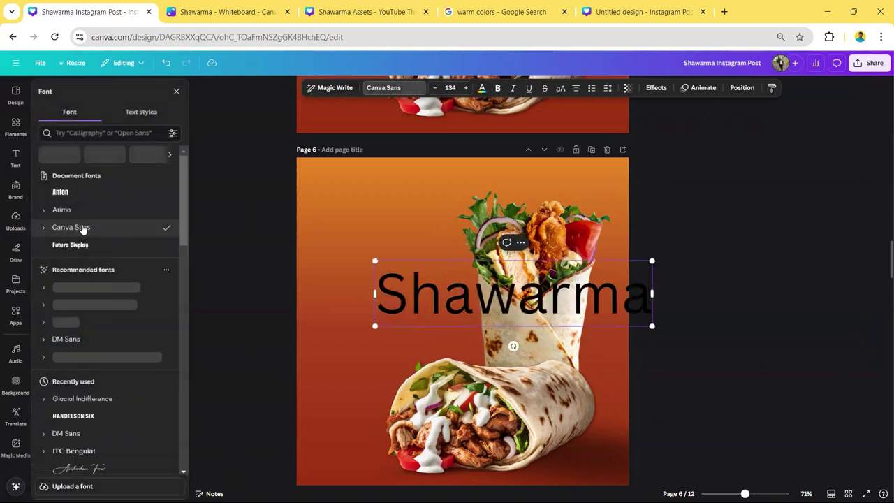
pyautogui.click(155, 247)
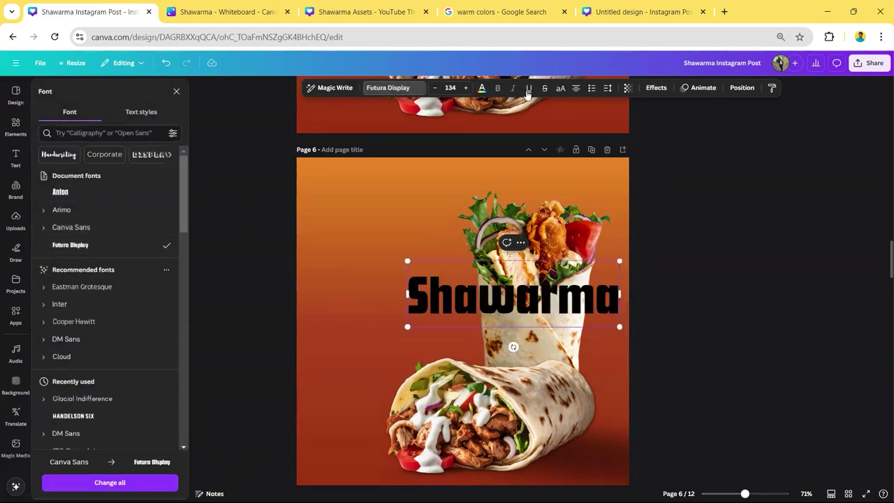
pyautogui.click(560, 88)
# - Make the SHAWARMA text white and widen its box to the left
pyautogui.click(482, 87)
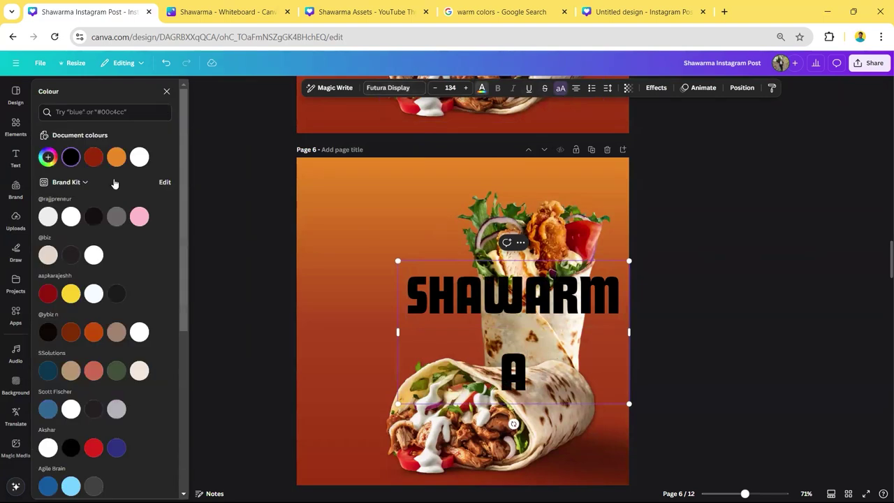
pyautogui.click(197, 245)
pyautogui.click(470, 315)
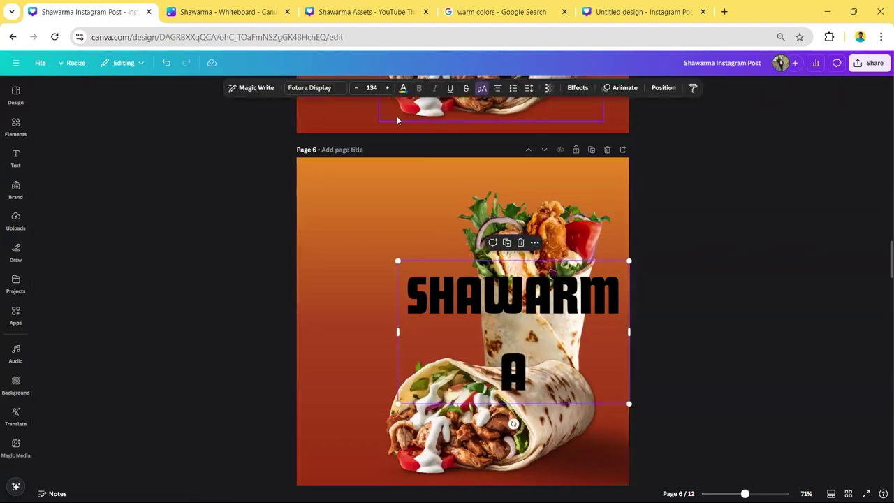
pyautogui.click(403, 88)
pyautogui.click(139, 157)
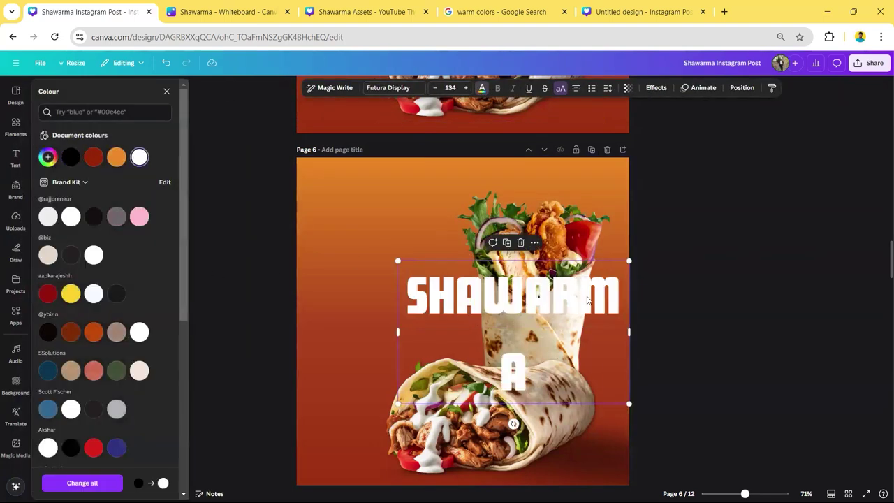
pyautogui.click(422, 351)
pyautogui.moveTo(398, 331); pyautogui.dragTo(315, 327)
# - Enlarge the SHAWARMA headline to size 200 and position it across the top of page 6
pyautogui.moveTo(610, 323); pyautogui.dragTo(709, 344)
pyautogui.moveTo(656, 310); pyautogui.dragTo(610, 207)
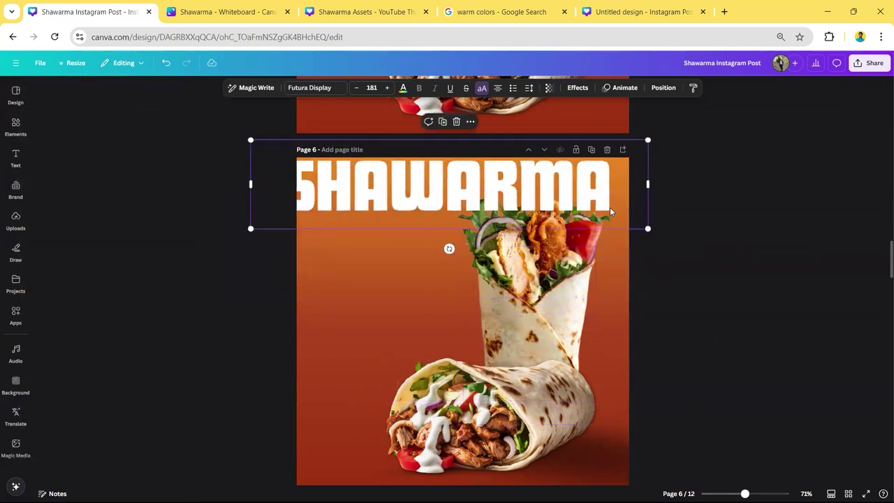
pyautogui.moveTo(649, 228); pyautogui.dragTo(692, 229)
pyautogui.moveTo(650, 205); pyautogui.dragTo(624, 203)
pyautogui.click(685, 259)
# - Duplicate the headline and stack the copies into six rows down the page
pyautogui.click(547, 204)
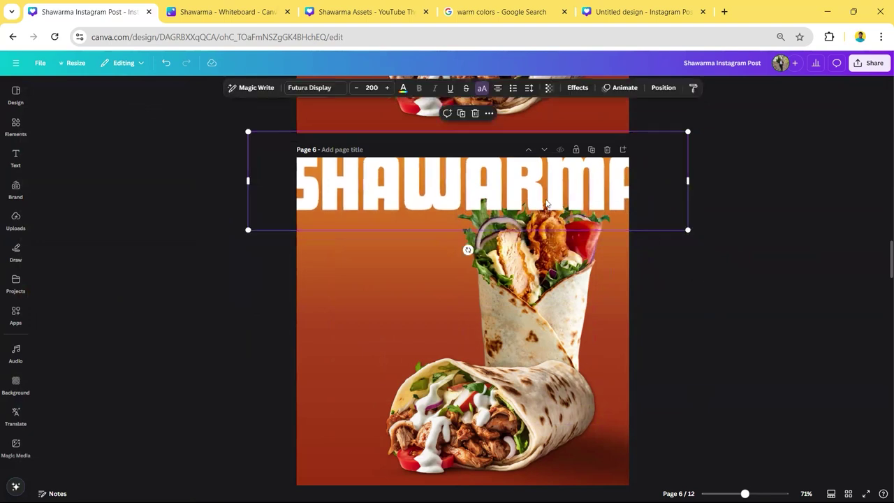
pyautogui.click(461, 113)
pyautogui.moveTo(468, 265); pyautogui.dragTo(468, 229)
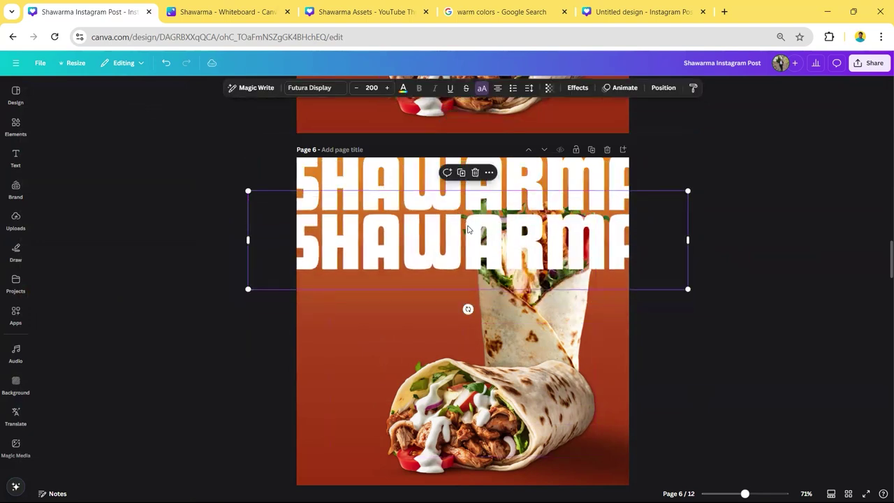
pyautogui.hotkey('ctrl', 'd')
pyautogui.hotkey('ctrl', 'd')
pyautogui.hotkey('ctrl', 'd')
pyautogui.hotkey('ctrl', 'd')
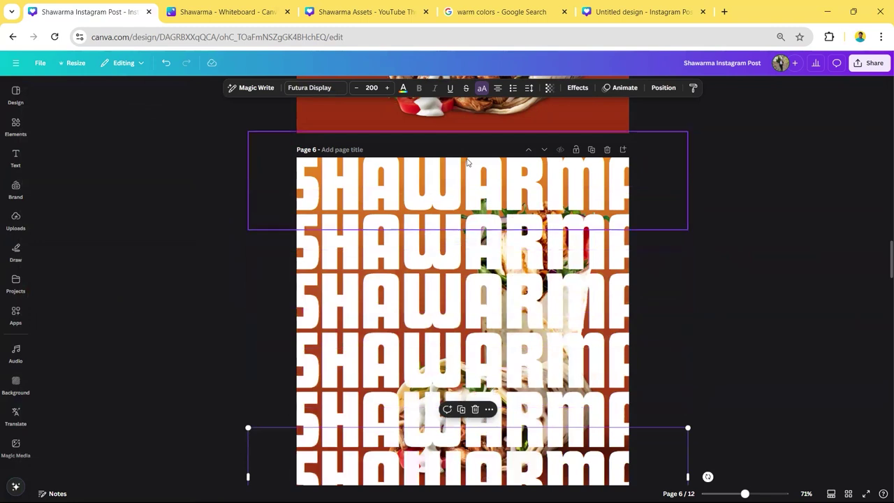
pyautogui.scroll(-2, 451, 199)
pyautogui.scroll(1, 440, 204)
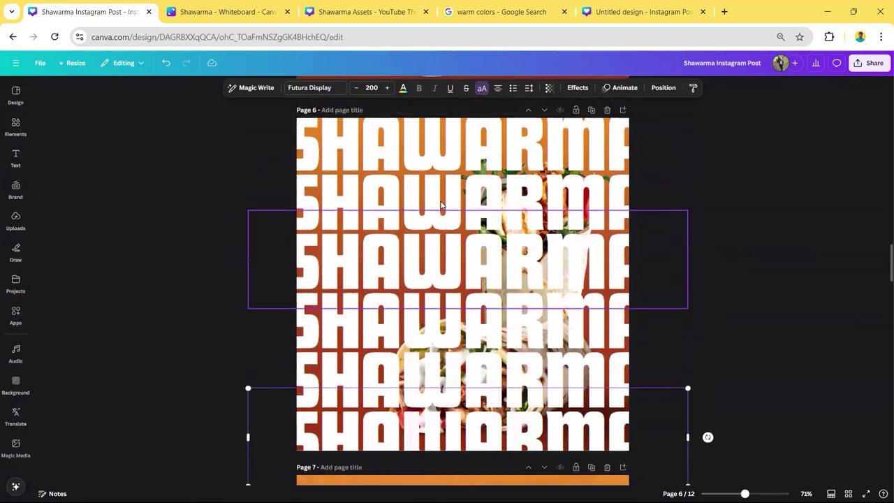
pyautogui.scroll(2, 441, 204)
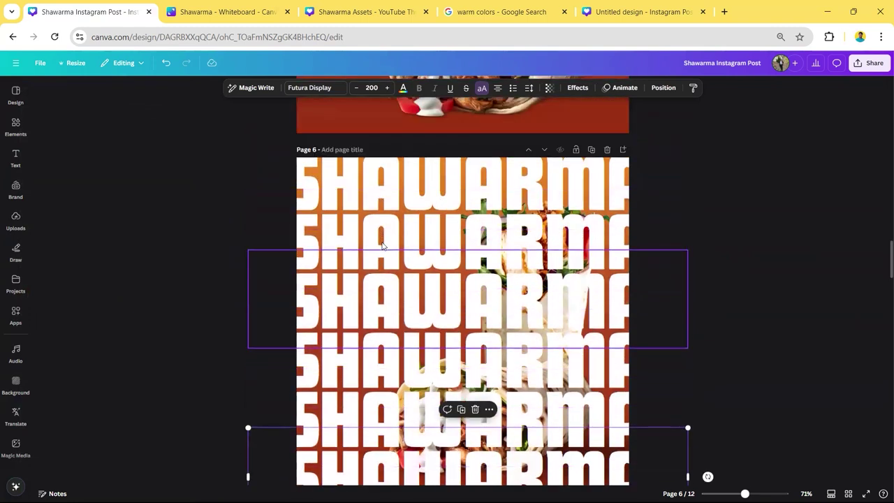
# - Compare the design with the posters on the Shawarma Whiteboard tab, then return to page 6
pyautogui.click(231, 12)
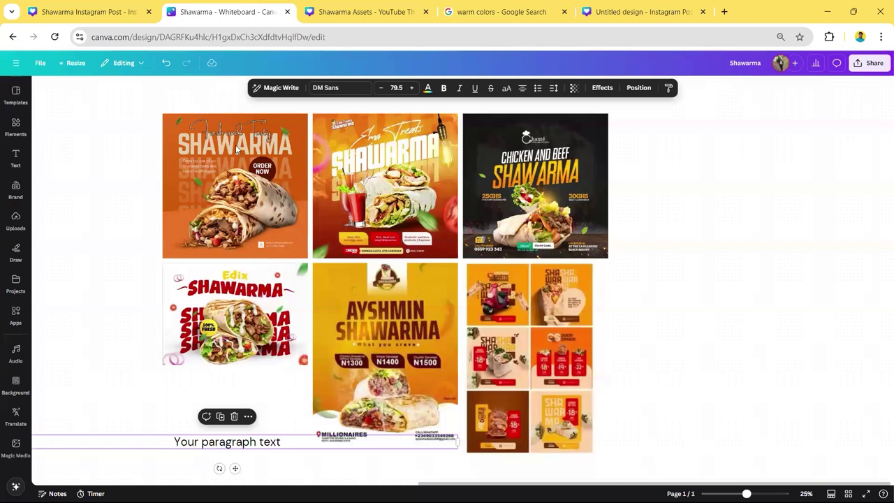
pyautogui.scroll(3, 202, 159)
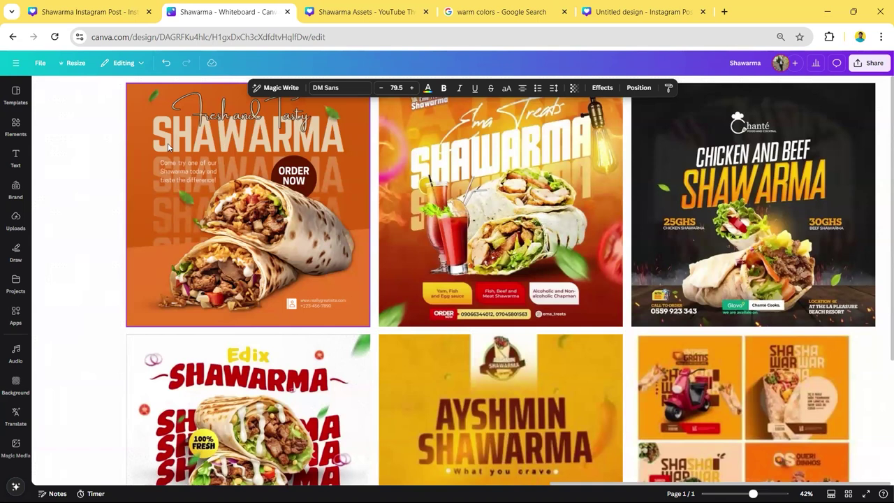
pyautogui.click(91, 12)
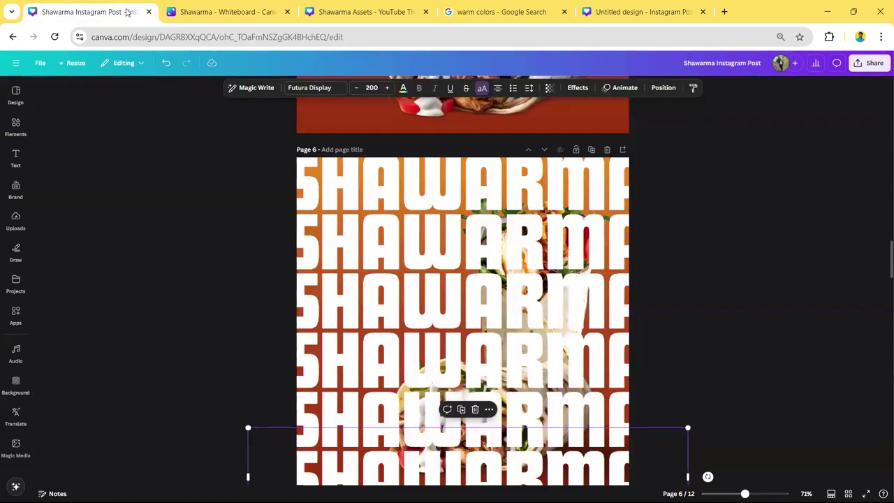
pyautogui.click(231, 12)
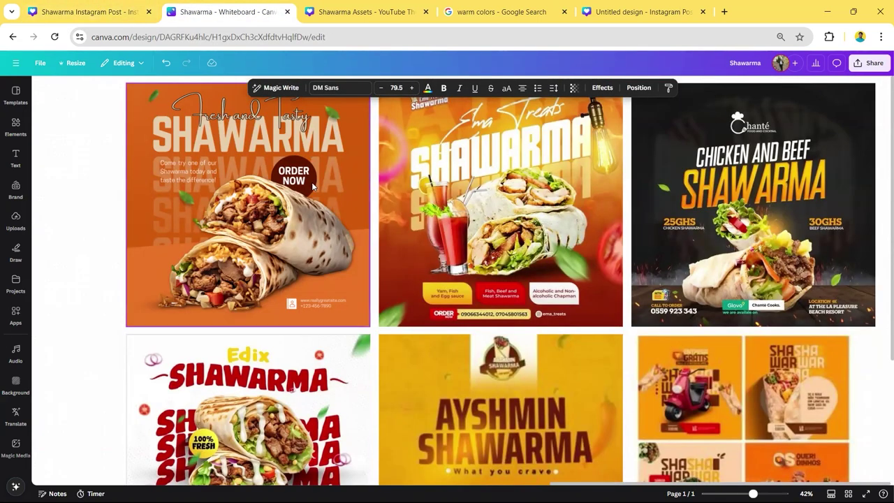
pyautogui.click(91, 12)
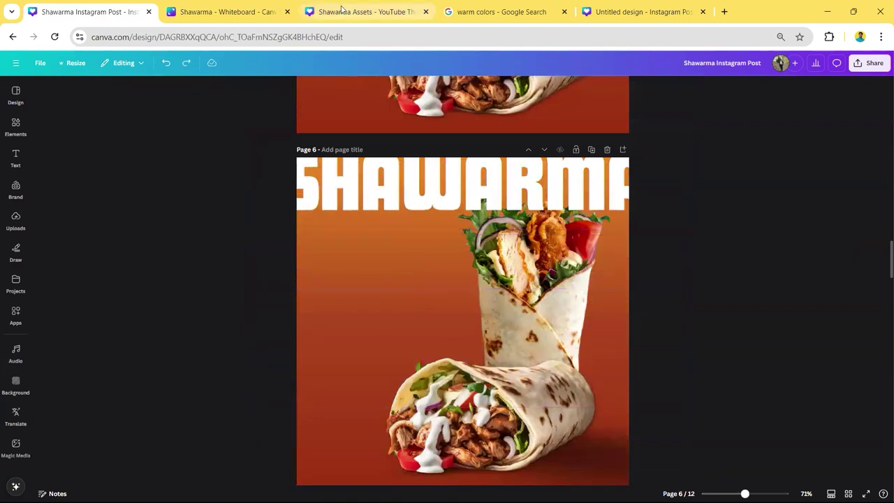
pyautogui.click(223, 12)
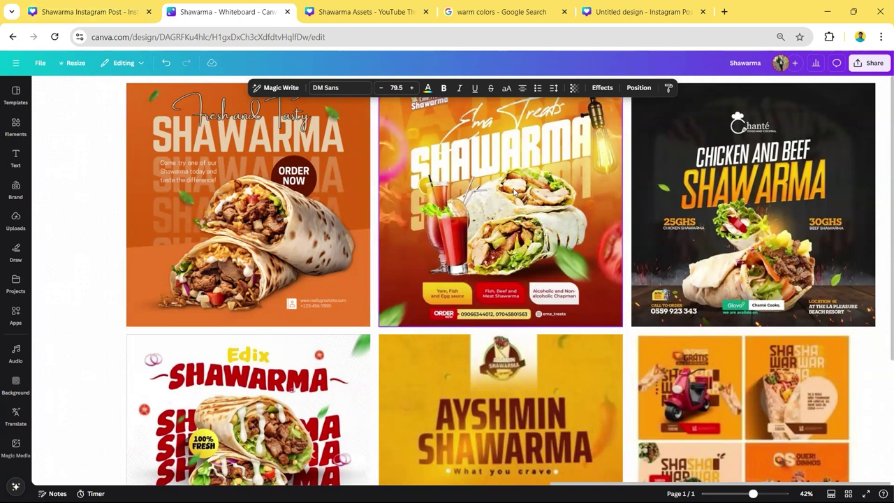
pyautogui.scroll(-2, 584, 307)
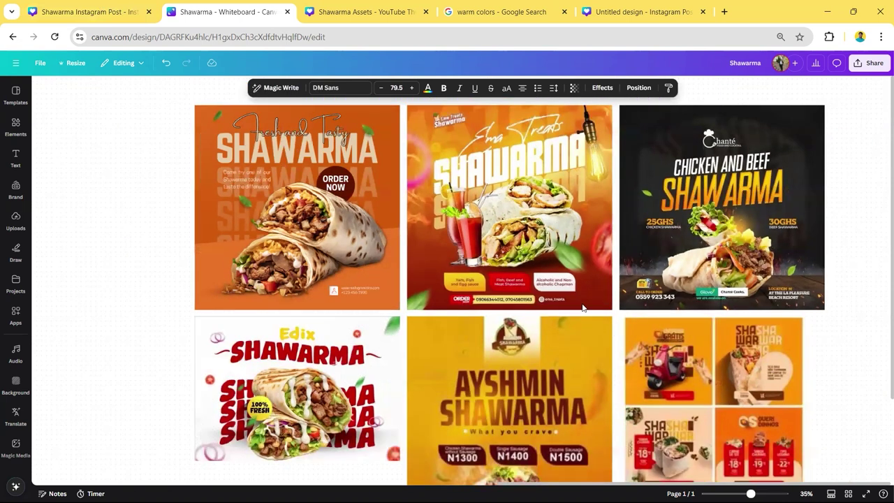
pyautogui.scroll(-1, 571, 312)
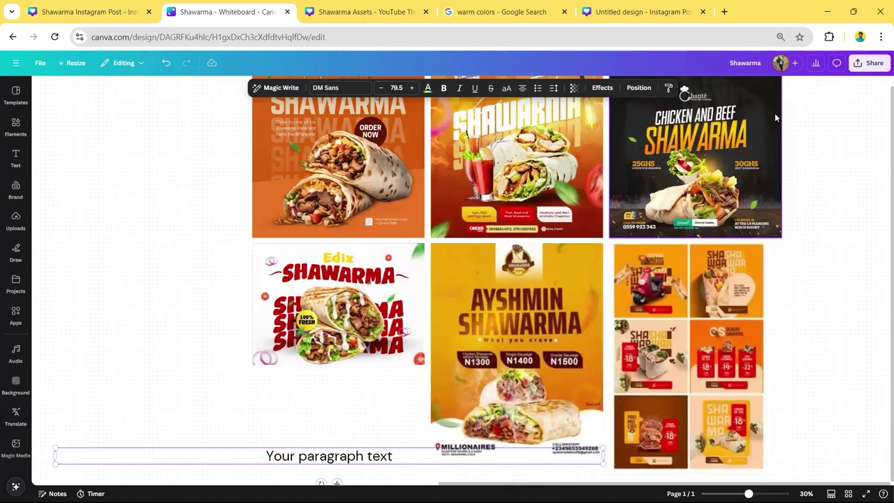
pyautogui.click(65, 14)
# - Tilt the SHAWARMA line about -13° and repeat it down the page with Ctrl+D
pyautogui.click(264, 173)
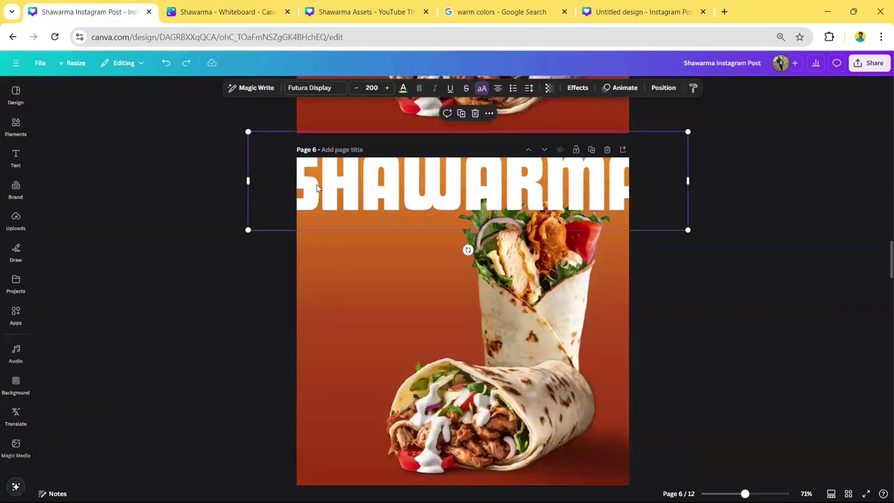
pyautogui.moveTo(467, 249); pyautogui.dragTo(490, 264)
pyautogui.moveTo(482, 201); pyautogui.dragTo(449, 138)
pyautogui.click(449, 218)
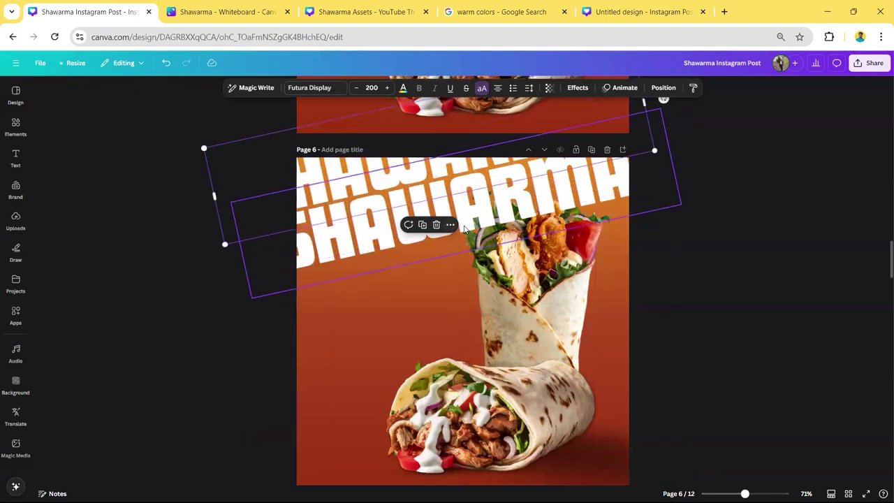
pyautogui.click(449, 129)
pyautogui.moveTo(472, 206); pyautogui.dragTo(472, 268)
pyautogui.hotkey('ctrl', 'd')
pyautogui.hotkey('ctrl', 'd')
pyautogui.hotkey('ctrl', 'd')
pyautogui.hotkey('ctrl', 'd')
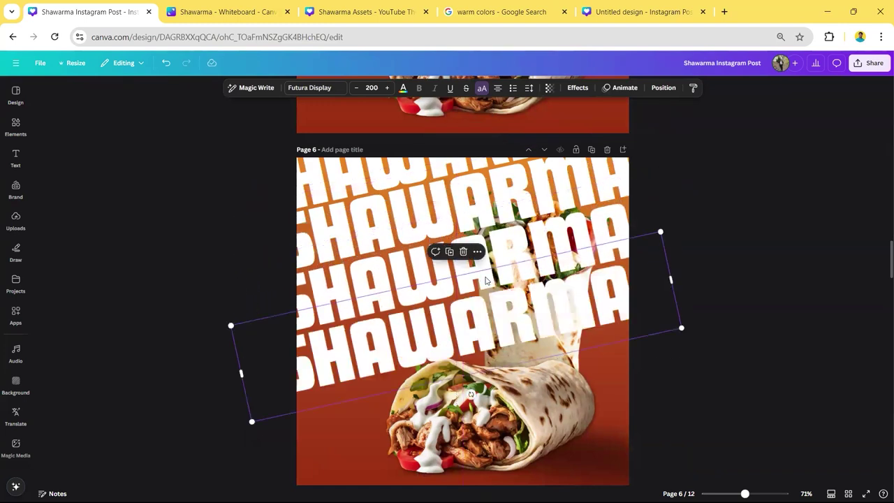
pyautogui.scroll(-1, 552, 304)
pyautogui.scroll(-2, 552, 304)
pyautogui.scroll(3, 420, 279)
pyautogui.scroll(-1, 279, 254)
# - Select all the slanted SHAWARMA lines and fade their transparency almost completely
pyautogui.moveTo(255, 169); pyautogui.dragTo(351, 487)
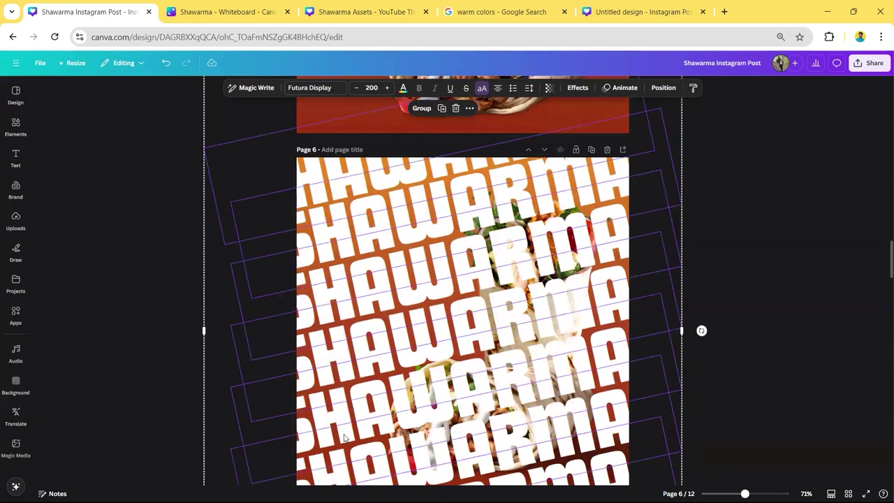
pyautogui.scroll(-5, 343, 431)
pyautogui.scroll(2, 344, 431)
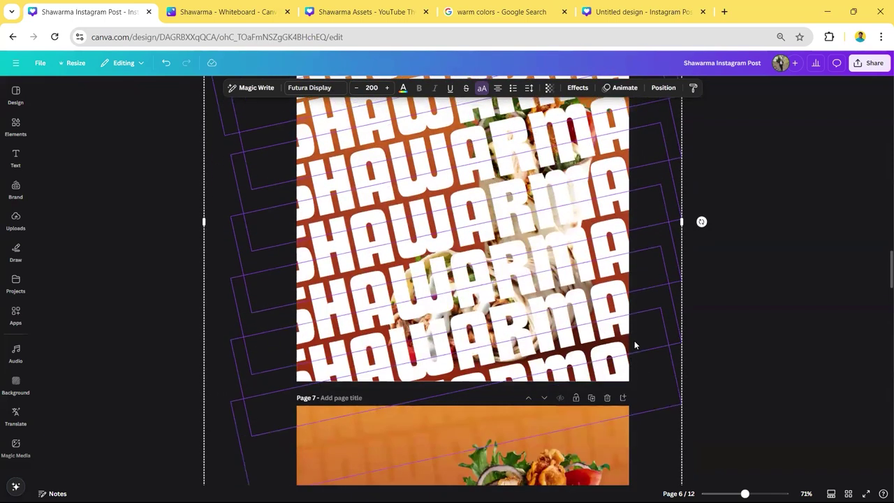
pyautogui.scroll(3, 634, 340)
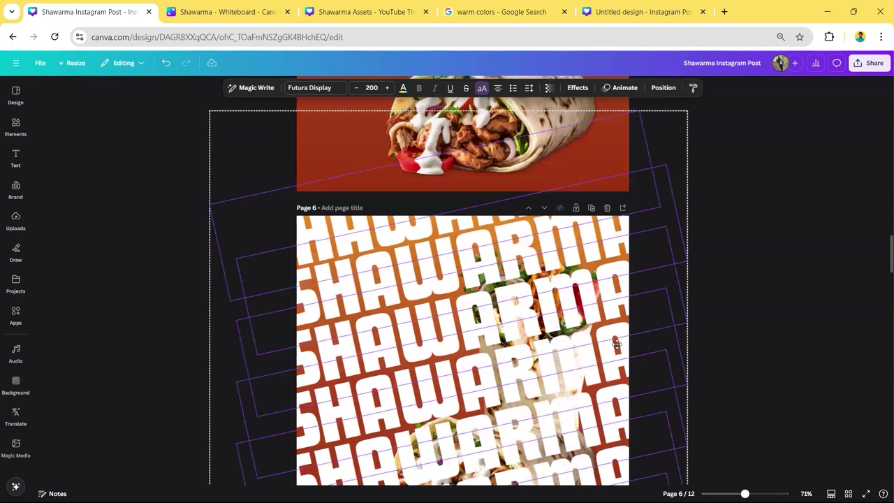
pyautogui.scroll(-2, 616, 346)
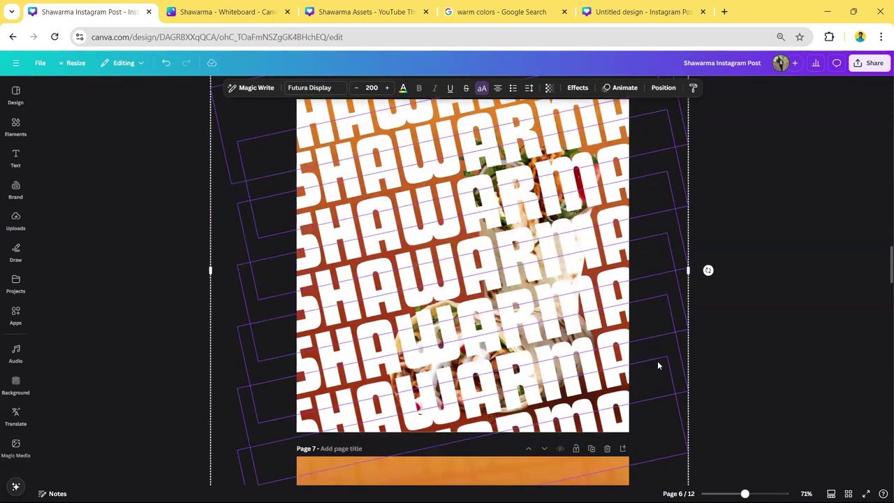
pyautogui.scroll(1, 658, 362)
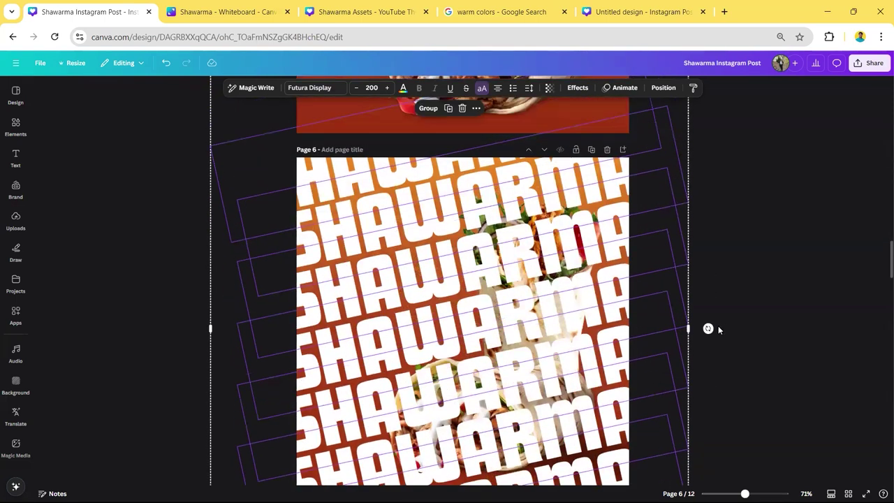
pyautogui.click(759, 289)
pyautogui.scroll(-1, 313, 145)
pyautogui.moveTo(268, 116); pyautogui.dragTo(362, 420)
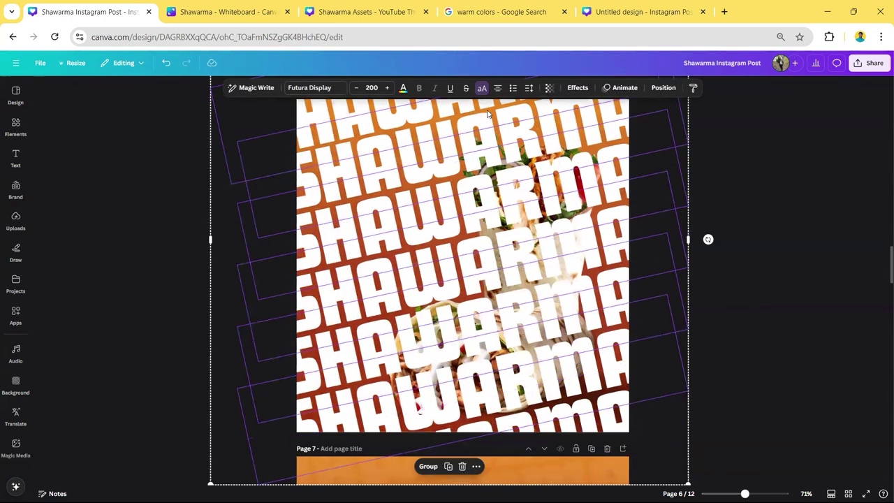
pyautogui.click(549, 88)
pyautogui.moveTo(571, 124); pyautogui.dragTo(510, 128)
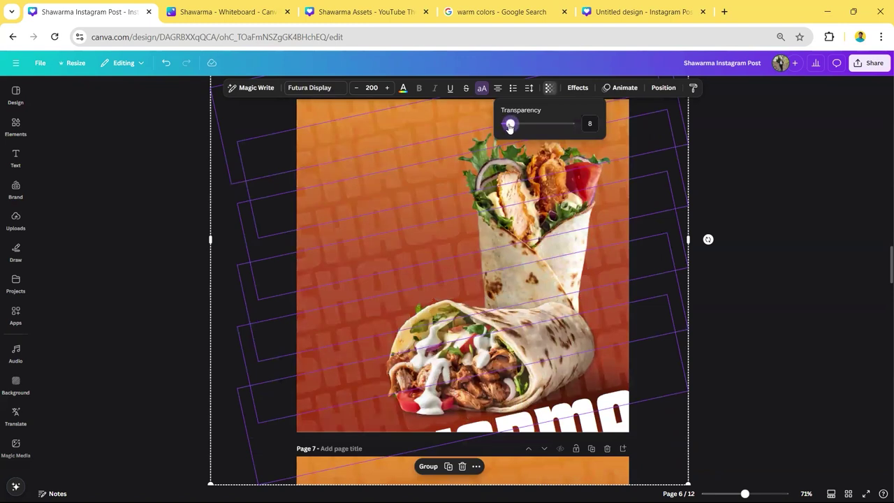
# - Send the faded lines behind the wrap photo and fade the remaining bold line to transparency 7
pyautogui.rightClick(404, 205)
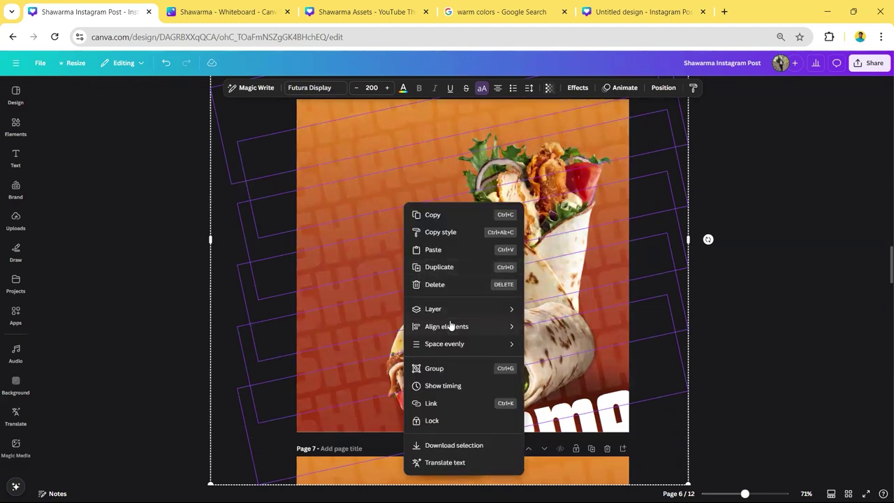
pyautogui.moveTo(461, 308)
pyautogui.click(563, 361)
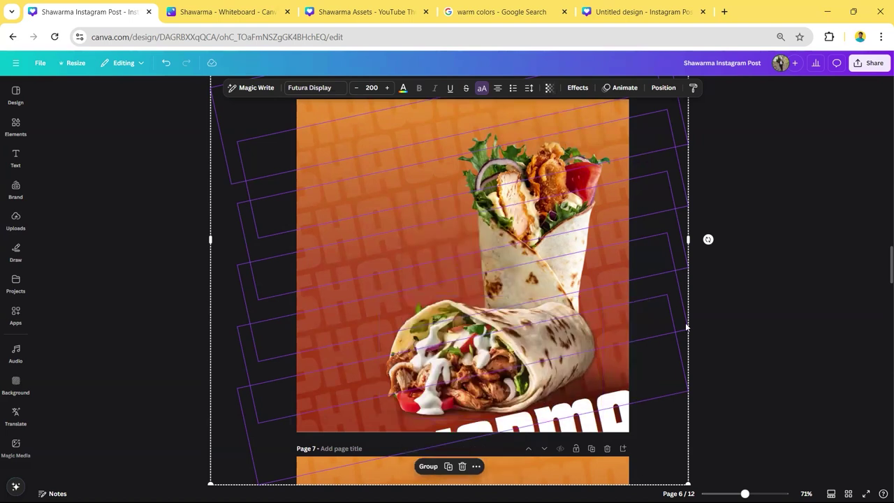
pyautogui.click(771, 346)
pyautogui.click(657, 409)
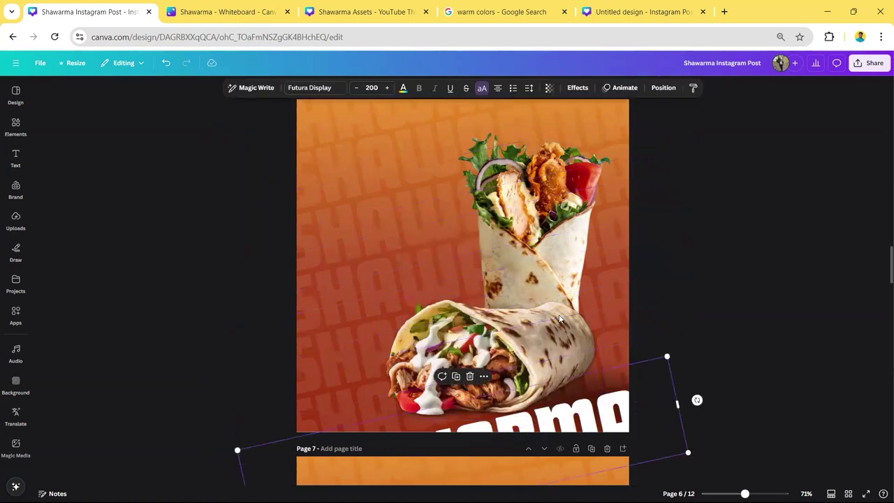
pyautogui.click(549, 87)
pyautogui.moveTo(542, 124); pyautogui.dragTo(509, 125)
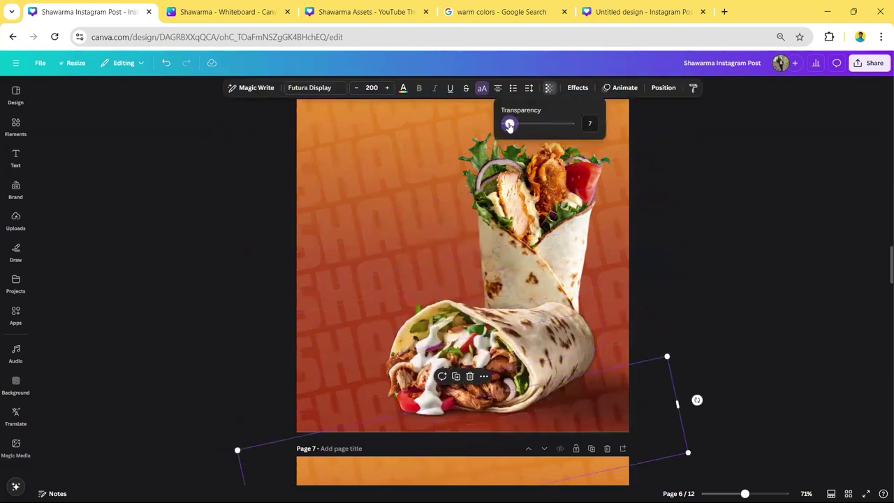
pyautogui.click(703, 277)
pyautogui.scroll(1, 703, 276)
pyautogui.scroll(-6, 702, 277)
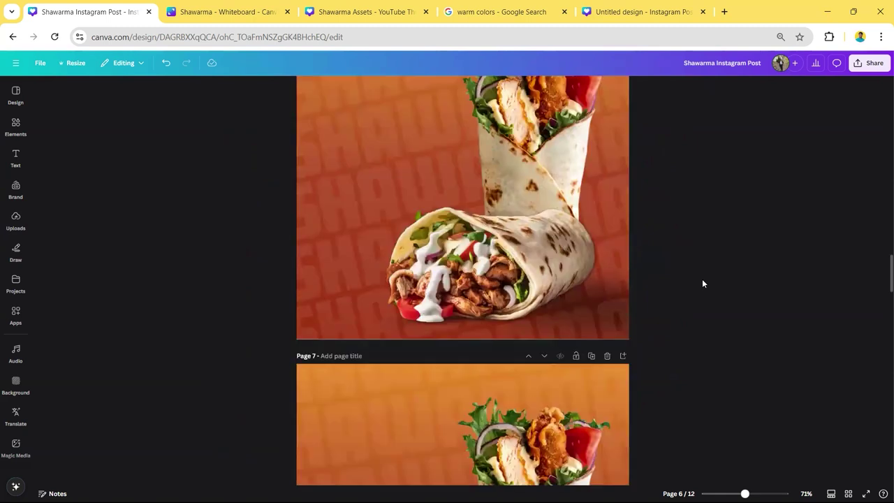
pyautogui.scroll(1, 389, 150)
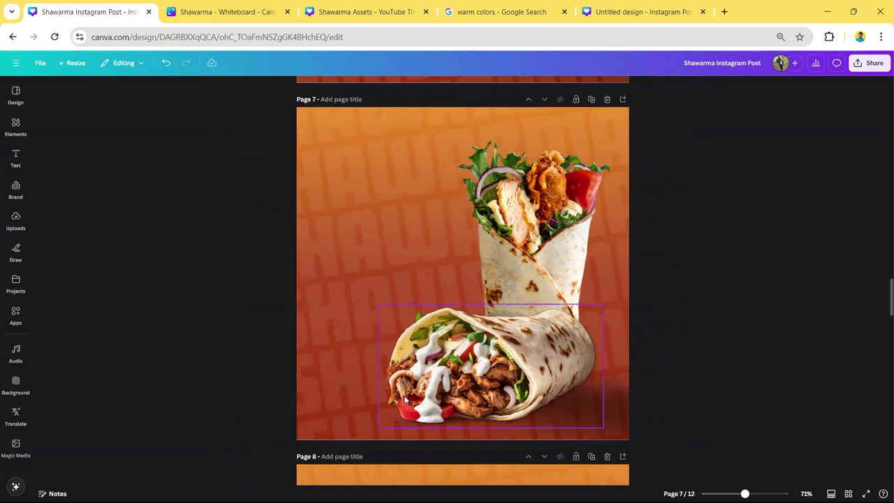
pyautogui.scroll(-5, 401, 395)
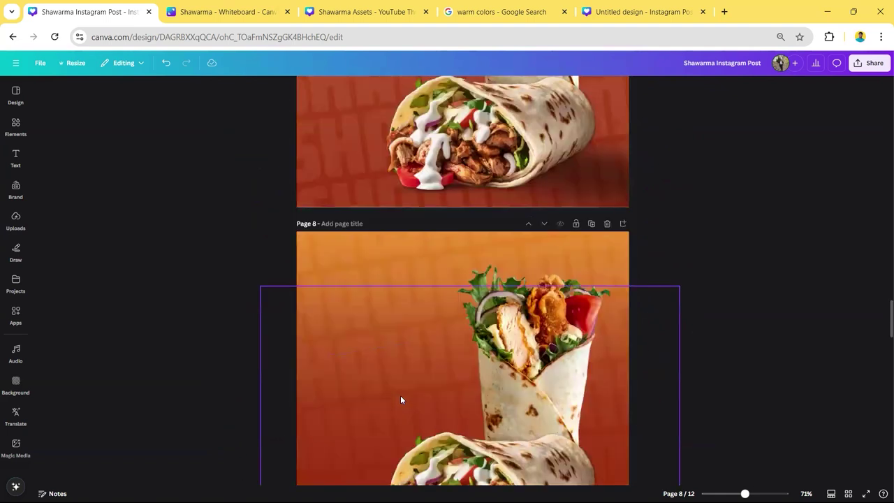
pyautogui.click(293, 308)
pyautogui.moveTo(293, 308); pyautogui.dragTo(287, 329)
pyautogui.hotkey('ctrl', 'z')
pyautogui.scroll(2, 552, 339)
pyautogui.scroll(6, 747, 255)
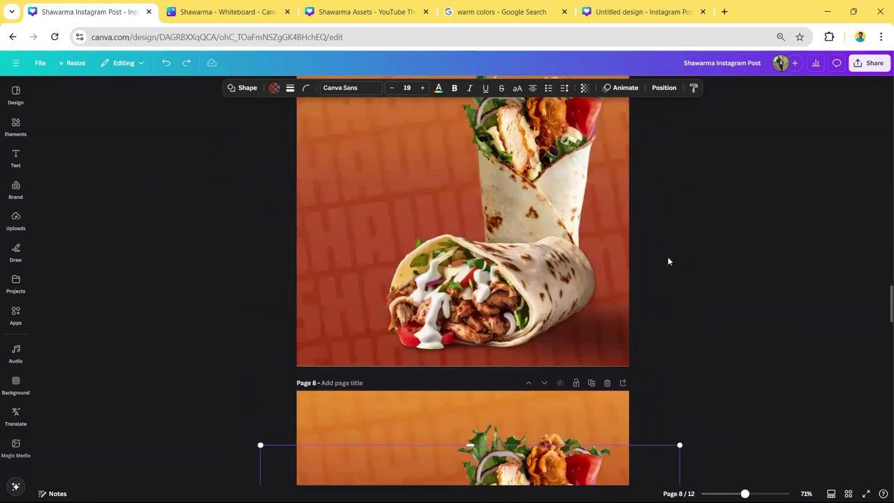
pyautogui.press('r')
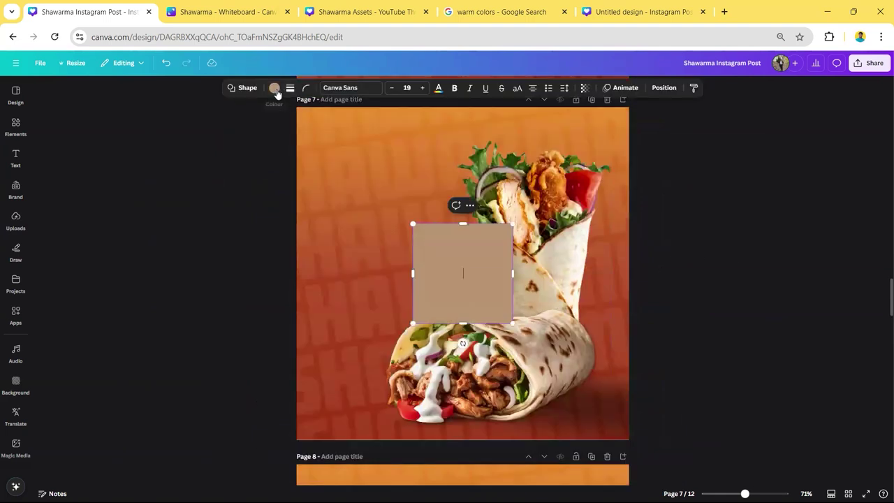
# - Fill the square with #972706 and turn it into a gradient with both stops #972706
pyautogui.click(274, 87)
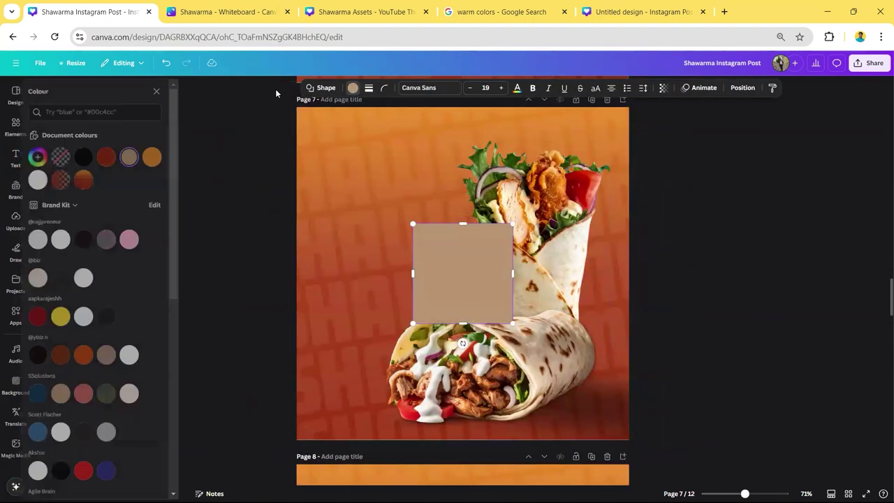
pyautogui.click(116, 159)
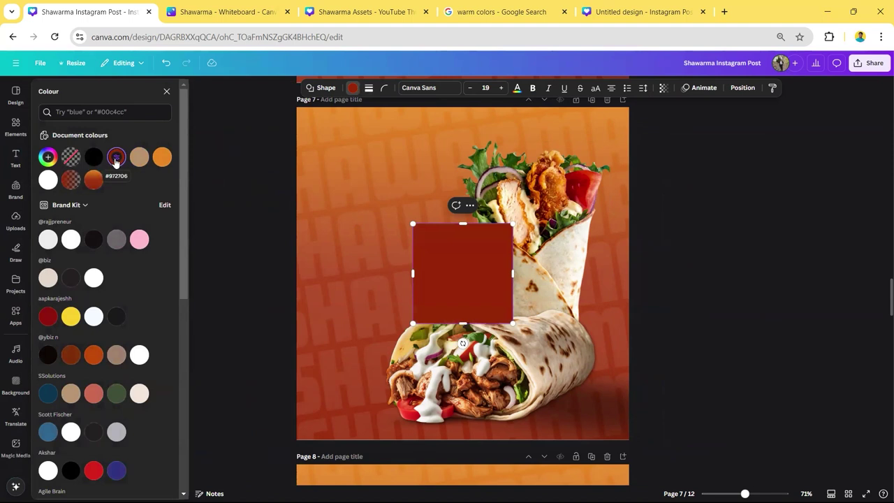
pyautogui.click(116, 159)
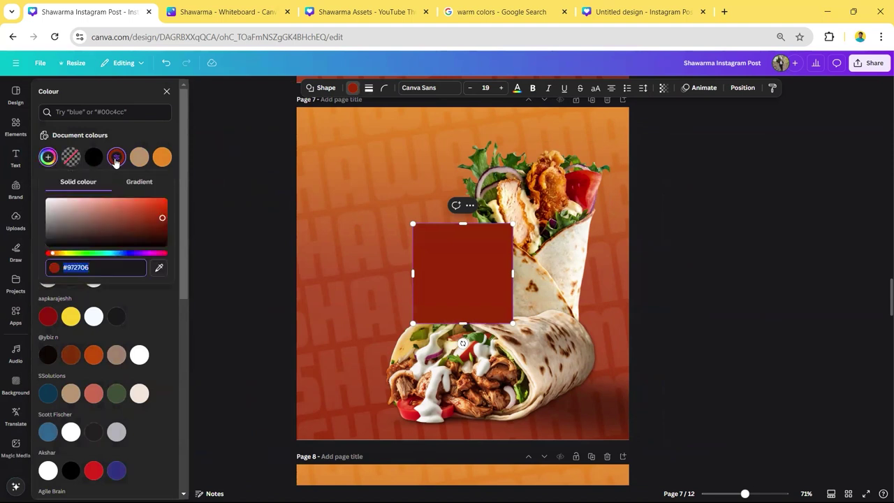
pyautogui.click(143, 184)
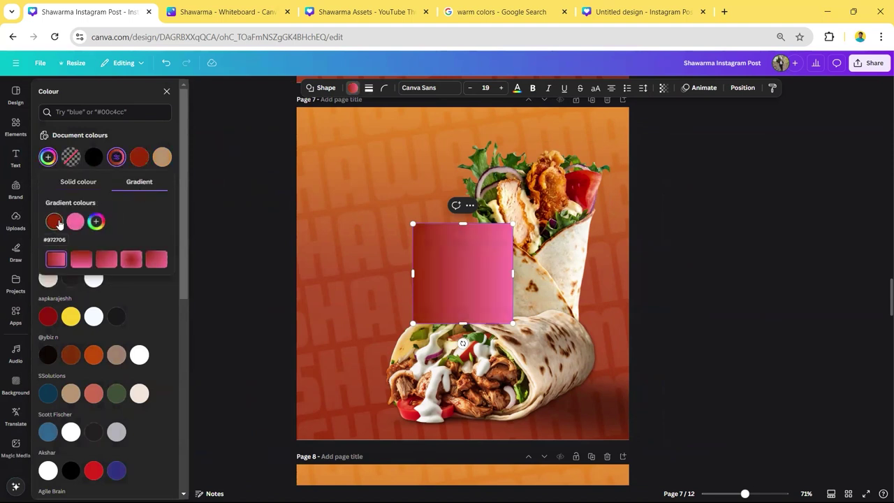
pyautogui.click(55, 222)
pyautogui.click(75, 221)
pyautogui.click(54, 223)
pyautogui.hotkey('ctrl', 'c')
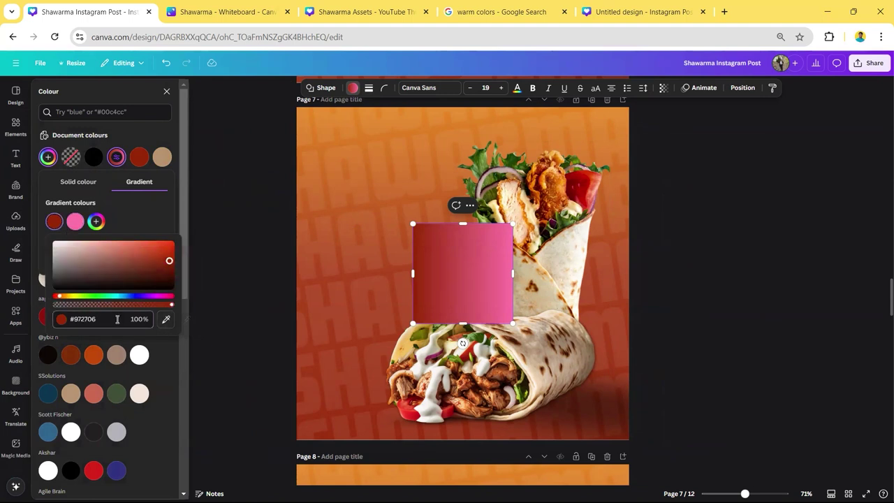
pyautogui.click(75, 222)
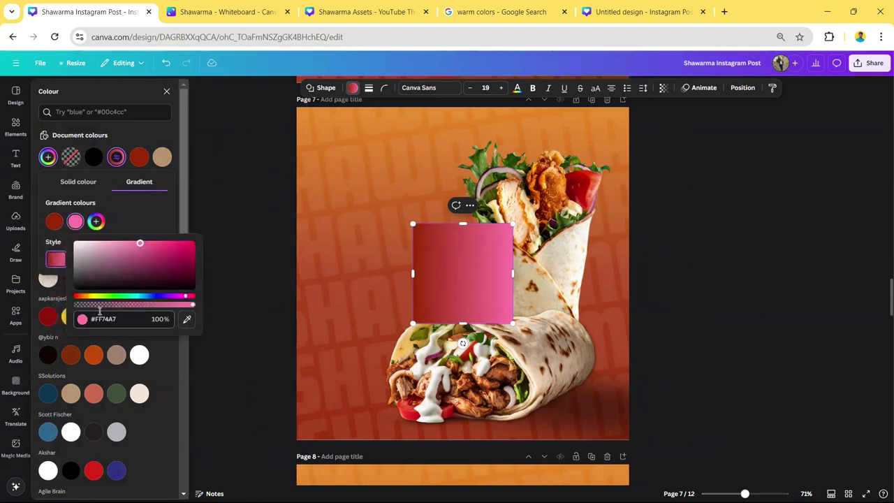
pyautogui.hotkey('ctrl', 'v')
pyautogui.click(95, 221)
# - Add a third stop, set the middle stop to 49% and make the last fully transparent
pyautogui.click(96, 224)
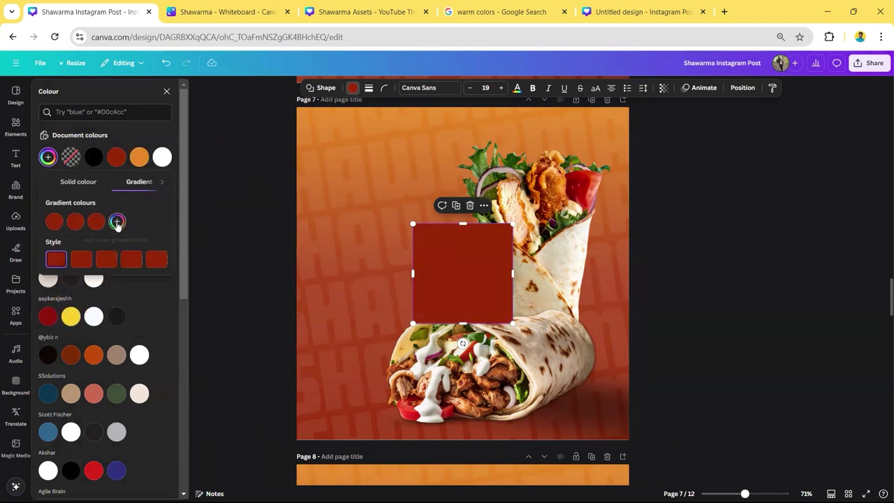
pyautogui.click(96, 225)
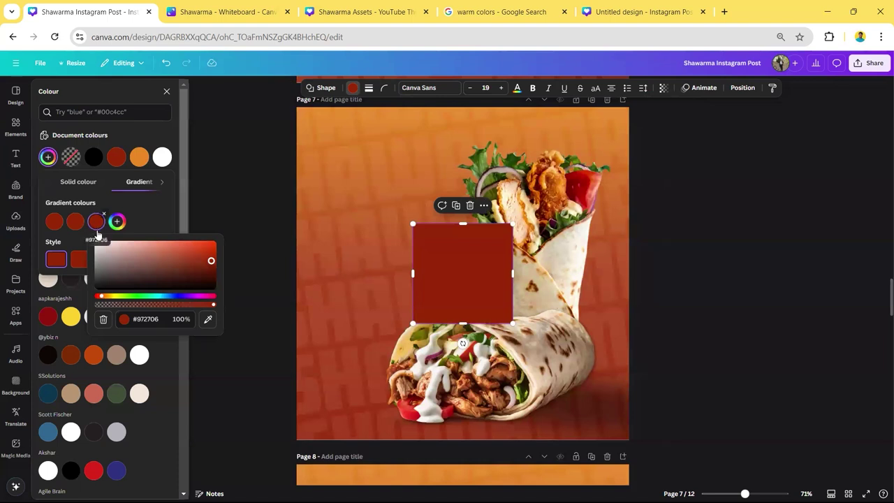
pyautogui.click(77, 223)
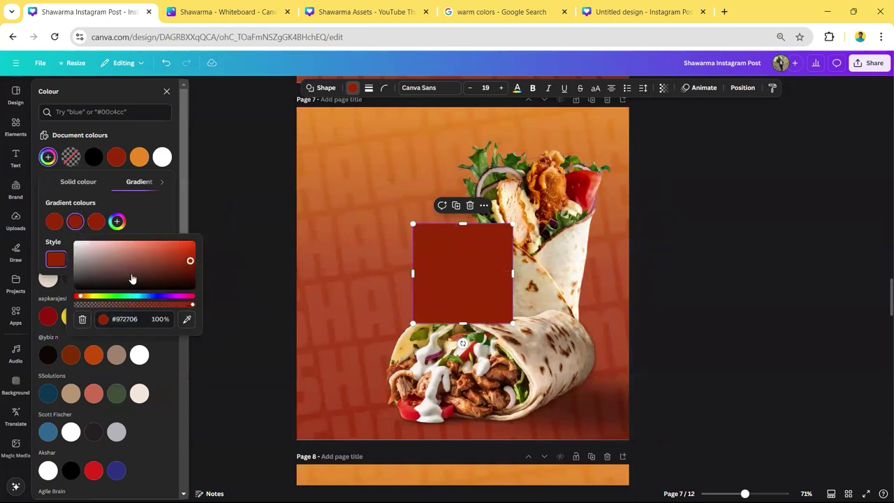
pyautogui.moveTo(140, 309); pyautogui.dragTo(97, 305)
pyautogui.click(97, 225)
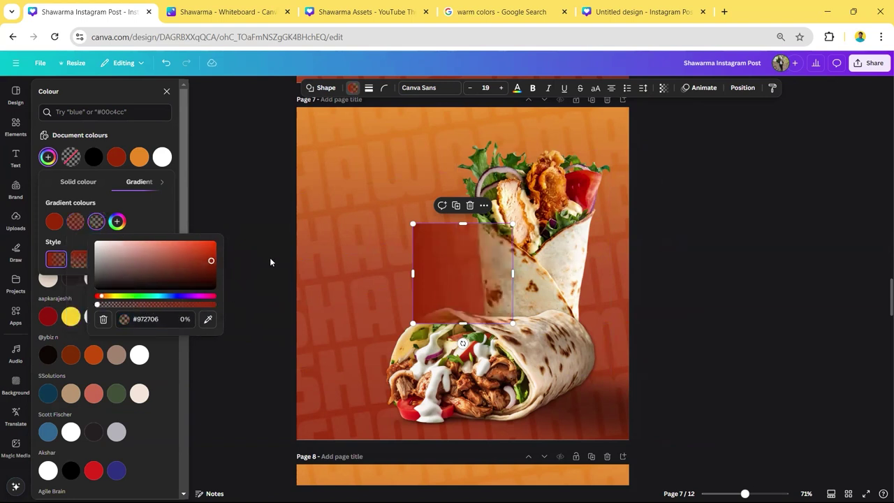
pyautogui.click(179, 218)
# - Rotate the red gradient rectangle to about -68° and stretch it across page 7
pyautogui.click(494, 293)
pyautogui.moveTo(493, 293); pyautogui.dragTo(401, 266)
pyautogui.moveTo(371, 314); pyautogui.dragTo(714, 259)
pyautogui.moveTo(486, 309); pyautogui.dragTo(485, 446)
pyautogui.moveTo(483, 165); pyautogui.dragTo(485, 166)
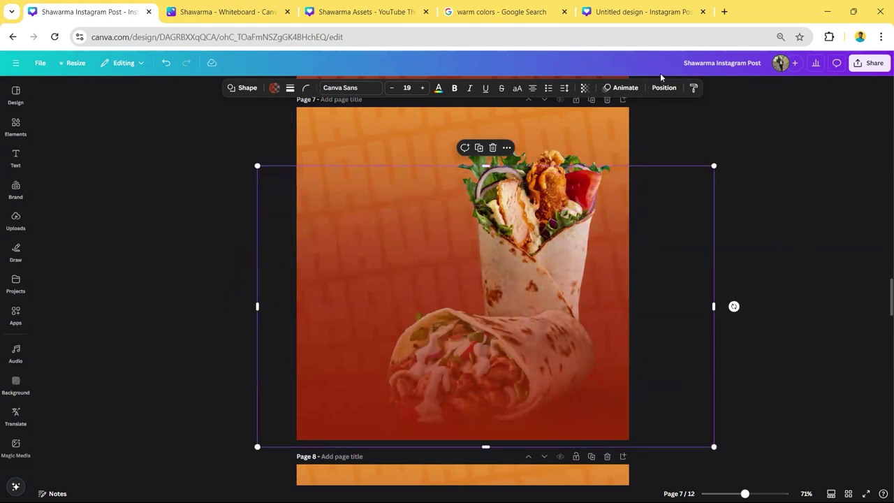
# - Move the rectangle below the wrap images in the Layers panel
pyautogui.click(663, 88)
pyautogui.moveTo(146, 200); pyautogui.dragTo(139, 241)
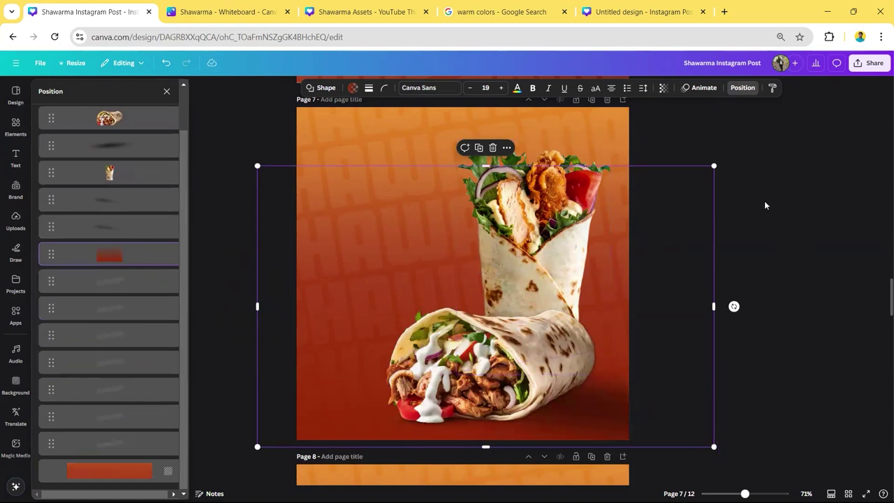
pyautogui.click(797, 212)
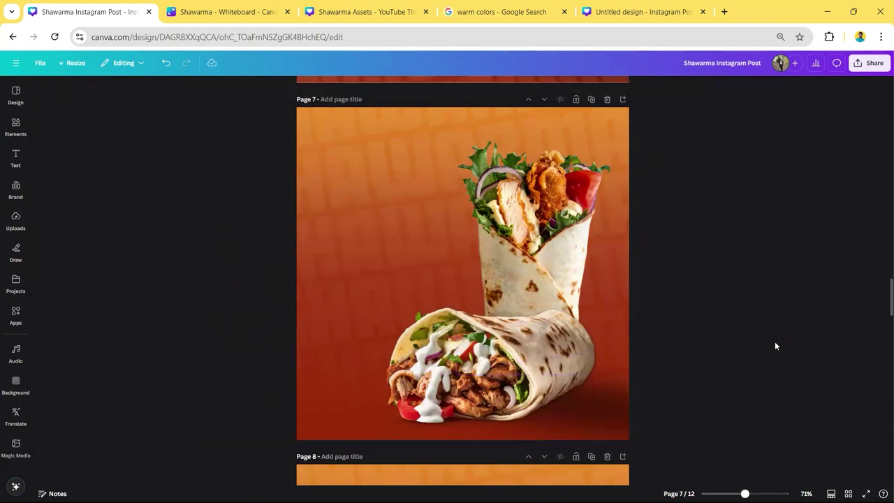
# - Scroll to page 9, select the 'Savor the flavors of SHAWARMA' heading, and Alt+Tab to ChatGPT
pyautogui.scroll(-5, 758, 336)
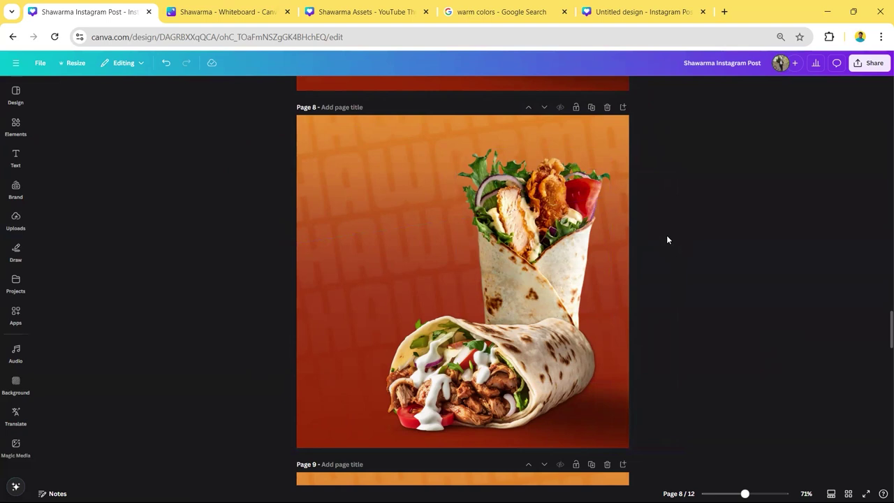
pyautogui.scroll(-4, 667, 235)
pyautogui.click(382, 241)
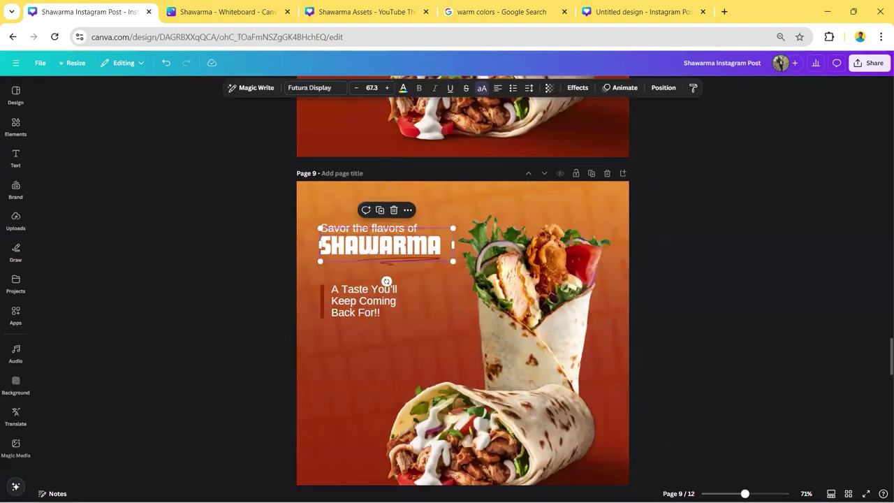
pyautogui.hotkey('alt', 'Tab')
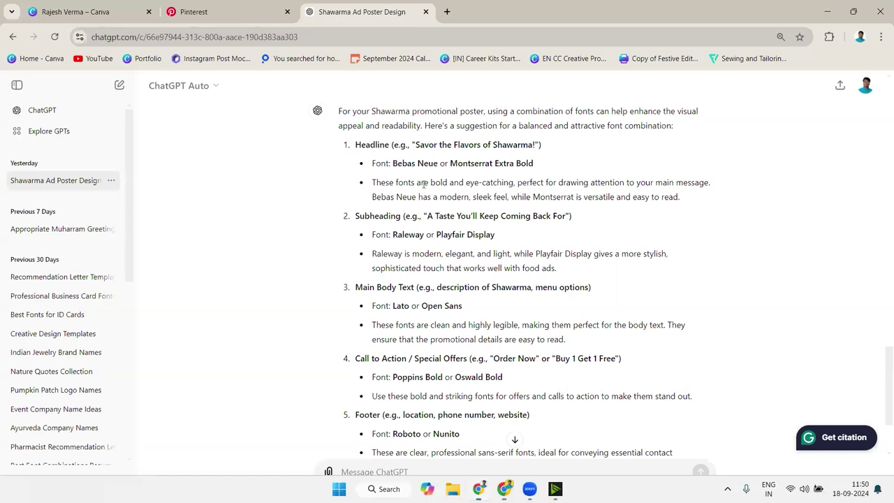
# - Select the refined headline 'SAVOR THE FLAVORS OF SHAWARMA!' in the ChatGPT copy, then return to Canva
pyautogui.scroll(-10, 423, 183)
pyautogui.scroll(4, 424, 183)
pyautogui.moveTo(499, 164); pyautogui.dragTo(353, 167)
pyautogui.click(369, 149)
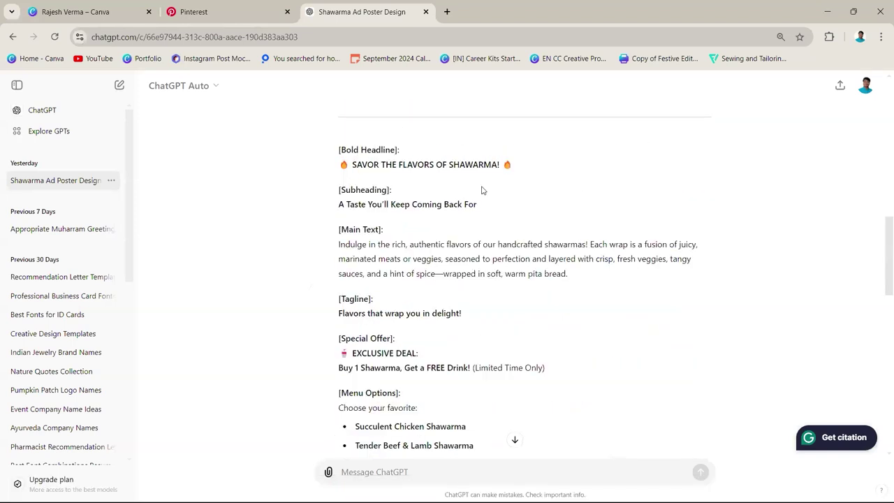
pyautogui.scroll(2, 540, 196)
pyautogui.scroll(10, 576, 197)
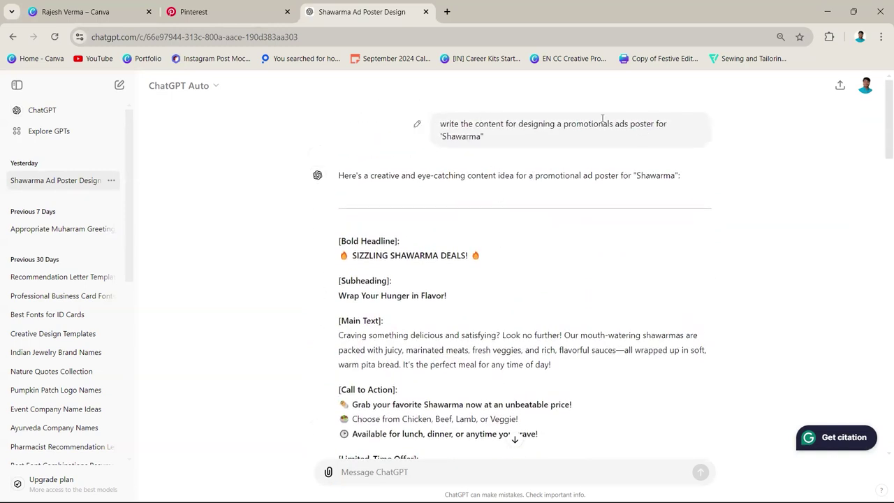
pyautogui.scroll(-8, 453, 154)
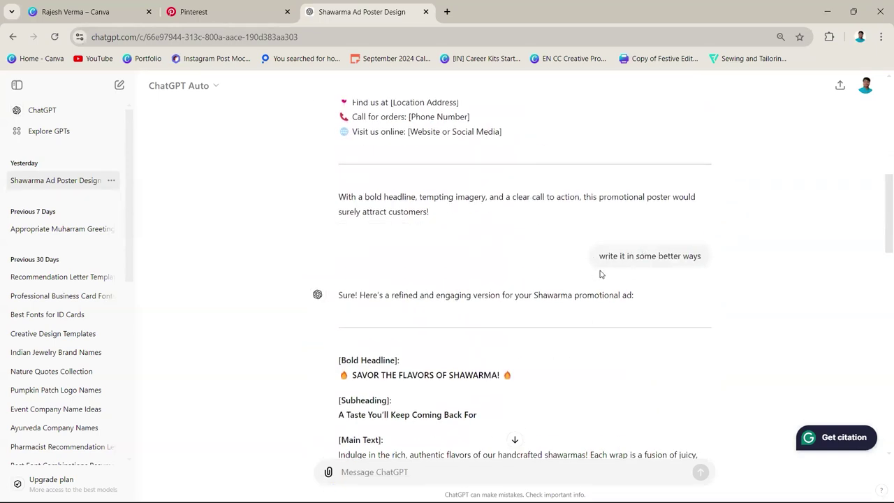
pyautogui.moveTo(354, 377); pyautogui.dragTo(500, 376)
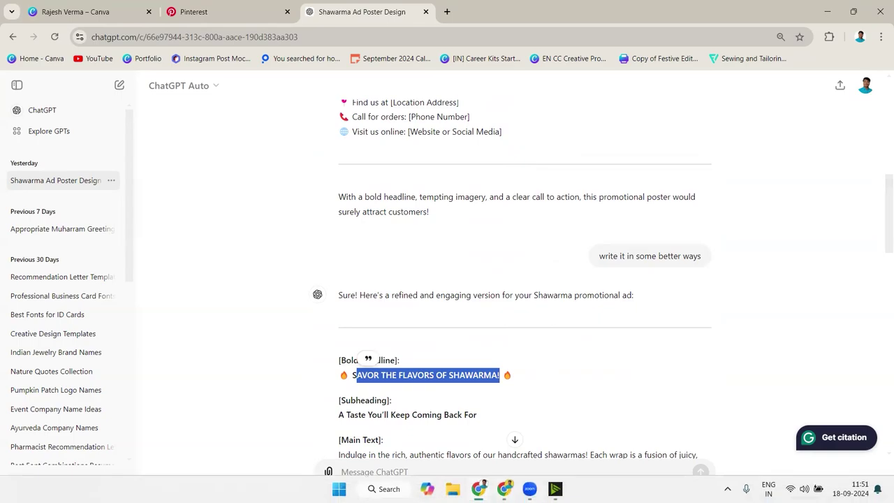
pyautogui.click(504, 489)
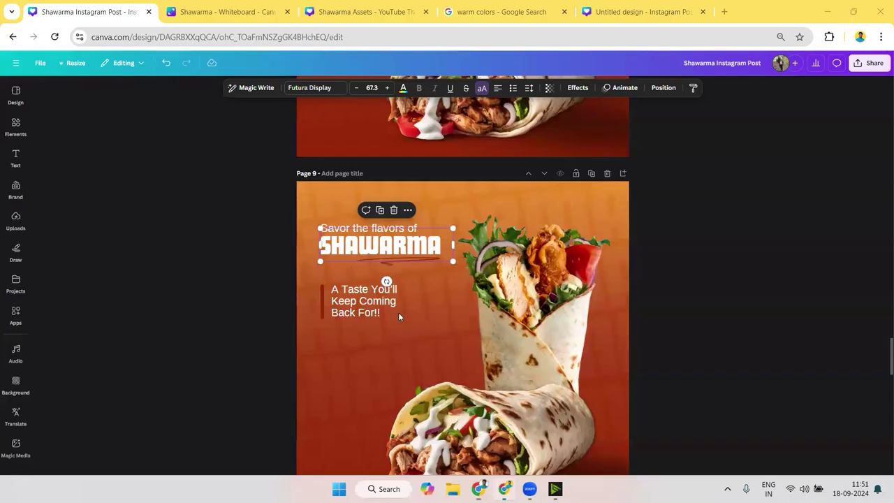
# - Inspect page 9's headline and red underline, undo the last change, and compare with the Shawarma Assets tab
pyautogui.click(328, 232)
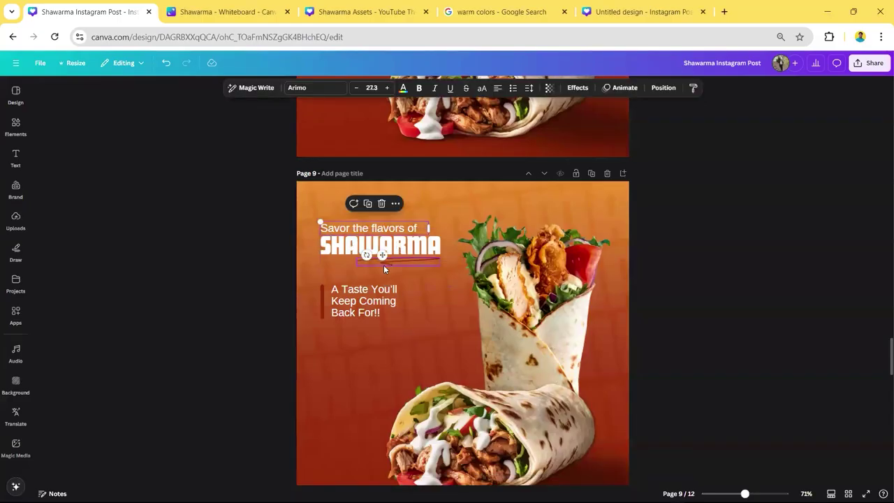
pyautogui.click(383, 265)
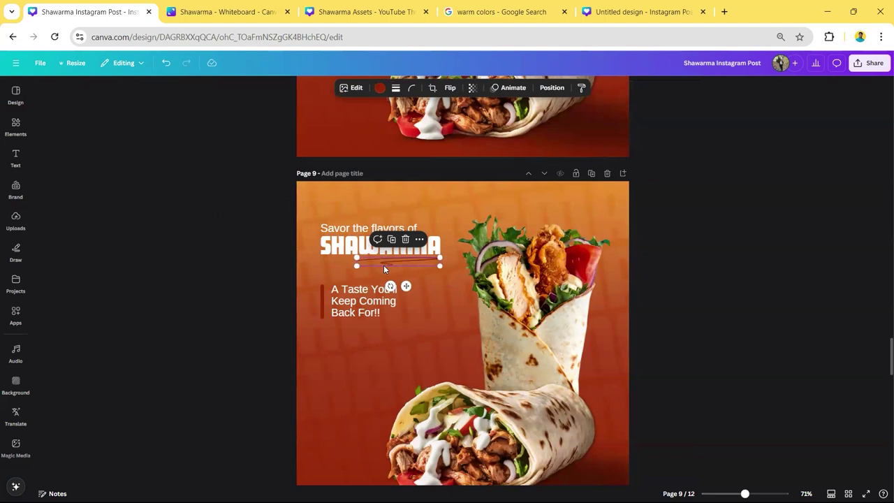
pyautogui.hotkey('ctrl', 'z')
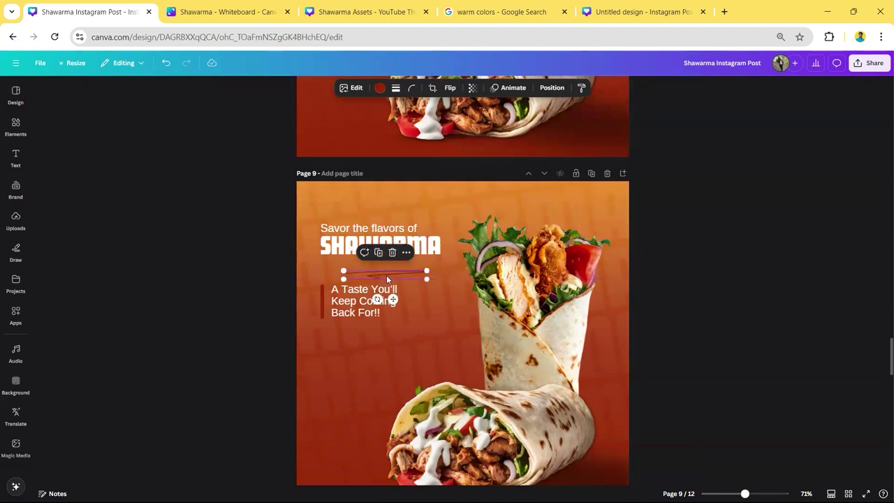
pyautogui.click(365, 12)
pyautogui.hotkey('ctrl', 'z')
pyautogui.hotkey('ctrl', 'z')
pyautogui.hotkey('ctrl', 'z')
pyautogui.hotkey('ctrl', 'z')
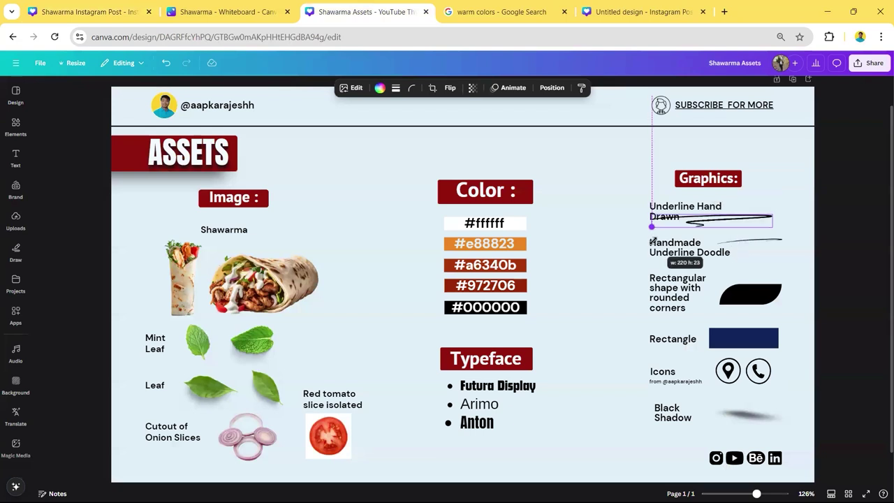
pyautogui.click(96, 8)
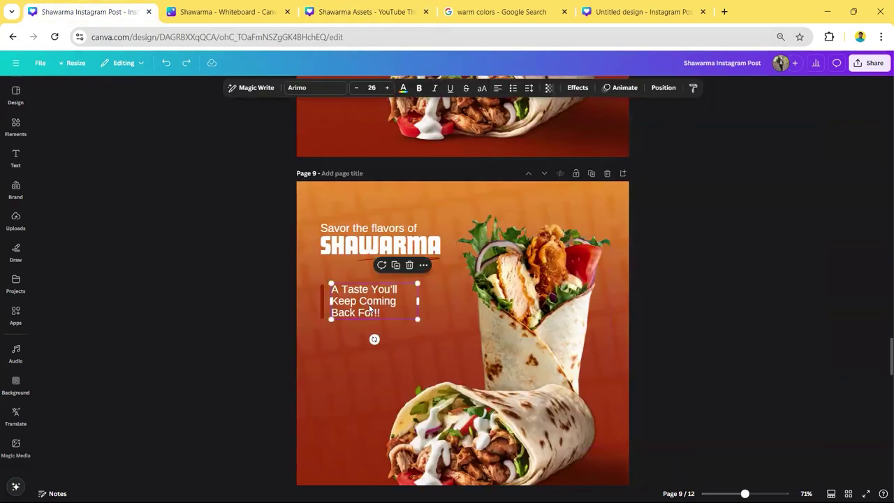
# - Select the subheading 'A Taste You'll Keep Coming Back For' in ChatGPT and return to Canva
pyautogui.click(530, 489)
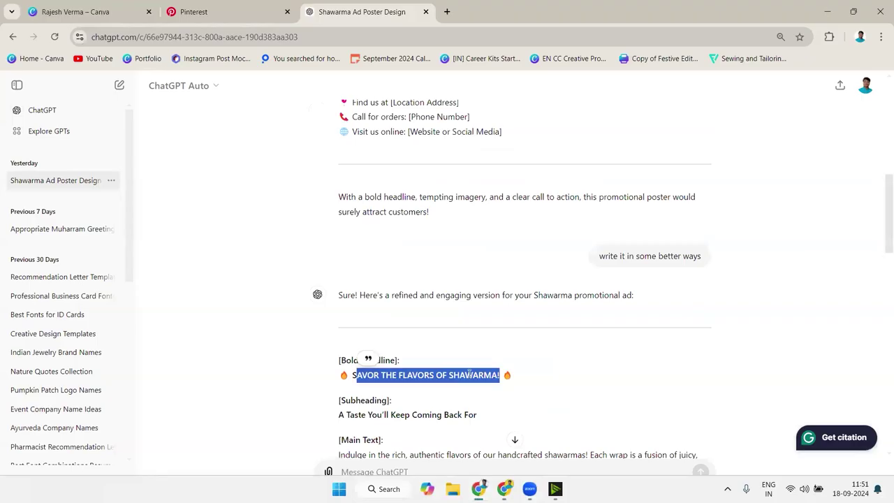
pyautogui.moveTo(477, 300); pyautogui.dragTo(336, 299)
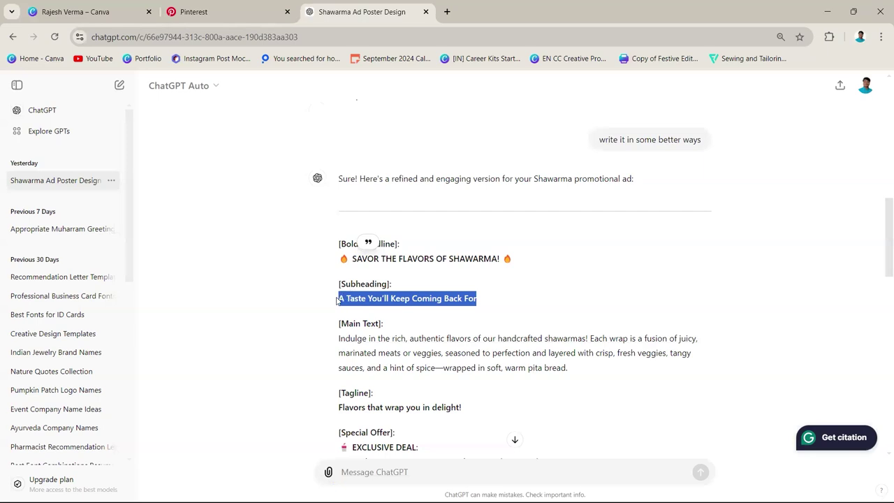
pyautogui.click(505, 489)
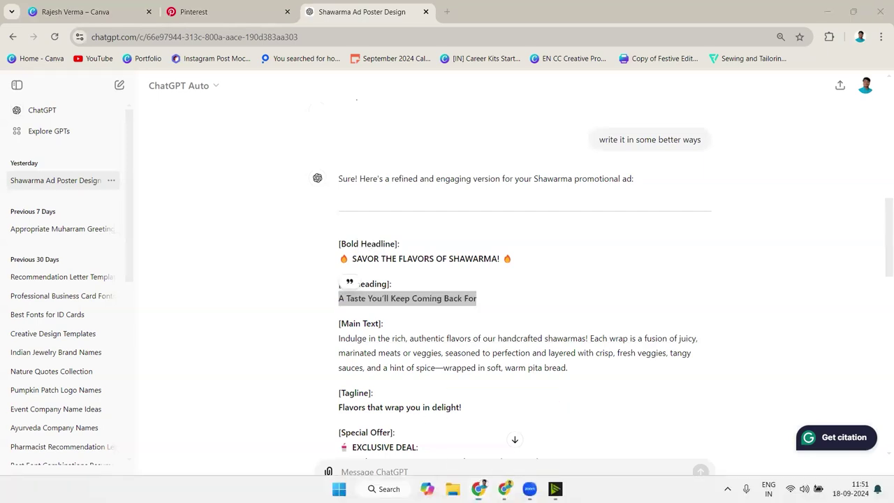
pyautogui.click(284, 309)
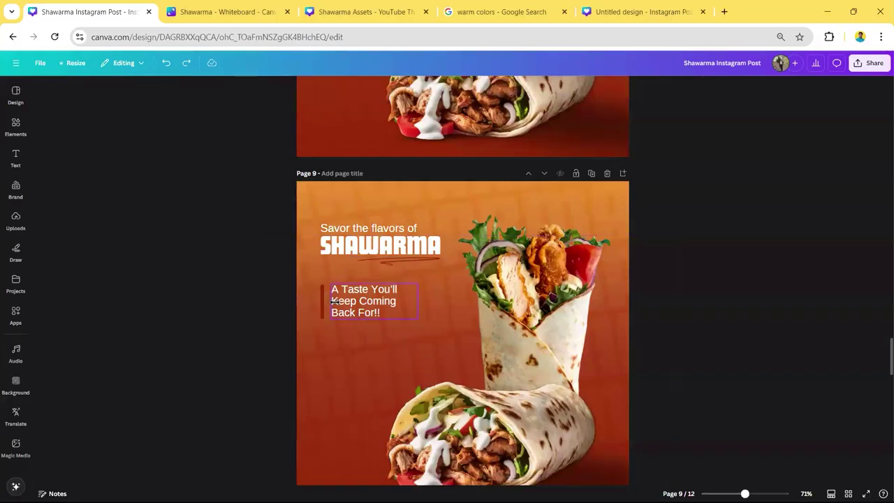
pyautogui.click(322, 295)
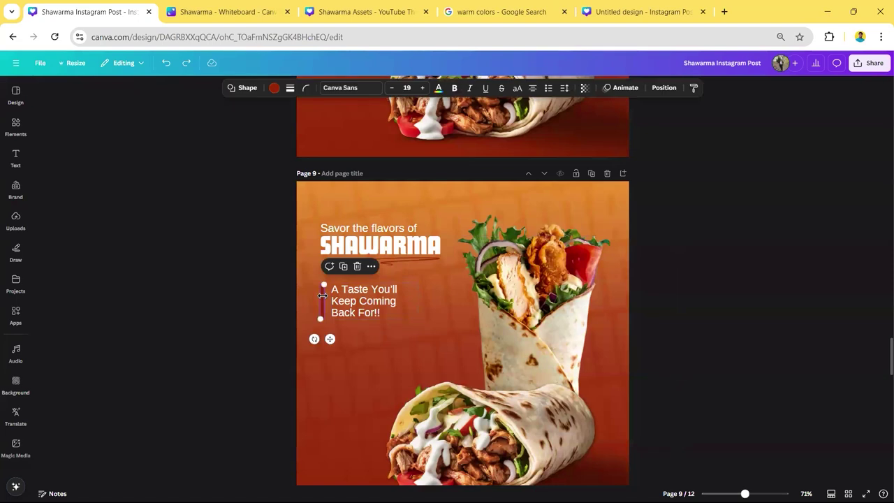
pyautogui.moveTo(324, 289); pyautogui.dragTo(582, 190)
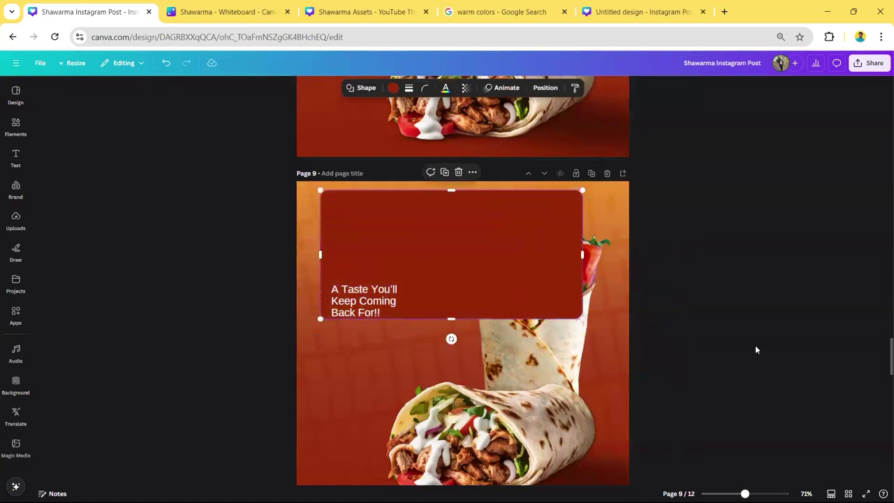
pyautogui.hotkey('ctrl', 'z')
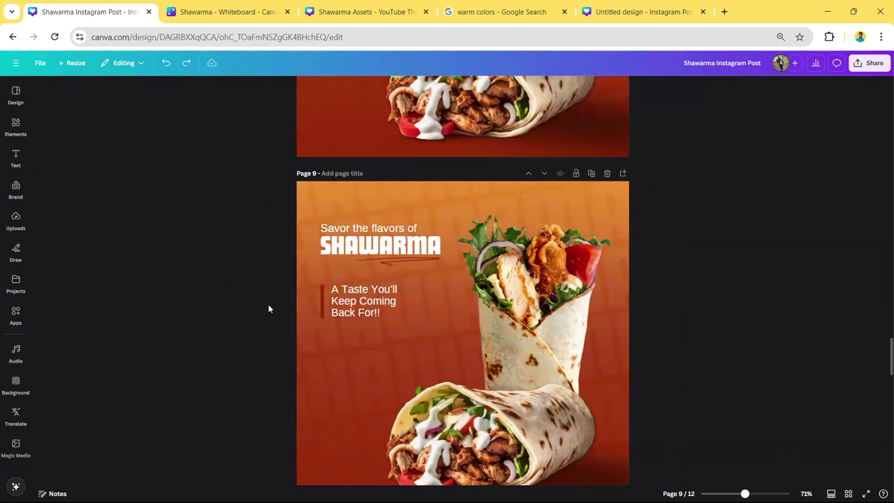
pyautogui.hotkey('shift', 'r')
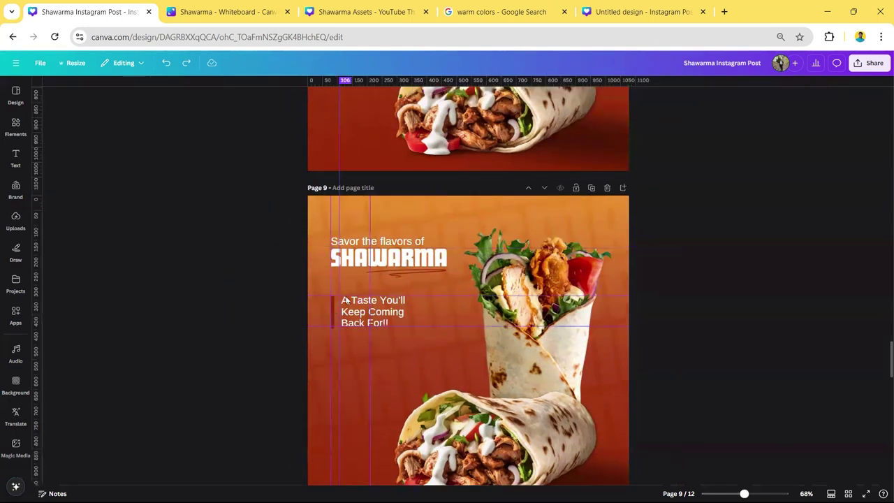
pyautogui.scroll(-3, 343, 212)
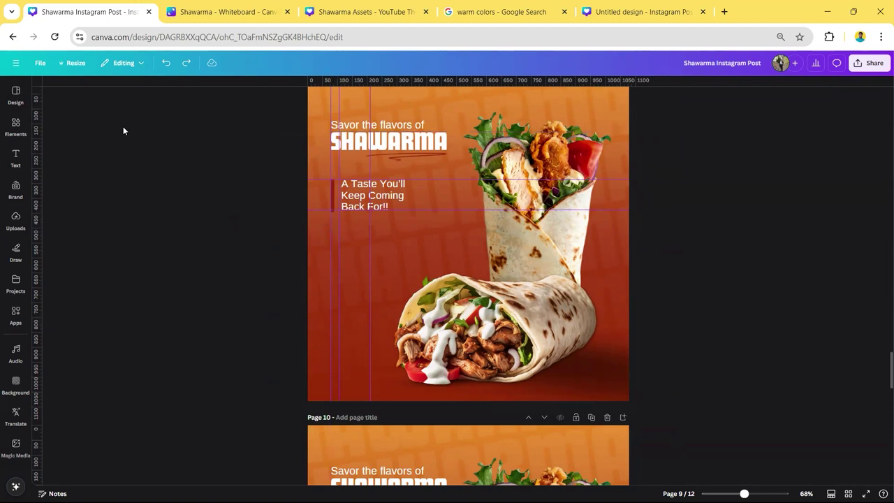
pyautogui.click(40, 63)
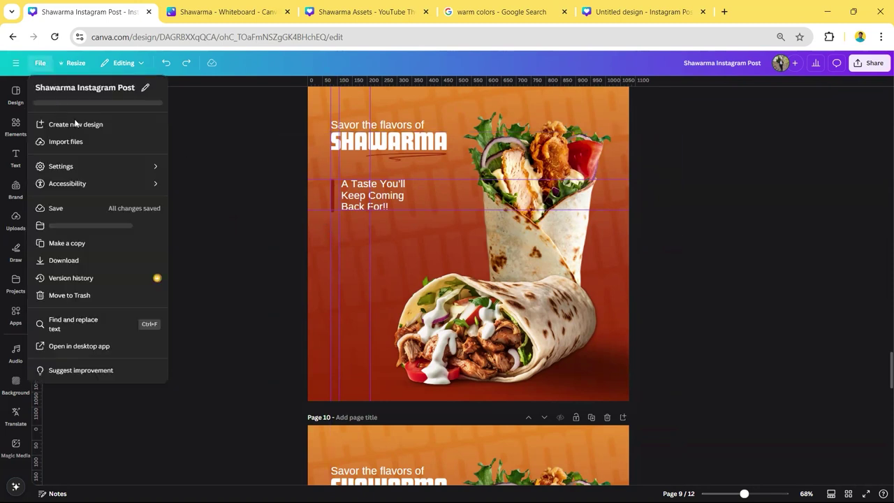
pyautogui.click(92, 175)
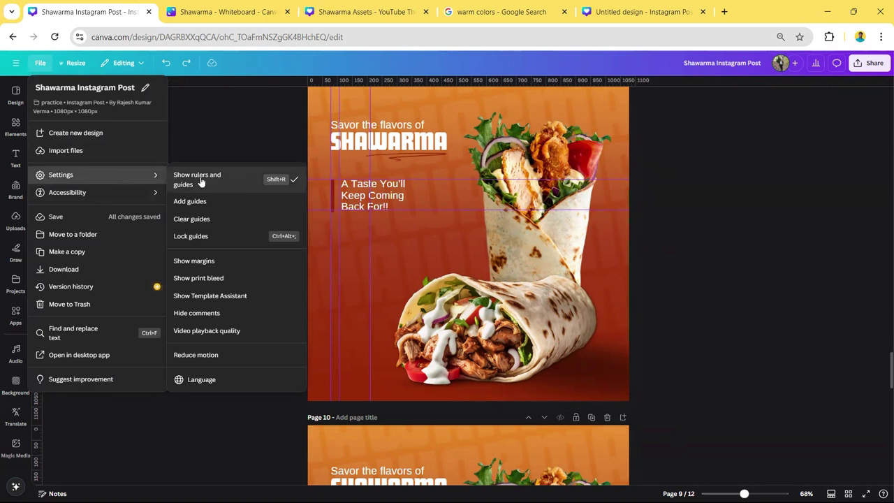
pyautogui.click(252, 160)
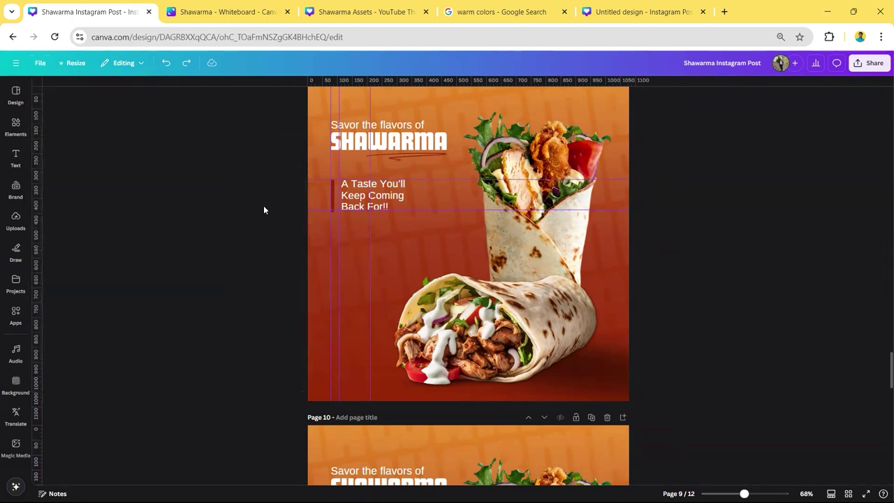
pyautogui.hotkey('shift', 'r')
pyautogui.scroll(3, 352, 209)
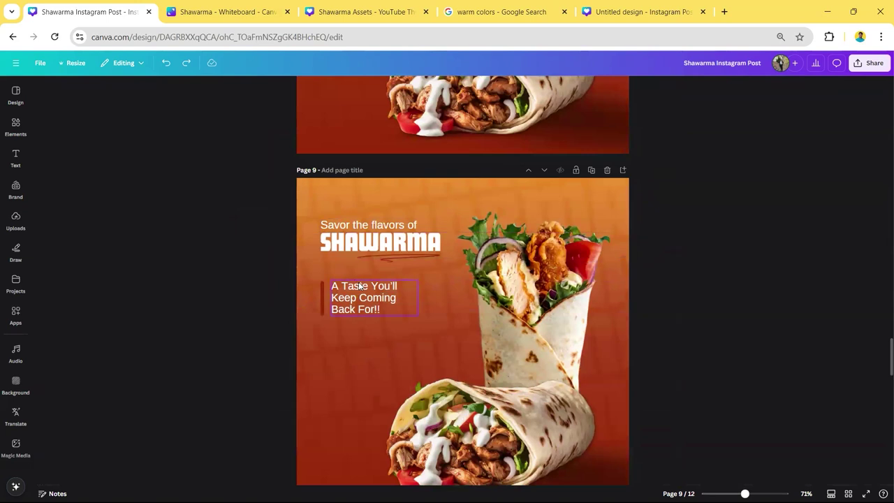
# - Check page 10's menu pill text against the Shawarma Assets tab, then scroll on to page 11
pyautogui.click(335, 295)
pyautogui.scroll(-1, 244, 270)
pyautogui.click(243, 270)
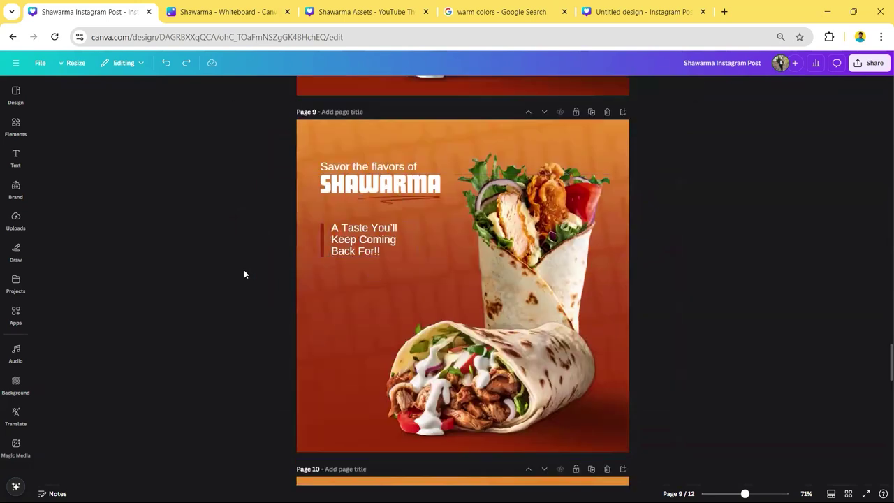
pyautogui.scroll(-4, 243, 270)
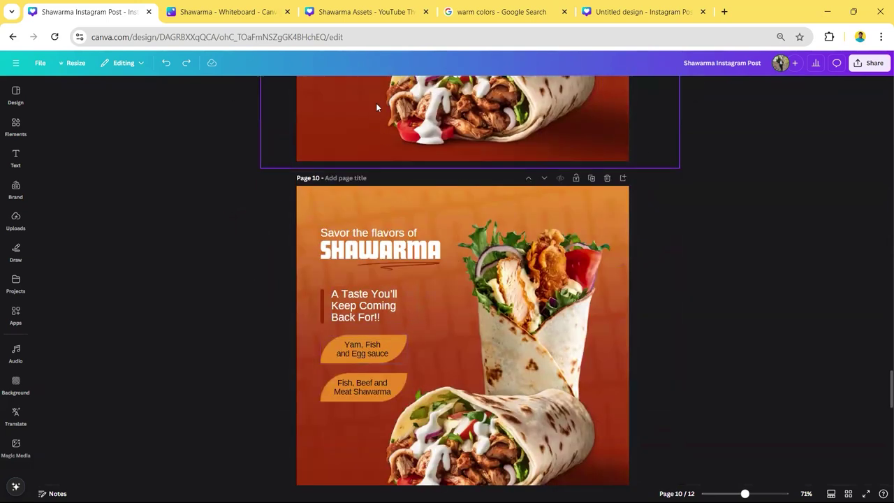
pyautogui.click(363, 12)
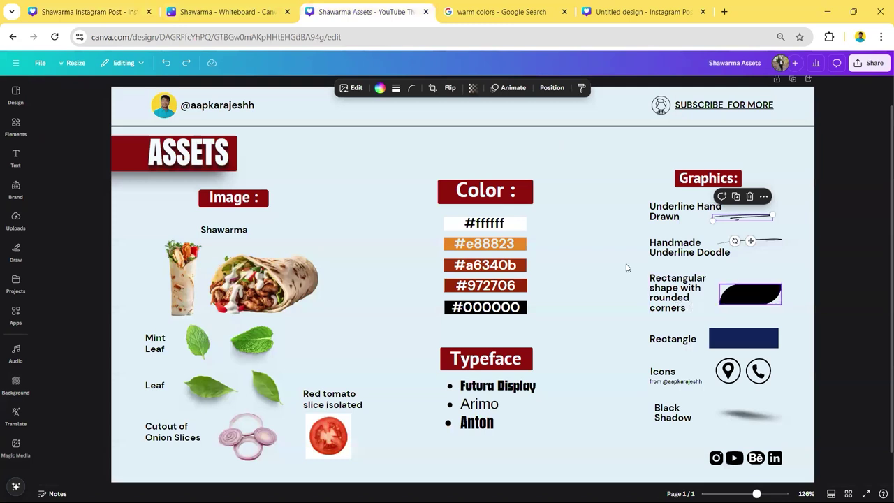
pyautogui.click(84, 12)
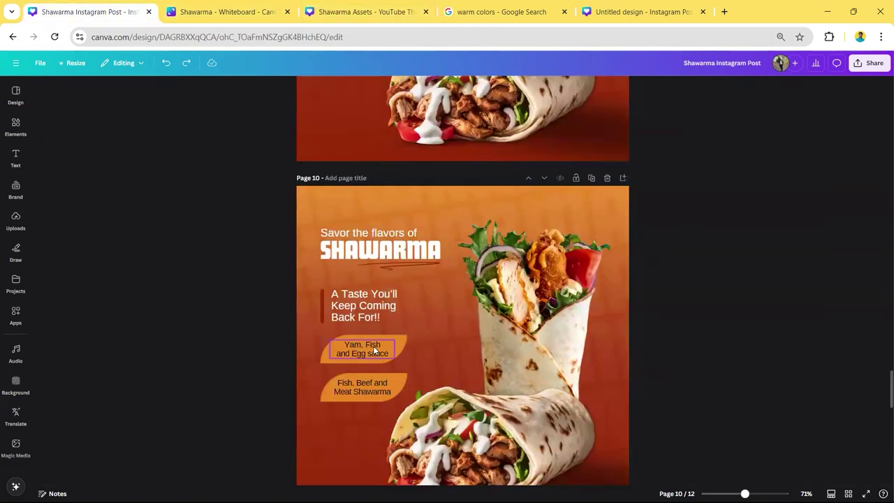
pyautogui.click(372, 351)
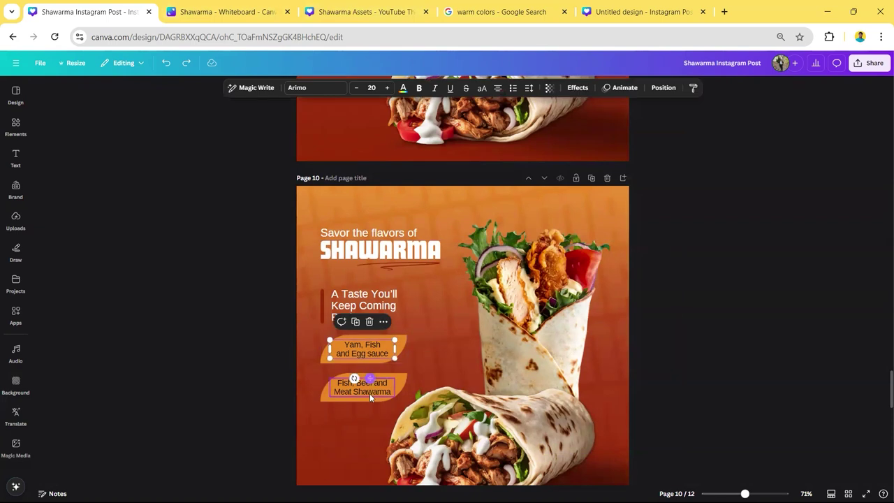
pyautogui.click(370, 394)
pyautogui.click(239, 362)
pyautogui.scroll(-2, 375, 275)
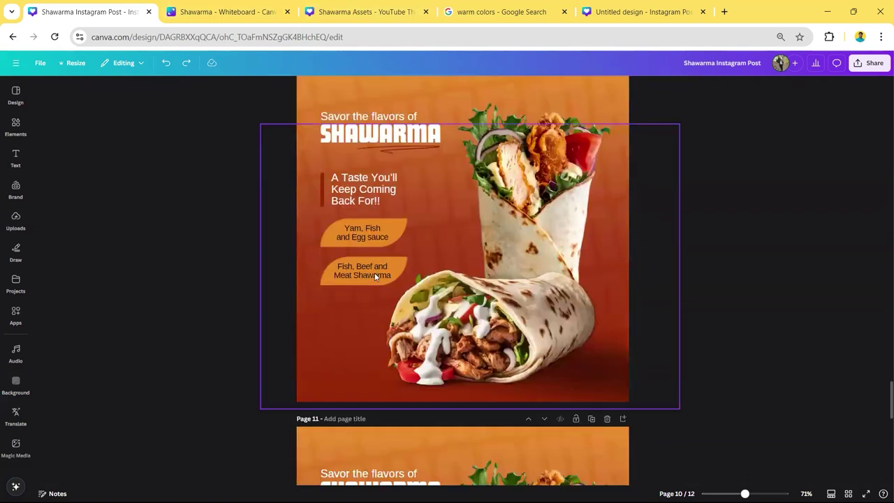
pyautogui.scroll(-5, 397, 305)
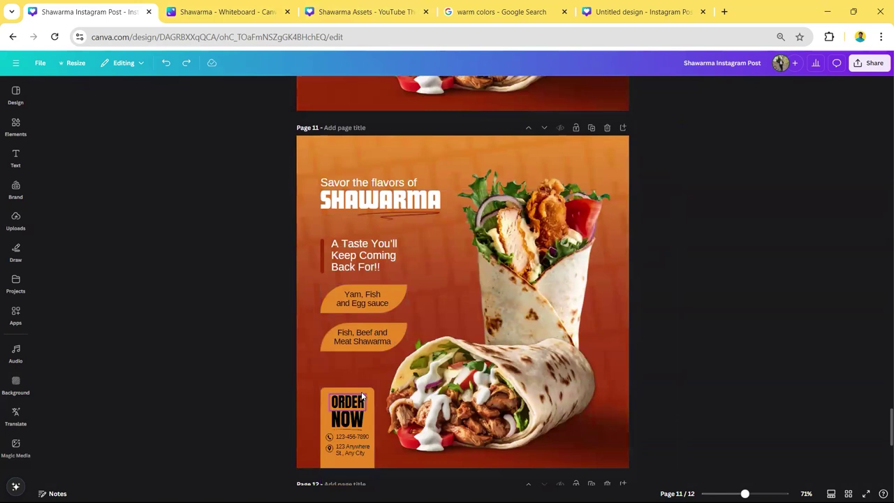
# - Inspect the ORDER NOW box and its heading on page 11
pyautogui.click(367, 394)
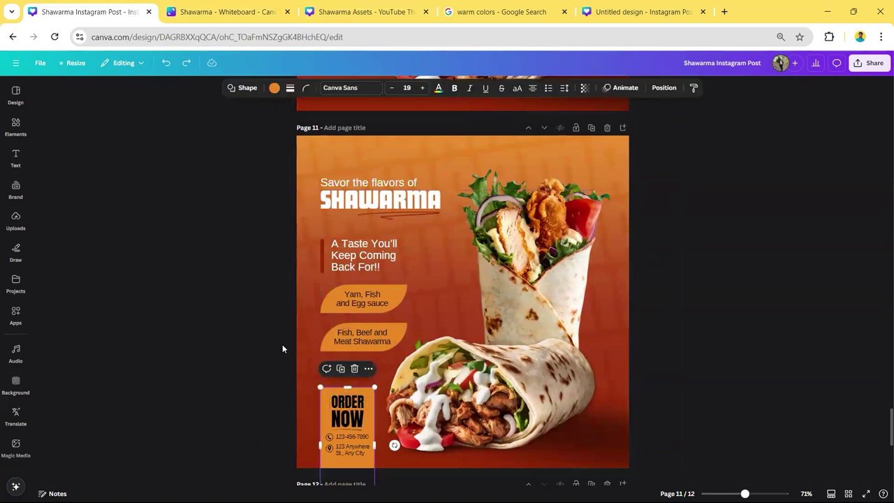
pyautogui.click(227, 340)
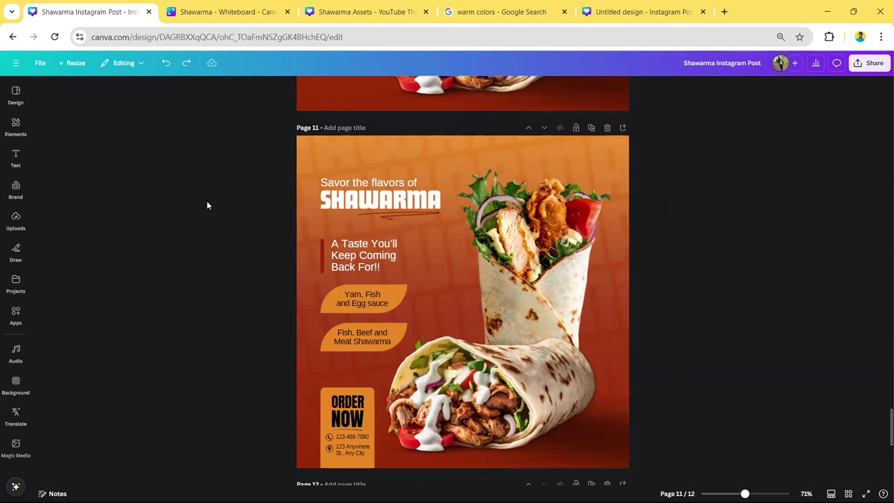
pyautogui.click(331, 395)
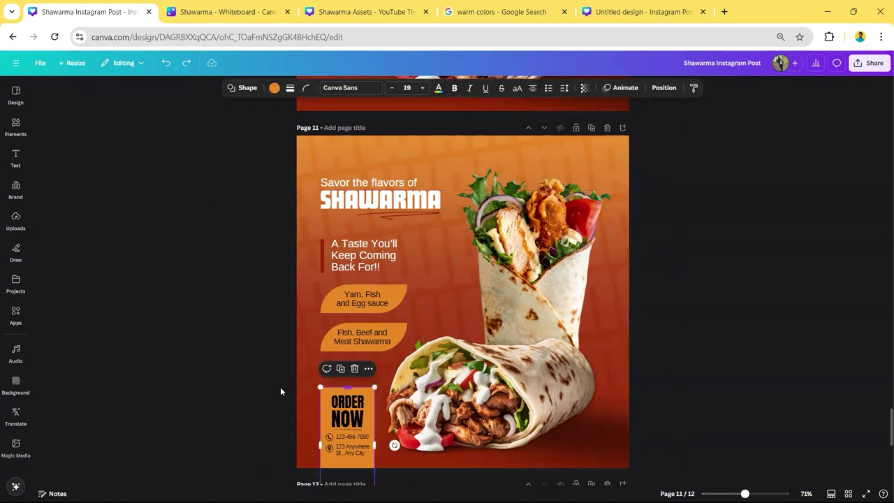
pyautogui.click(345, 409)
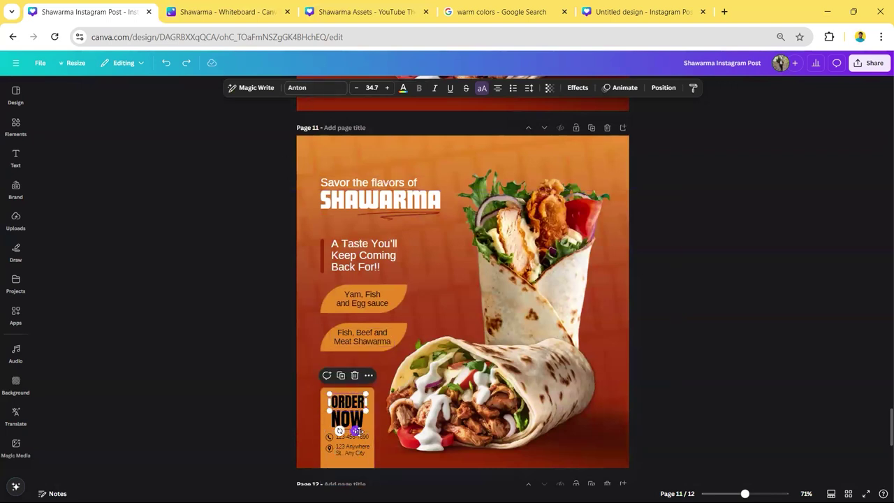
pyautogui.click(245, 426)
# - Check the Handmade Underline Doodle in Shawarma Assets, then select the ORDER NOW phone icon
pyautogui.keyDown('ctrl'); pyautogui.scroll(2, 346, 434); pyautogui.keyUp('ctrl')
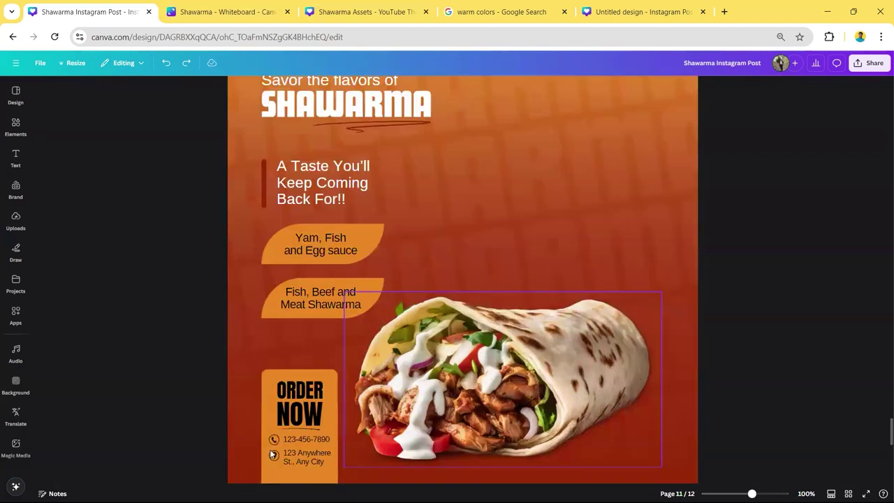
pyautogui.click(335, 10)
pyautogui.click(690, 250)
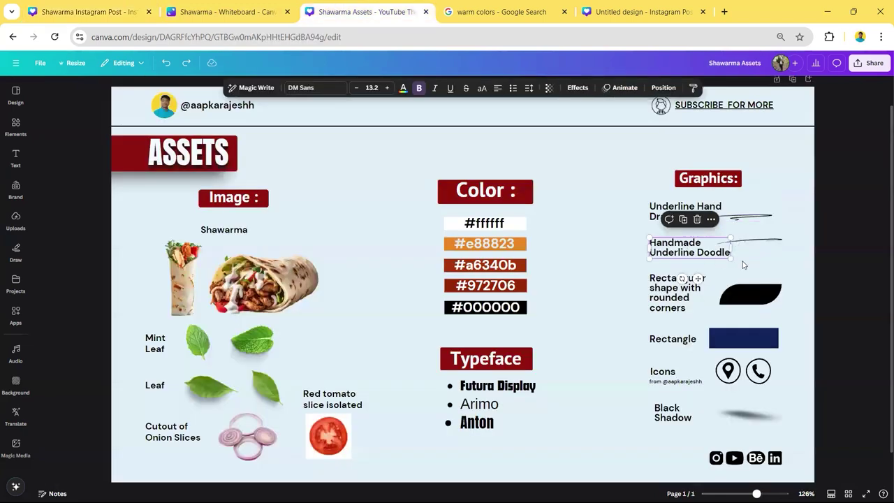
pyautogui.click(115, 12)
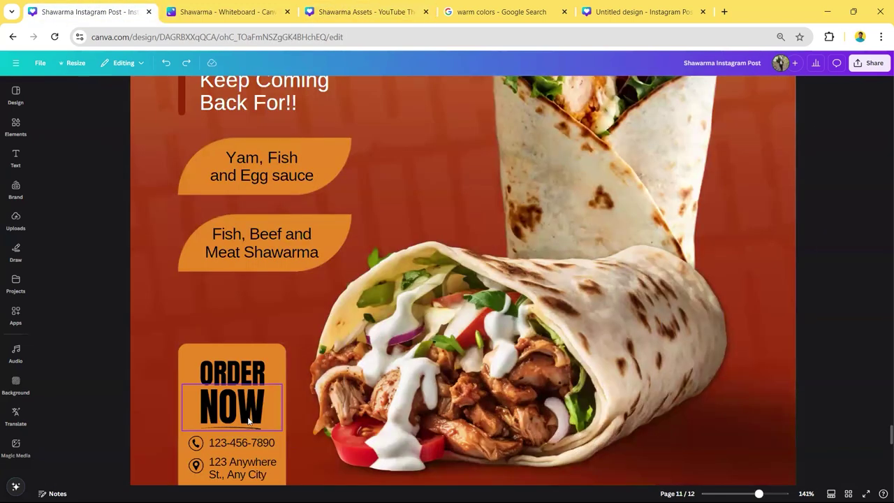
pyautogui.scroll(-3, 223, 442)
pyautogui.click(196, 326)
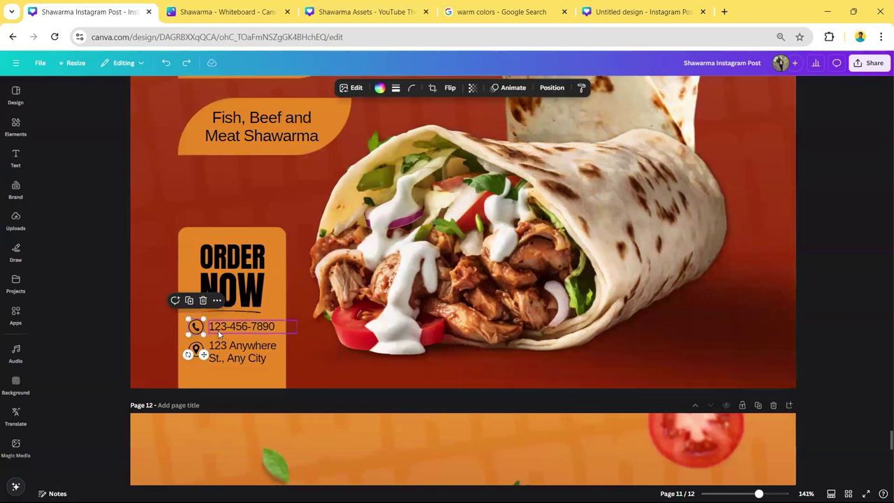
# - Scroll down past page 11 until page 12 with its leaf and tomato garnishes fills the view
pyautogui.scroll(-2, 419, 325)
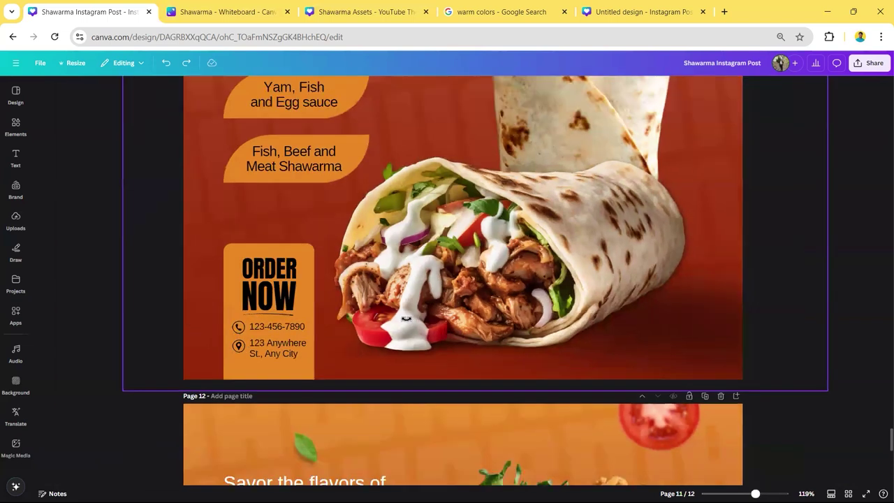
pyautogui.scroll(2, 419, 325)
pyautogui.scroll(-3, 421, 325)
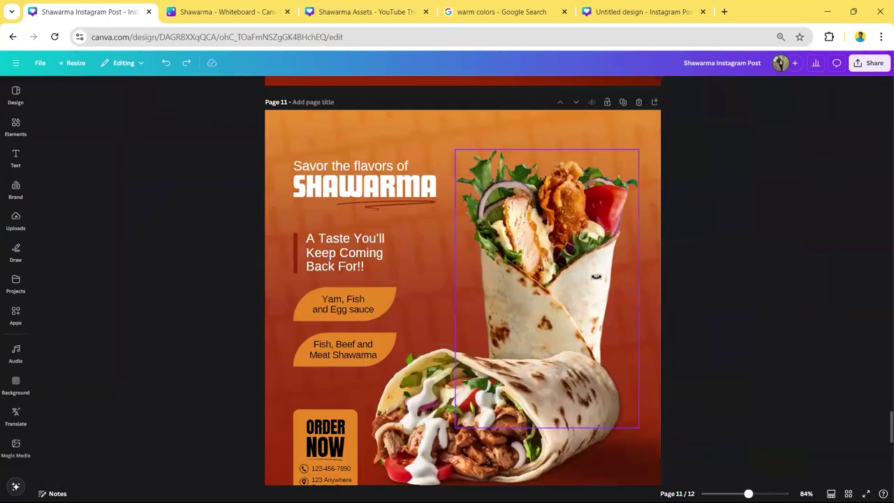
pyautogui.scroll(-1, 732, 301)
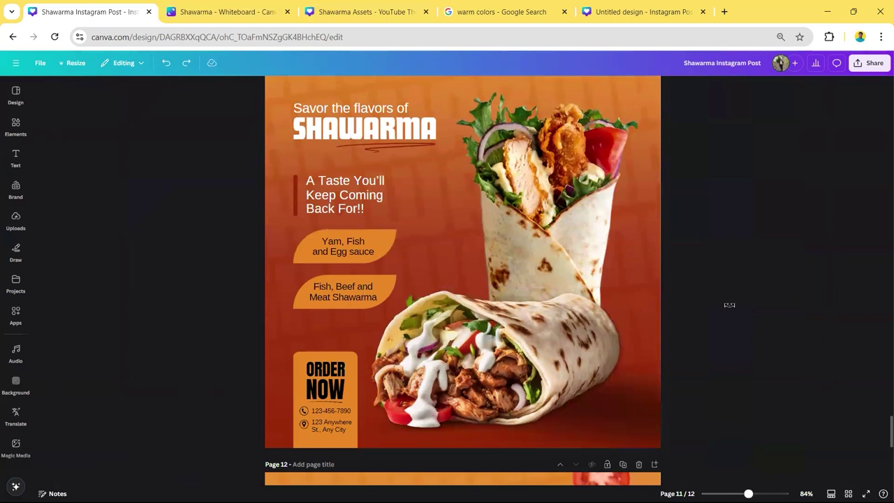
pyautogui.scroll(-6, 730, 304)
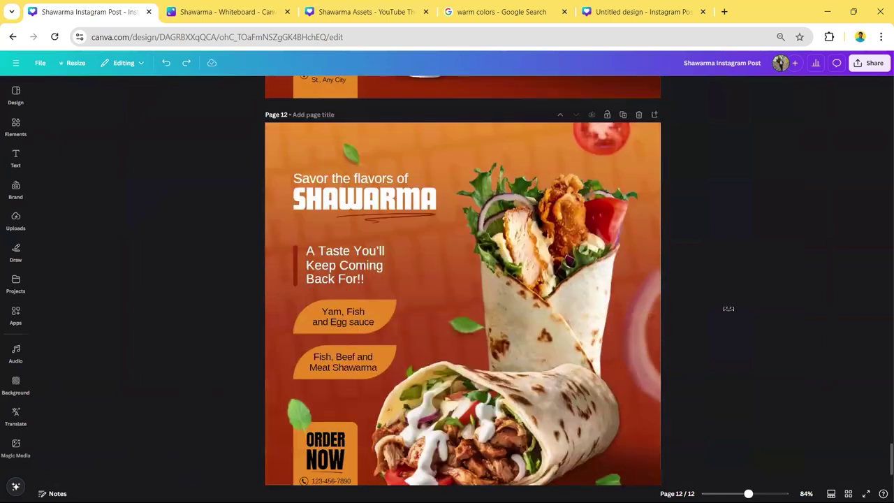
pyautogui.scroll(-3, 728, 308)
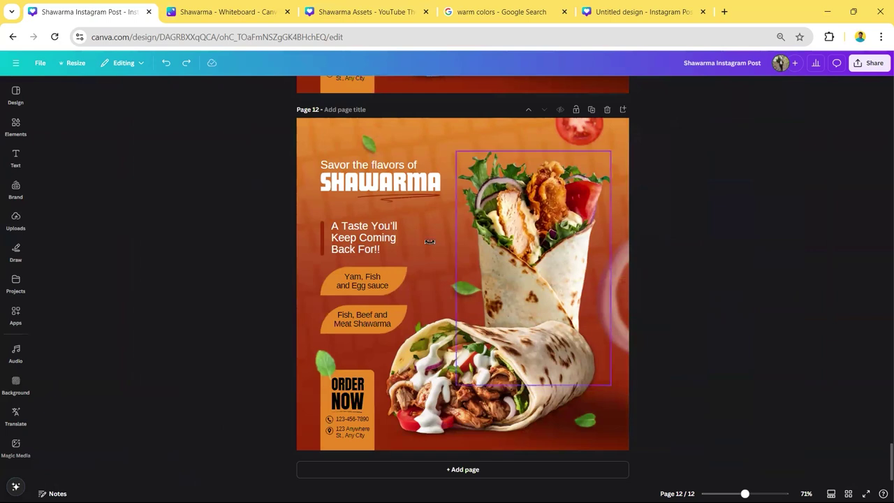
pyautogui.scroll(1, 481, 160)
pyautogui.scroll(5, 481, 159)
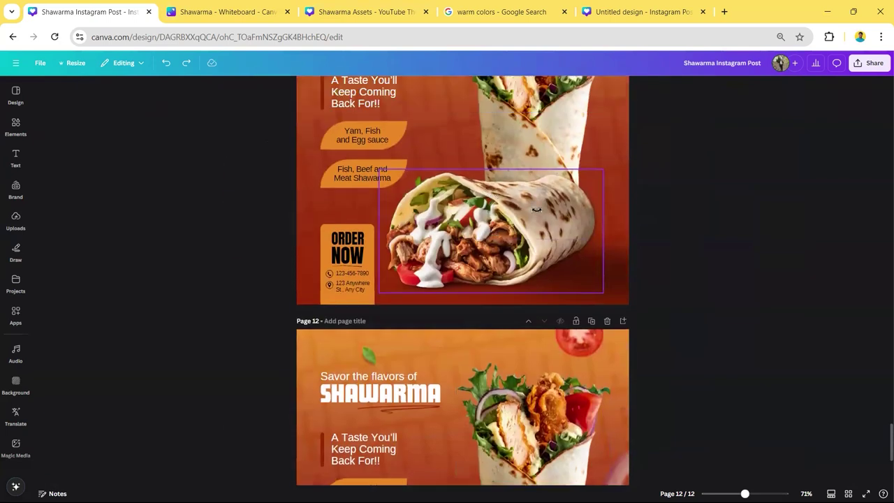
pyautogui.scroll(-5, 608, 220)
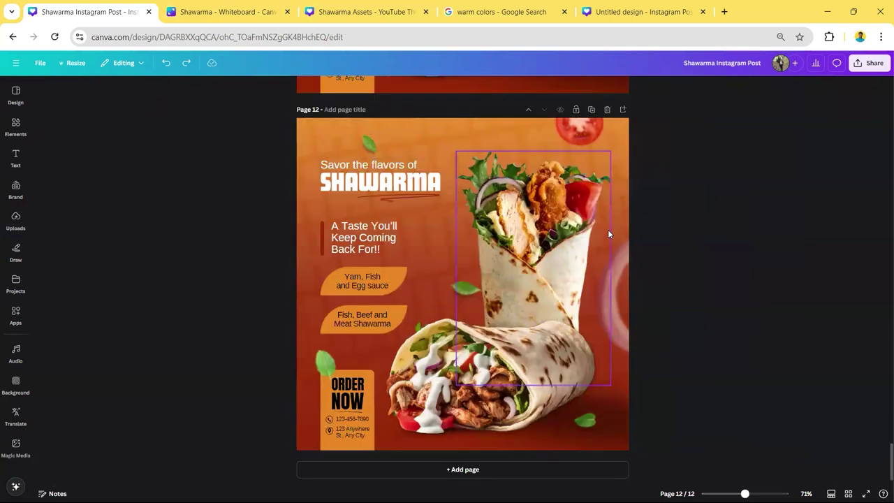
# - Browse the Shawarma Assets design, trying an onion resize, undoing it, and selecting the tomato slice
pyautogui.click(336, 9)
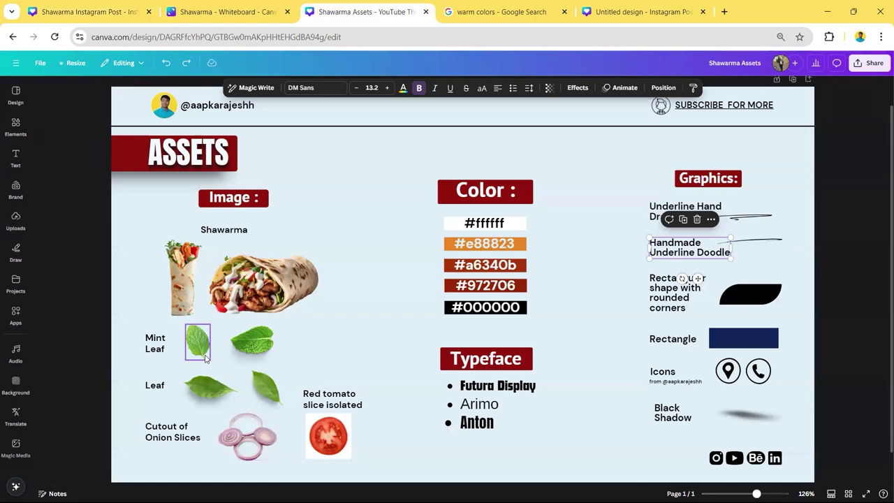
pyautogui.keyDown('ctrl'); pyautogui.scroll(5, 207, 356); pyautogui.keyUp('ctrl')
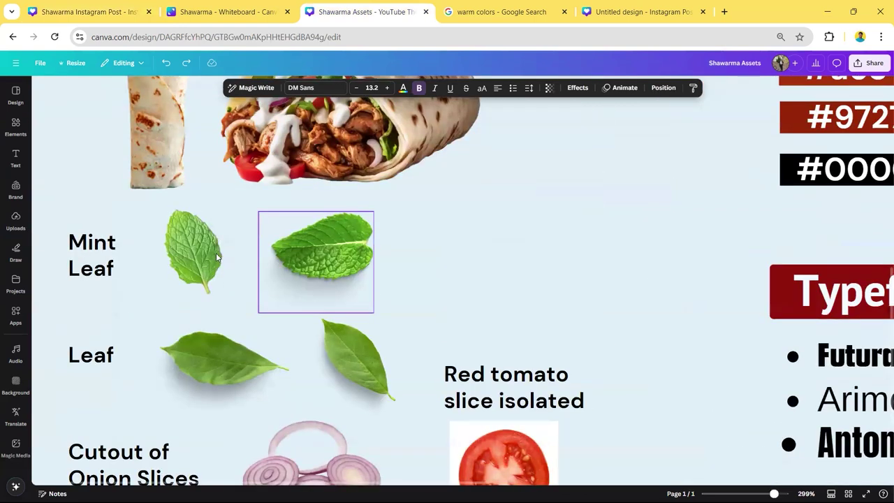
pyautogui.scroll(-3, 307, 290)
pyautogui.click(316, 371)
pyautogui.moveTo(382, 418); pyautogui.dragTo(451, 472)
pyautogui.hotkey('ctrl', 'z')
pyautogui.click(526, 386)
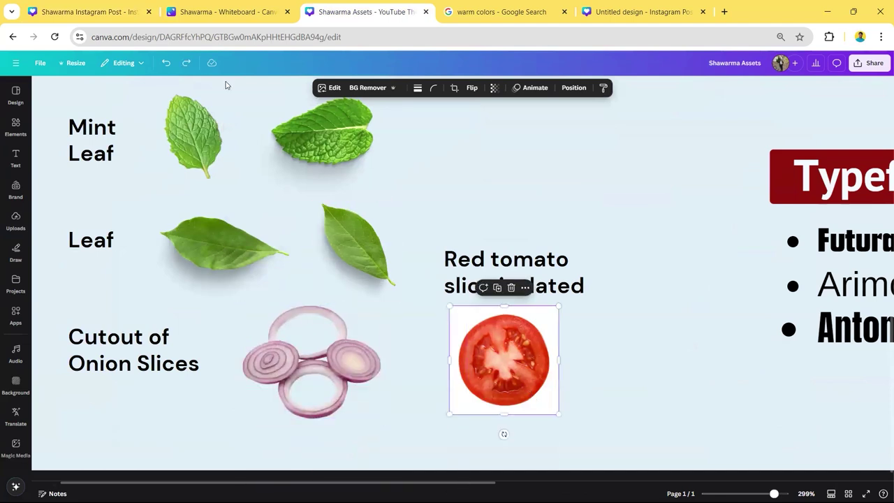
# - Enlarge the small green leaf on page 12 so it sprawls over the wrap
pyautogui.click(104, 7)
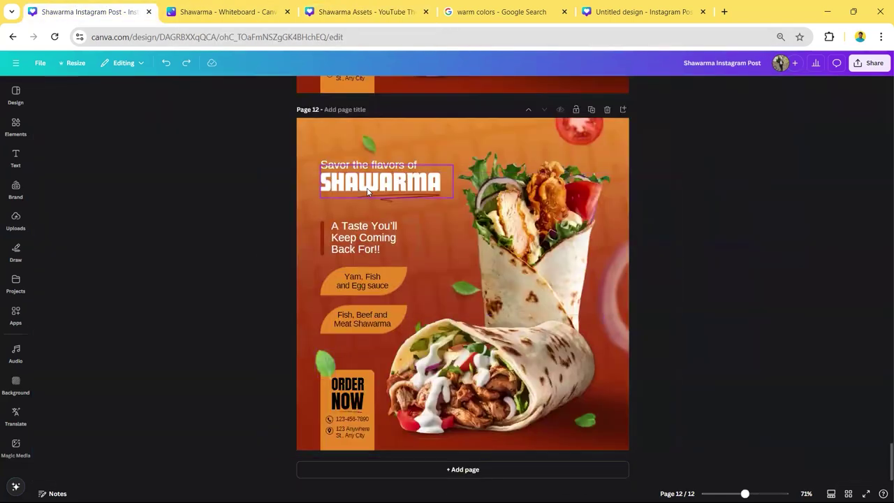
pyautogui.click(369, 145)
pyautogui.moveTo(392, 179); pyautogui.dragTo(584, 419)
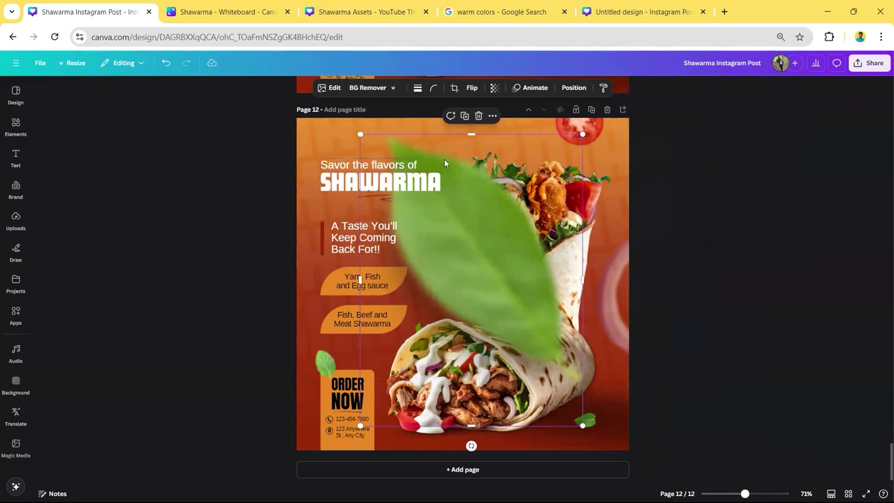
# - Copy the mint leaf from Shawarma Assets, remove the oversized leaf, and paste it on page 11
pyautogui.click(337, 5)
pyautogui.click(232, 225)
pyautogui.click(197, 147)
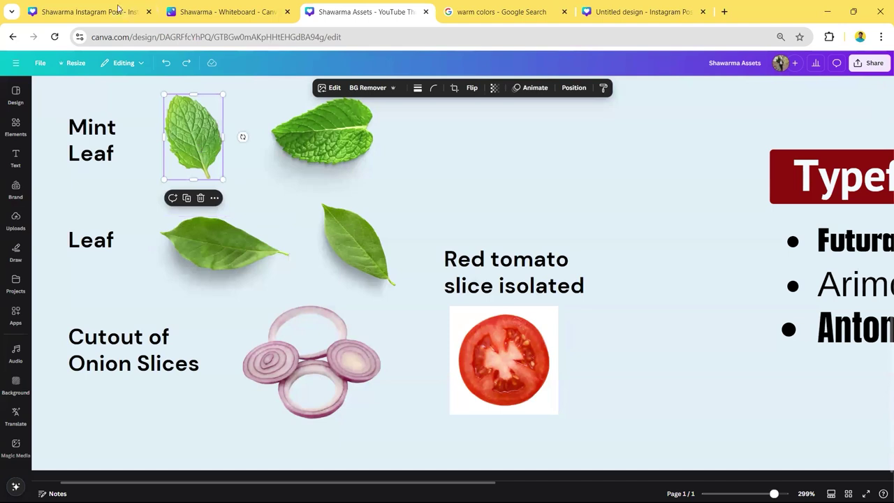
pyautogui.click(117, 8)
pyautogui.scroll(3, 502, 230)
pyautogui.press('Delete')
pyautogui.scroll(-3, 503, 230)
pyautogui.click(506, 235)
pyautogui.hotkey('ctrl', 'v')
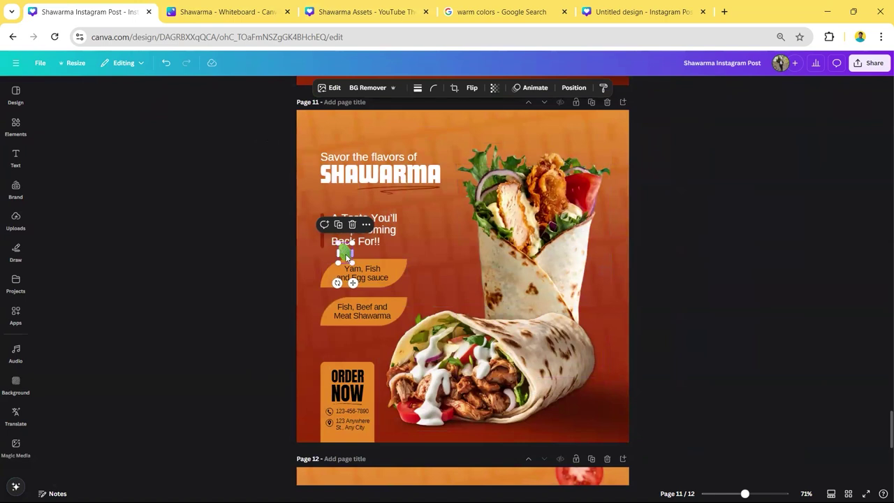
# - Apply a whole-image blur at intensity 51 to the mint leaf
pyautogui.click(331, 89)
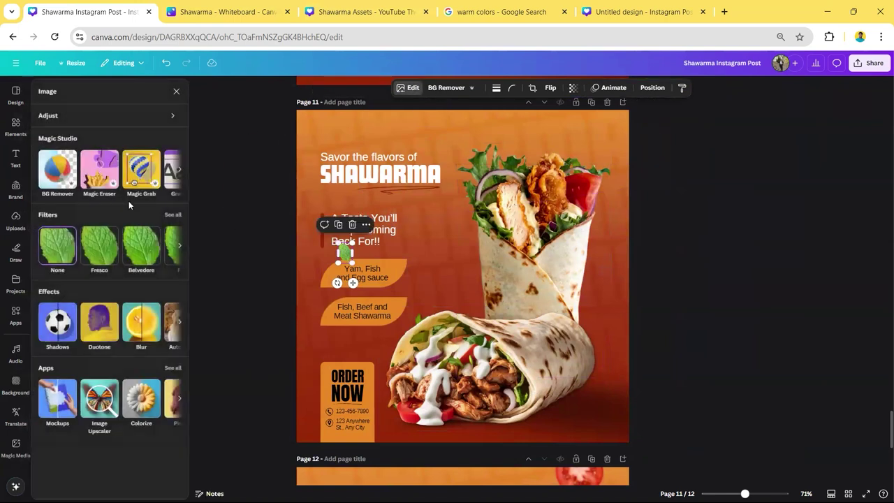
pyautogui.click(140, 323)
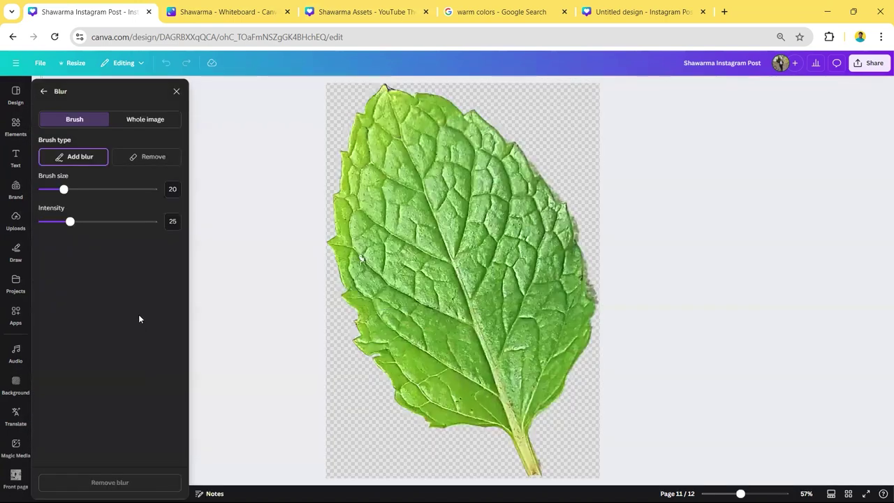
pyautogui.click(137, 120)
pyautogui.moveTo(58, 163); pyautogui.dragTo(100, 161)
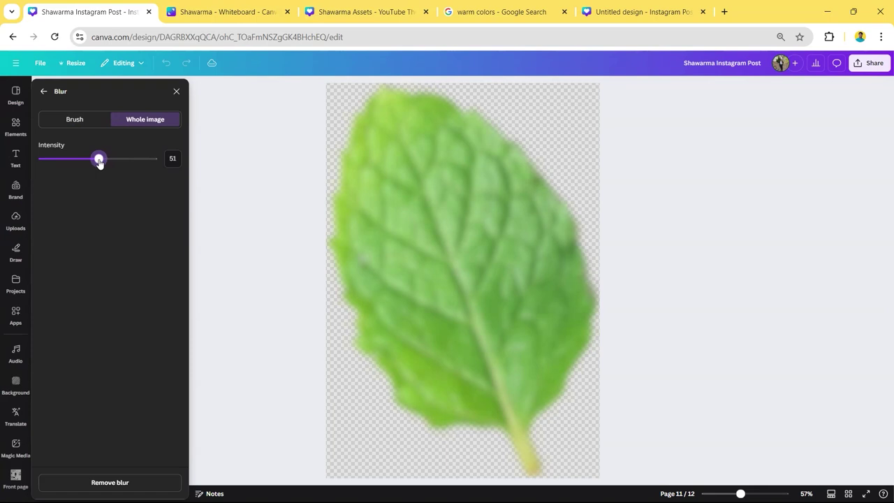
pyautogui.press('Escape')
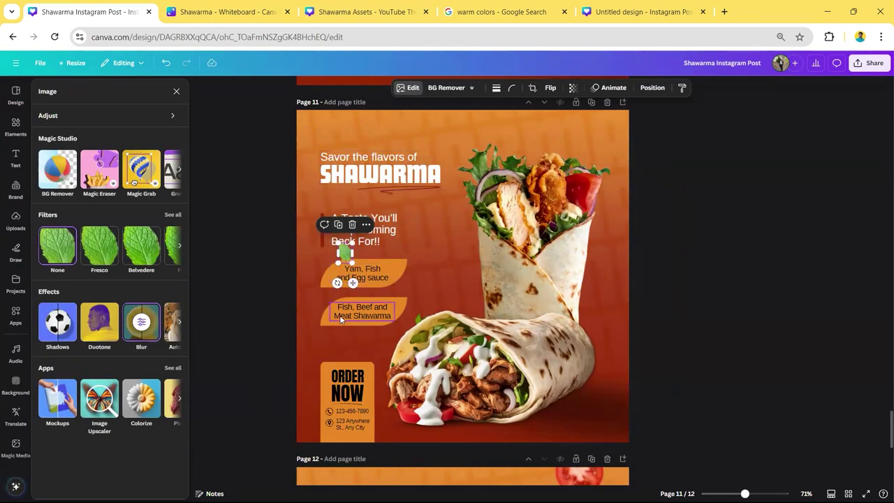
# - Apply a Liquify Flow effect to the leaf: Melt 0.23, Melt scale 0.41, Smear 0.34
pyautogui.hscroll(3, 179, 401)
pyautogui.click(137, 393)
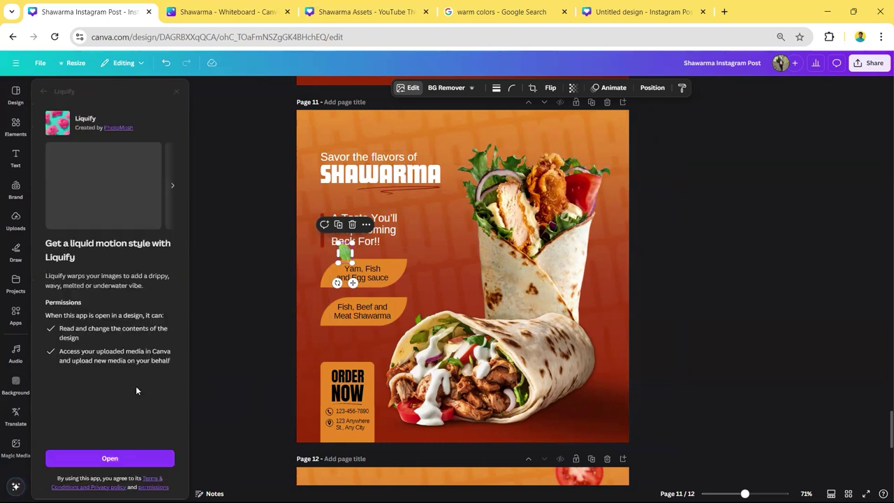
pyautogui.click(153, 461)
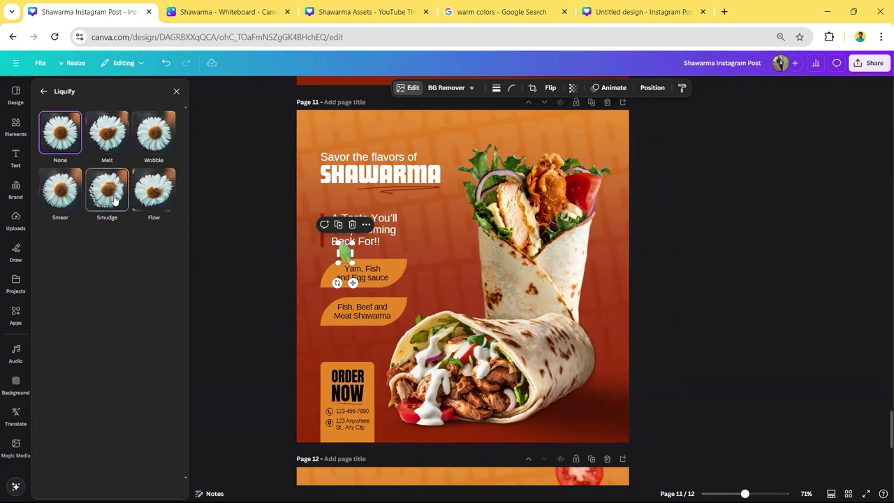
pyautogui.click(165, 201)
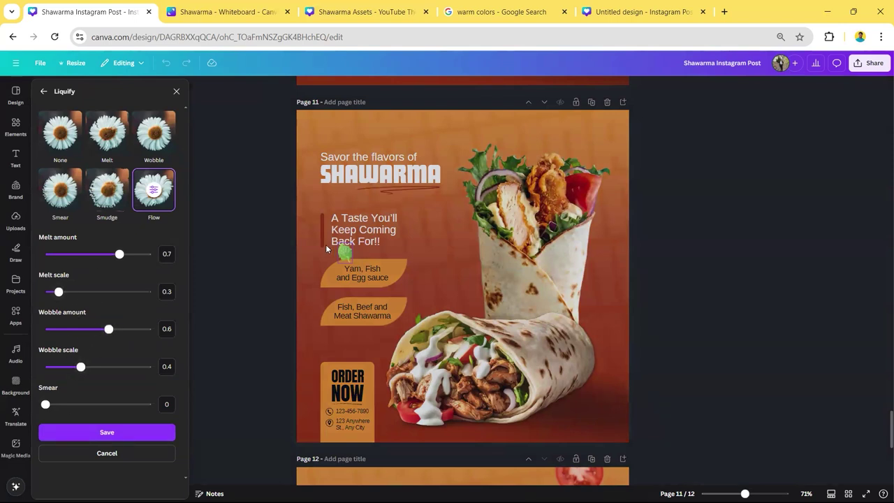
pyautogui.scroll(5, 325, 244)
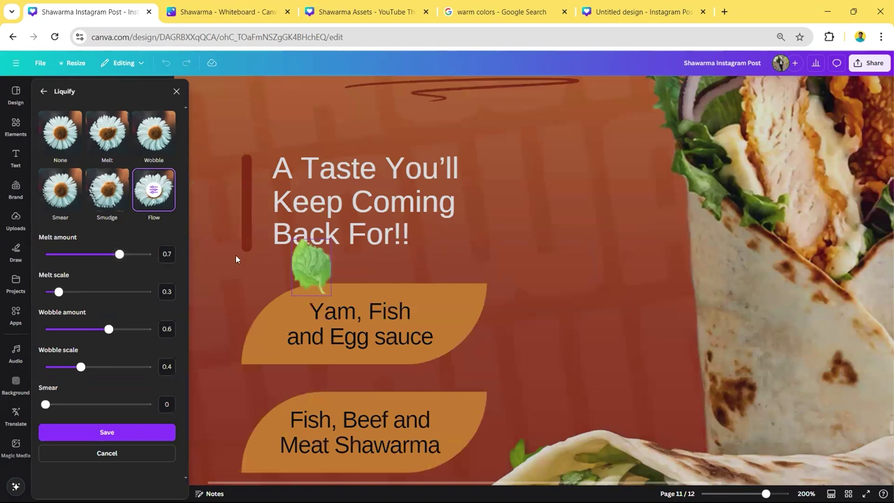
pyautogui.moveTo(118, 256); pyautogui.dragTo(69, 256)
pyautogui.moveTo(59, 292); pyautogui.dragTo(74, 294)
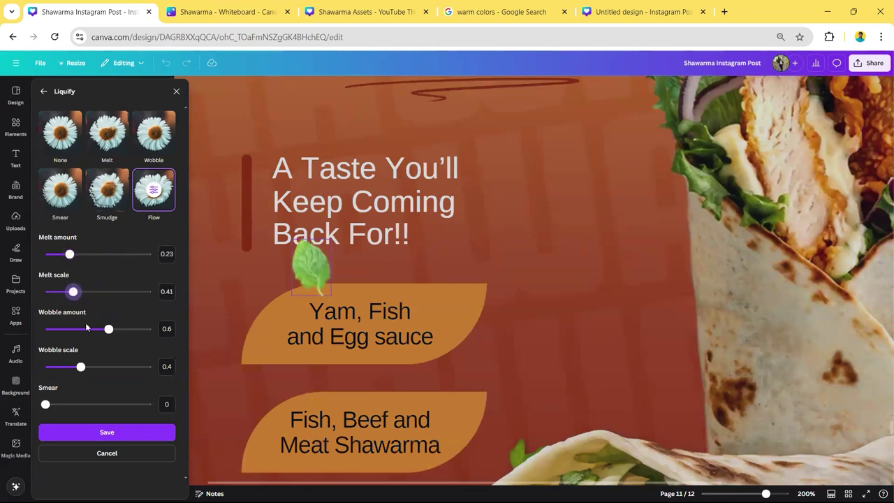
pyautogui.moveTo(46, 404); pyautogui.dragTo(81, 408)
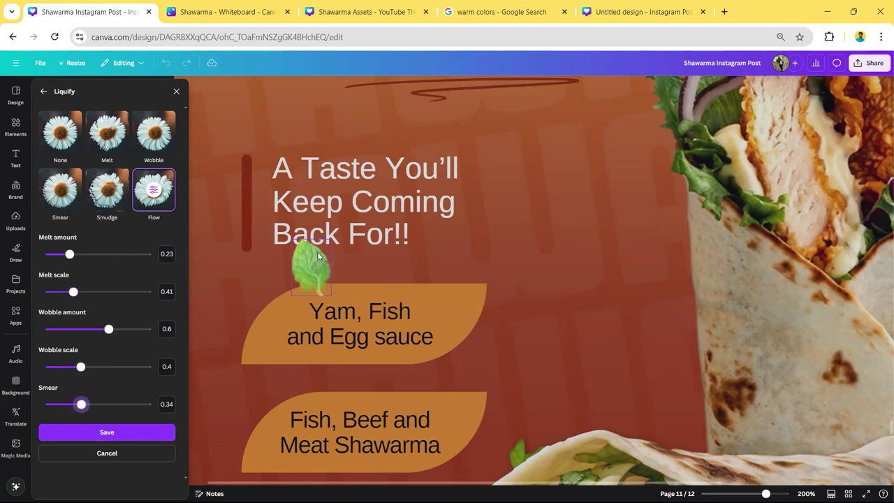
pyautogui.click(224, 322)
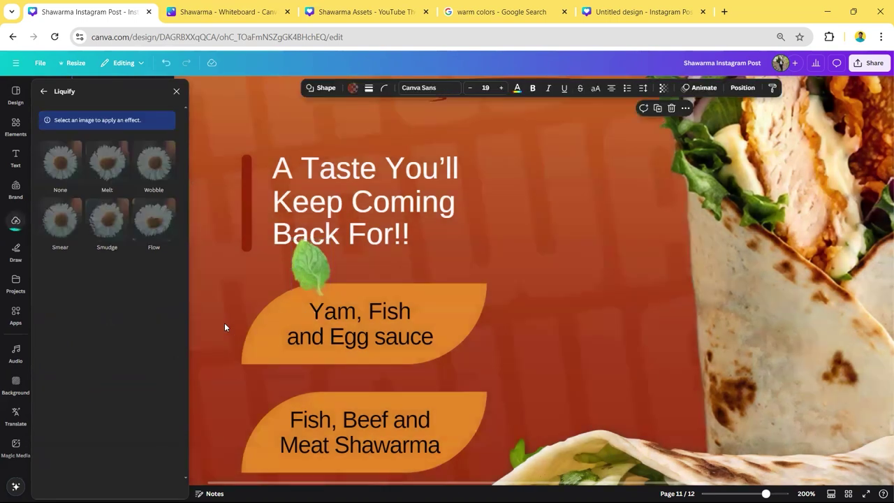
pyautogui.click(316, 279)
# - Shrink the big page 12 leaf by its corner handle into a small accent above the headline
pyautogui.scroll(-5, 295, 298)
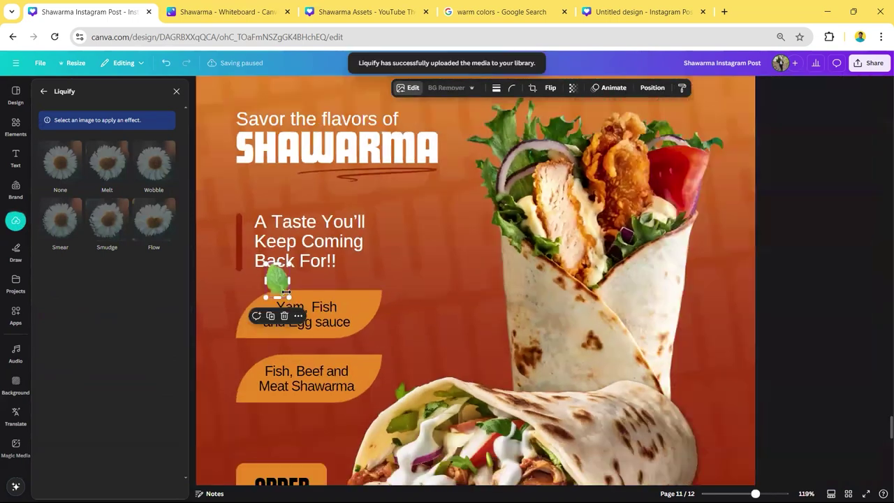
pyautogui.scroll(-3, 781, 251)
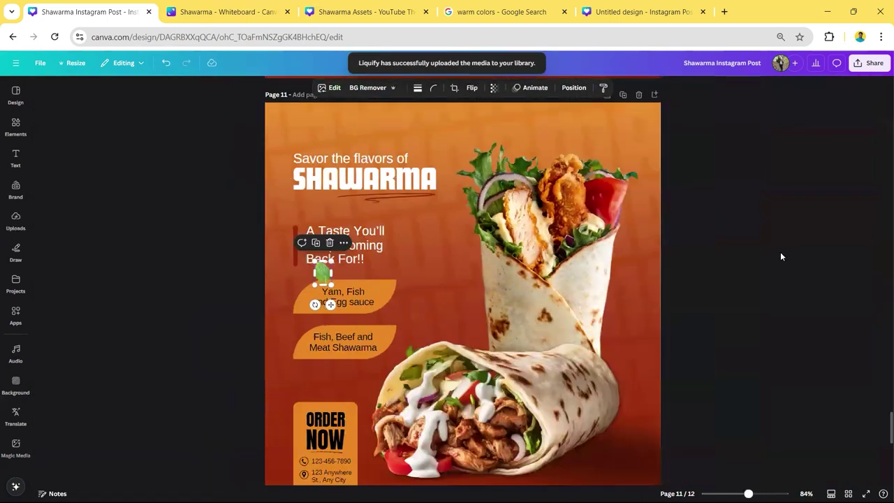
pyautogui.scroll(-3, 780, 252)
pyautogui.scroll(-3, 774, 259)
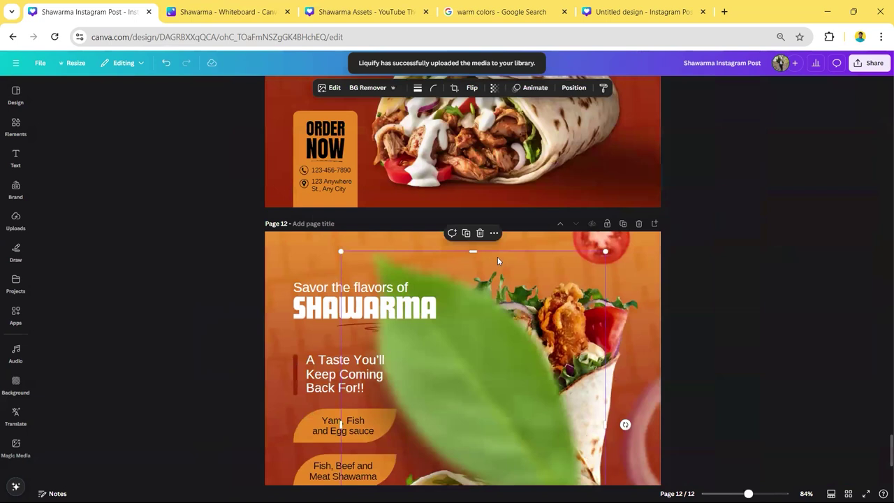
pyautogui.scroll(-3, 568, 364)
pyautogui.moveTo(605, 413); pyautogui.dragTo(366, 111)
pyautogui.scroll(4, 366, 112)
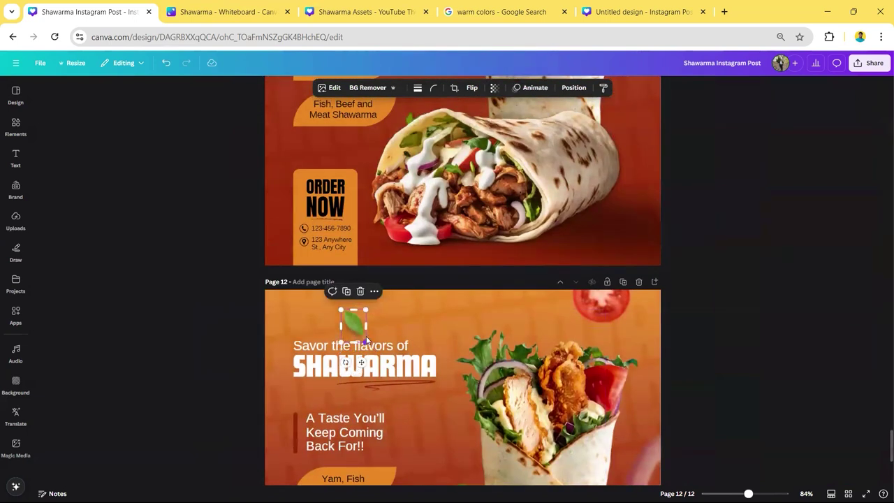
# - Give the page 12 tomato slice a whole-image blur at intensity 44
pyautogui.click(330, 88)
pyautogui.click(136, 320)
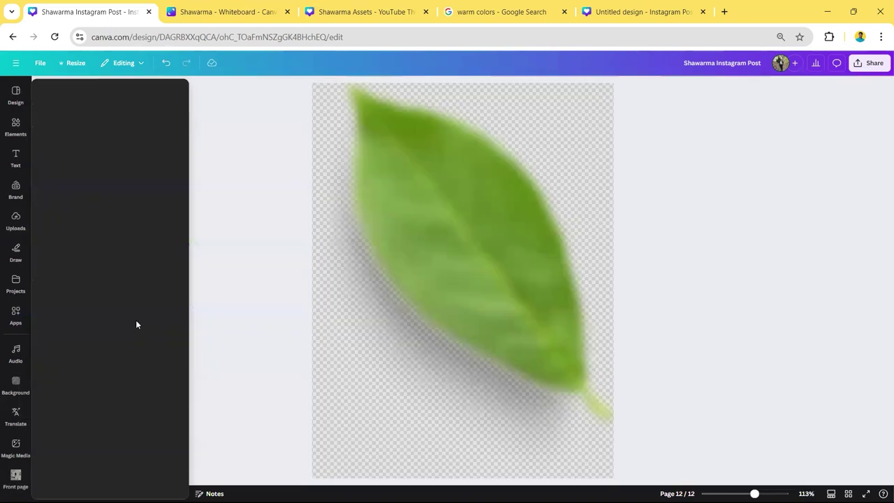
pyautogui.click(43, 90)
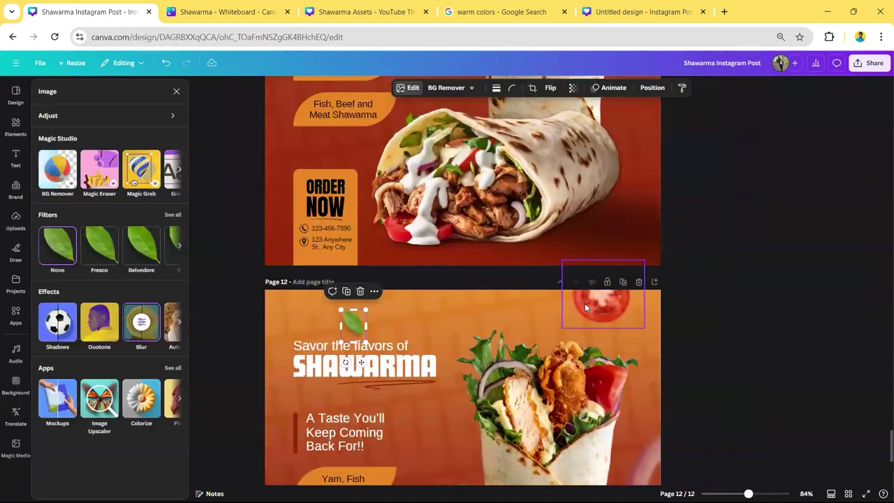
pyautogui.click(585, 303)
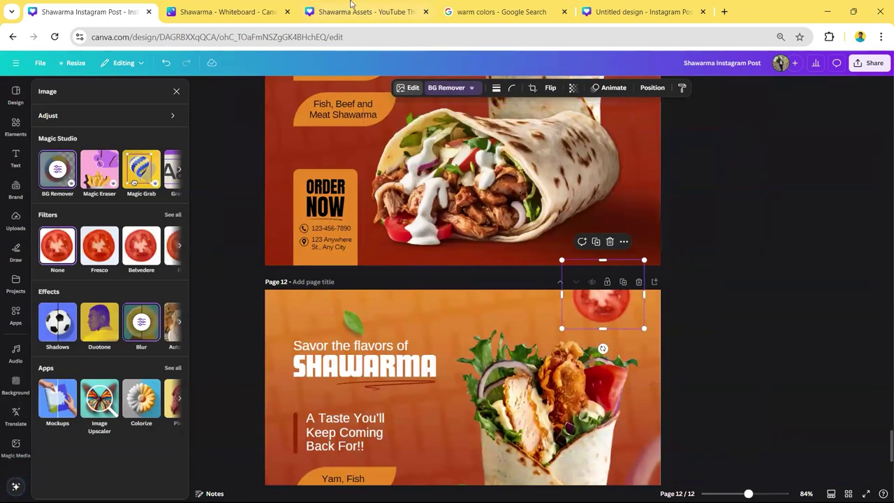
pyautogui.click(351, 7)
pyautogui.click(508, 354)
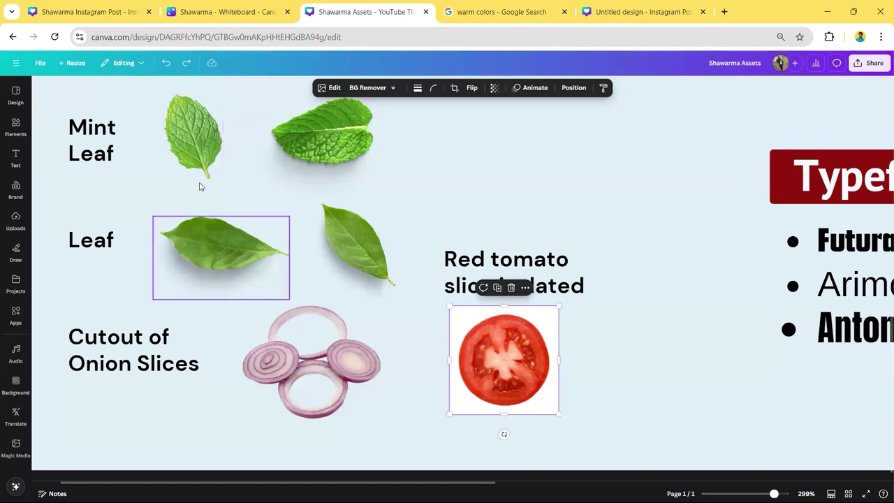
pyautogui.click(76, 11)
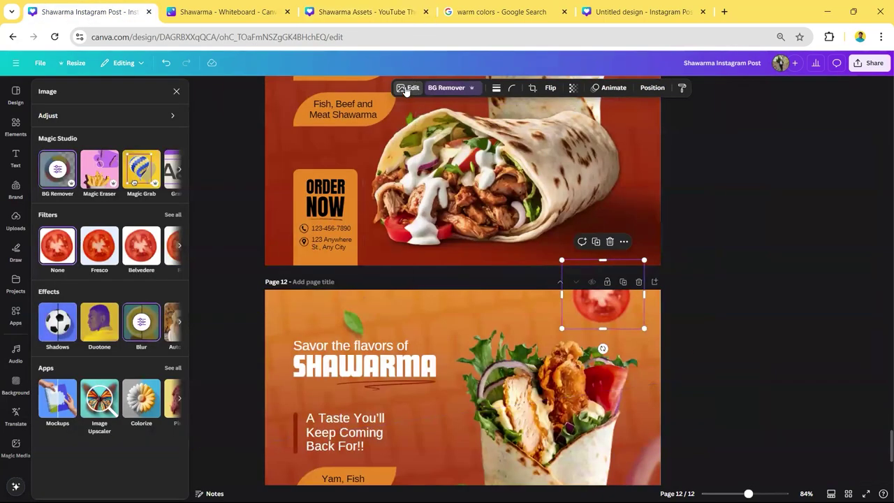
pyautogui.click(145, 323)
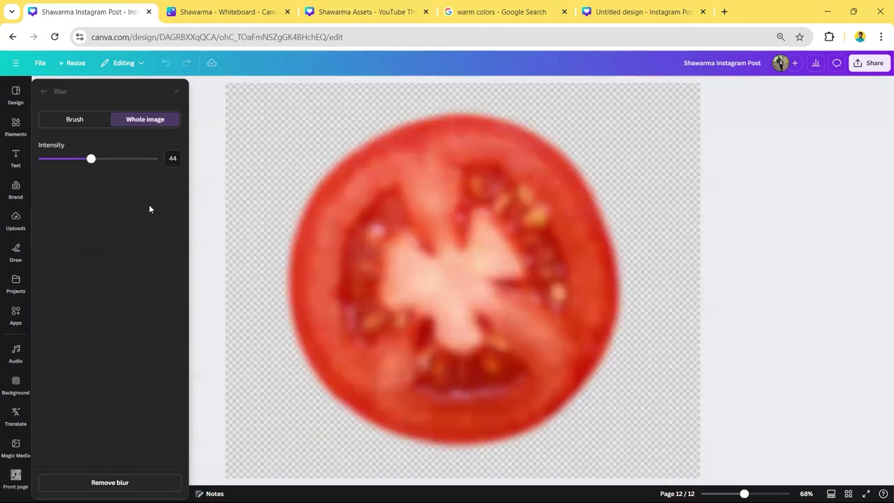
pyautogui.click(736, 320)
# - Select the onion rings at page 12's right edge and compare them with the onion in Shawarma Assets
pyautogui.scroll(-2, 737, 320)
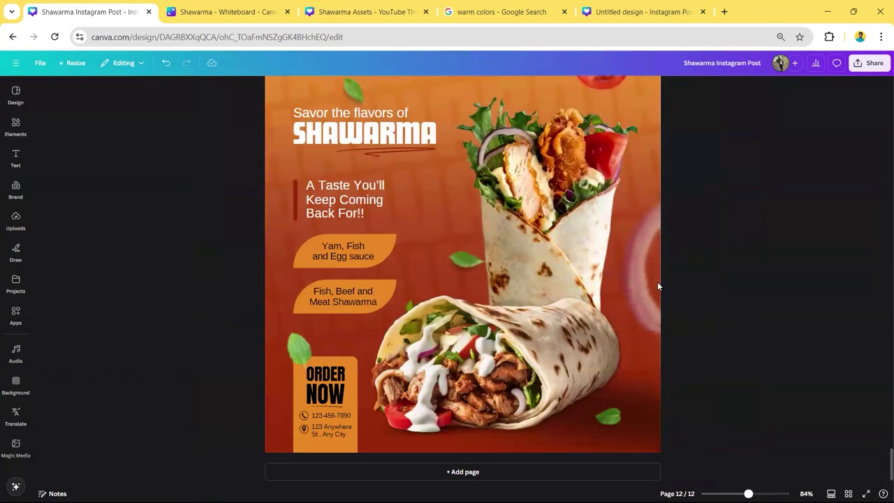
pyautogui.click(651, 272)
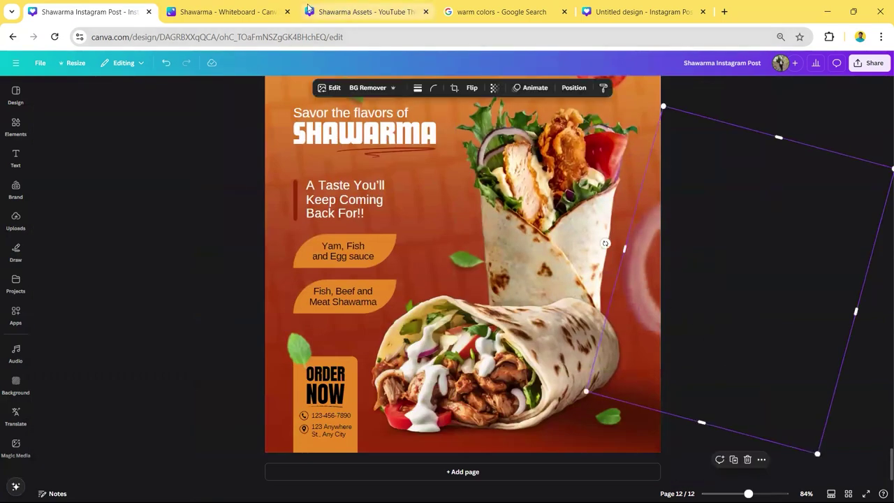
pyautogui.click(363, 11)
pyautogui.click(307, 314)
pyautogui.moveTo(309, 307); pyautogui.dragTo(309, 316)
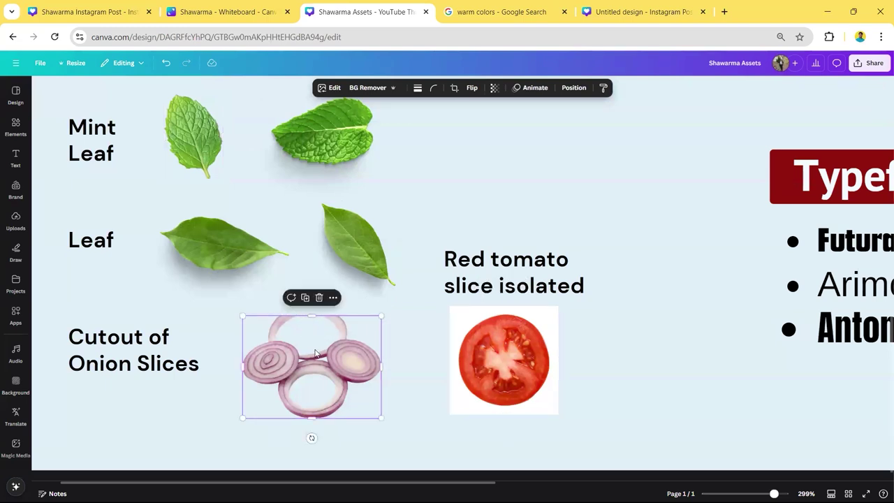
pyautogui.hotkey('ctrl', 'z')
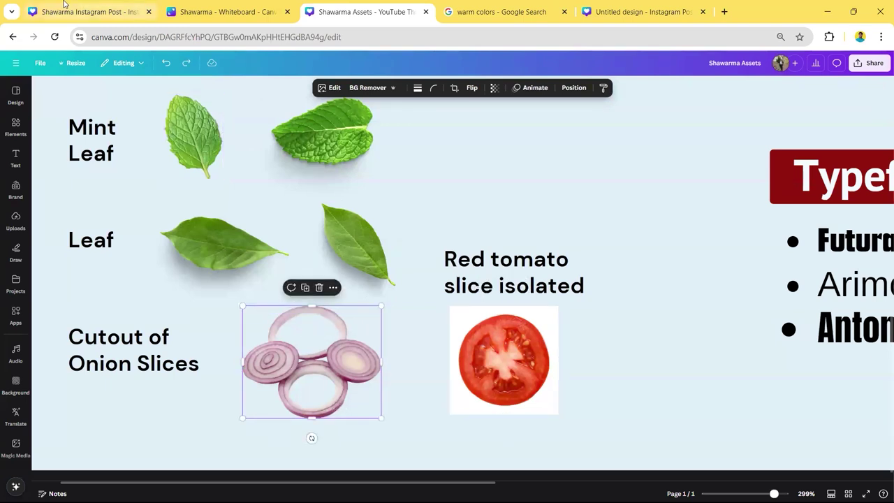
pyautogui.hotkey('ctrl', '1')
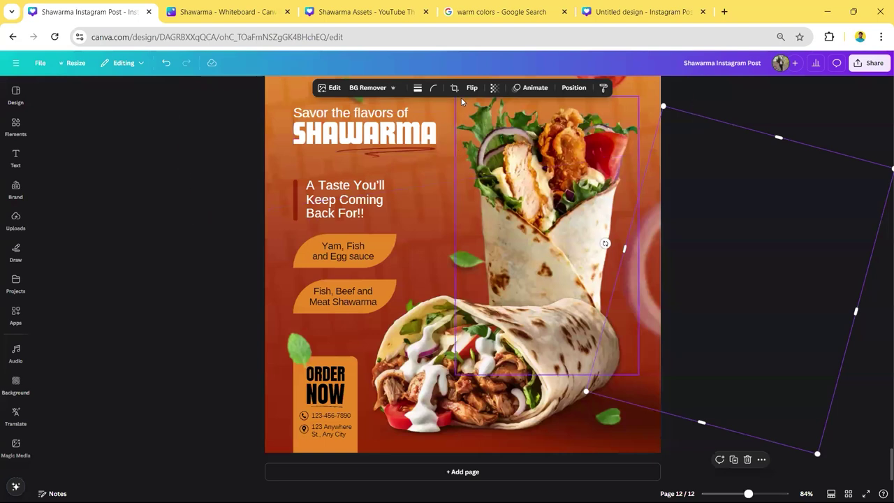
# - Blur the onion rings at intensity 40 and set their transparency to 54
pyautogui.click(334, 88)
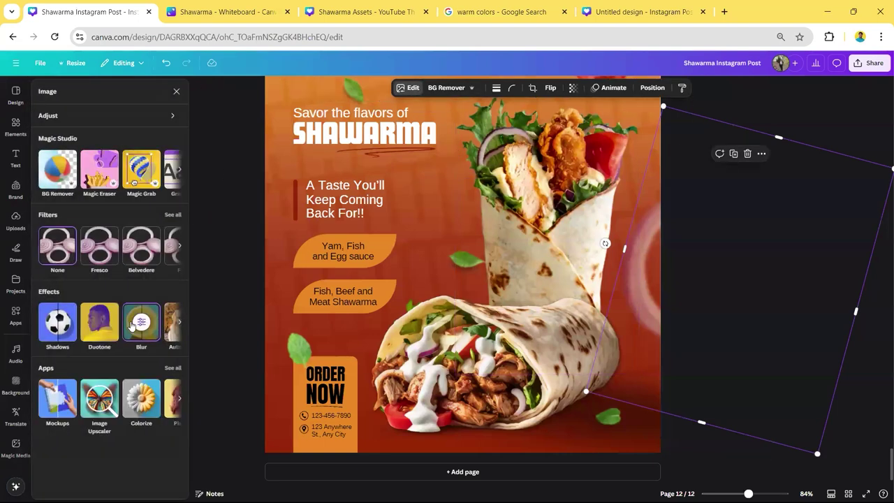
pyautogui.click(133, 318)
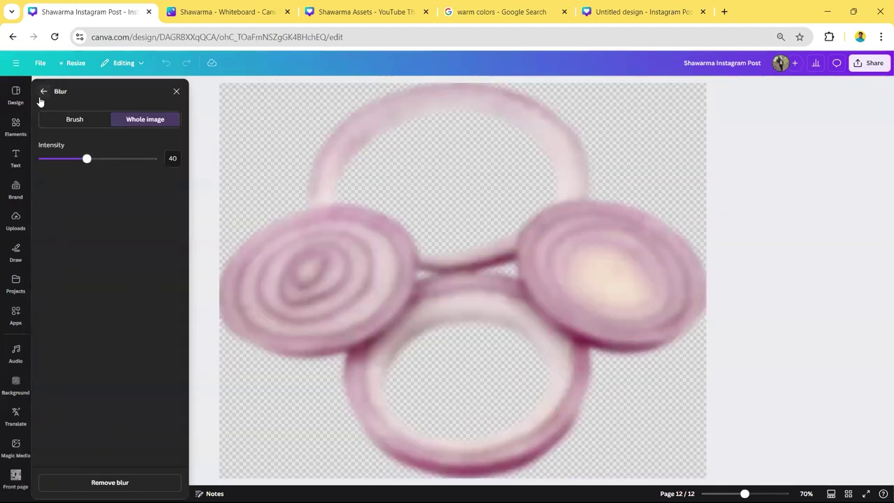
pyautogui.click(43, 92)
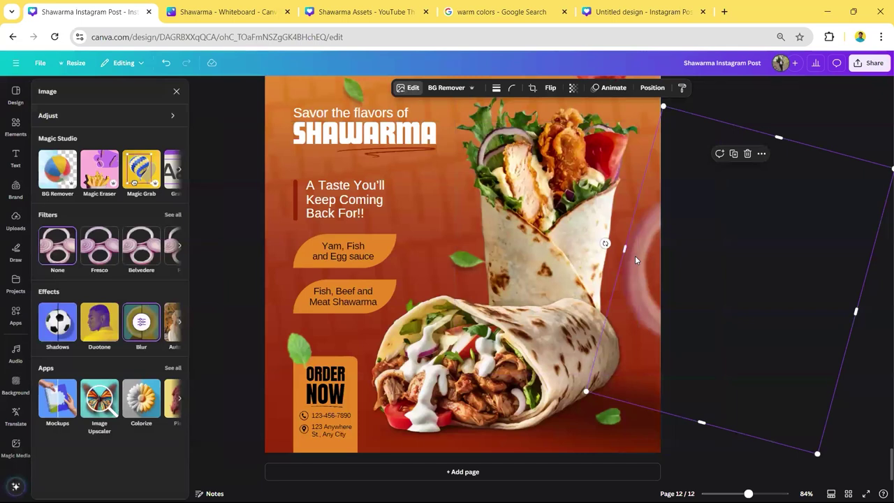
pyautogui.click(207, 237)
pyautogui.click(494, 87)
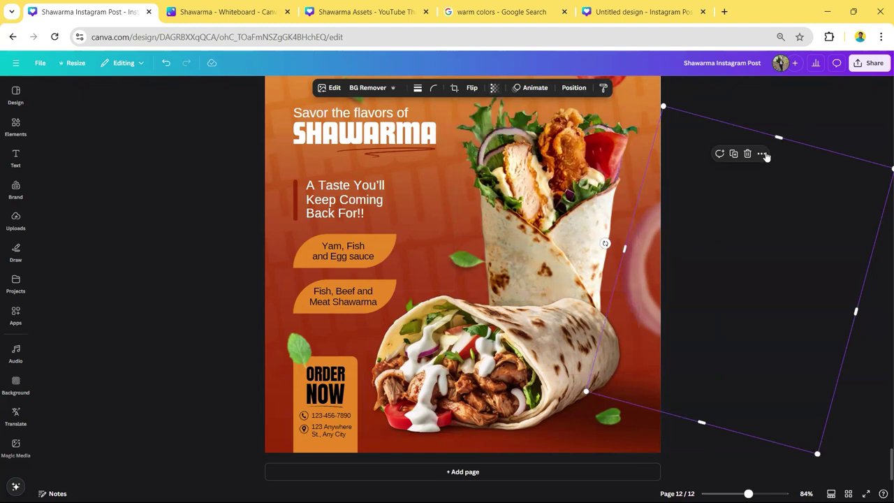
pyautogui.scroll(-2, 645, 272)
pyautogui.click(710, 183)
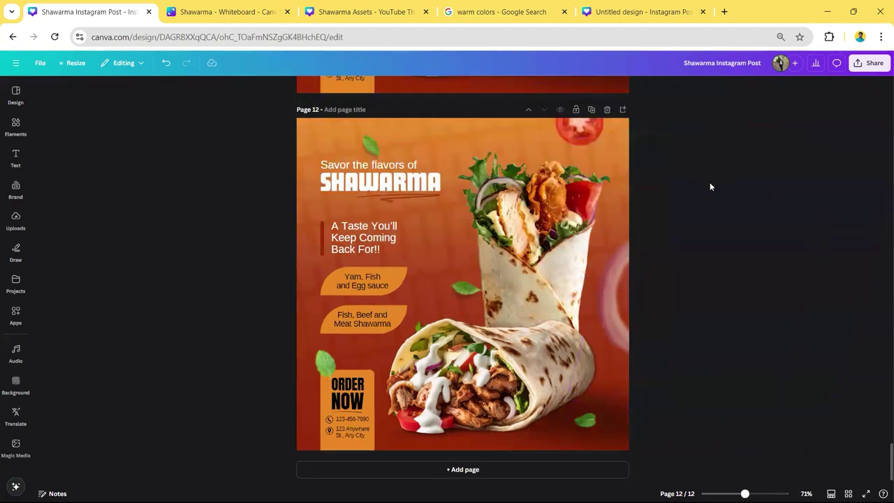
pyautogui.scroll(2, 595, 278)
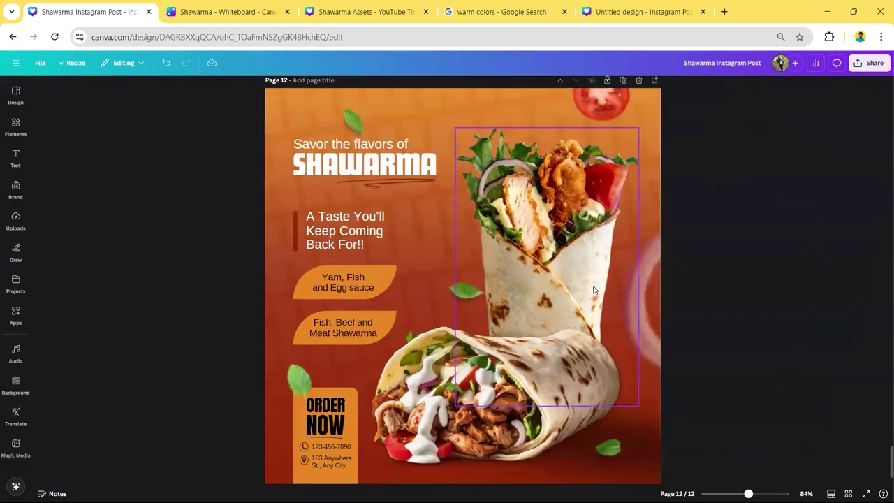
pyautogui.click(459, 297)
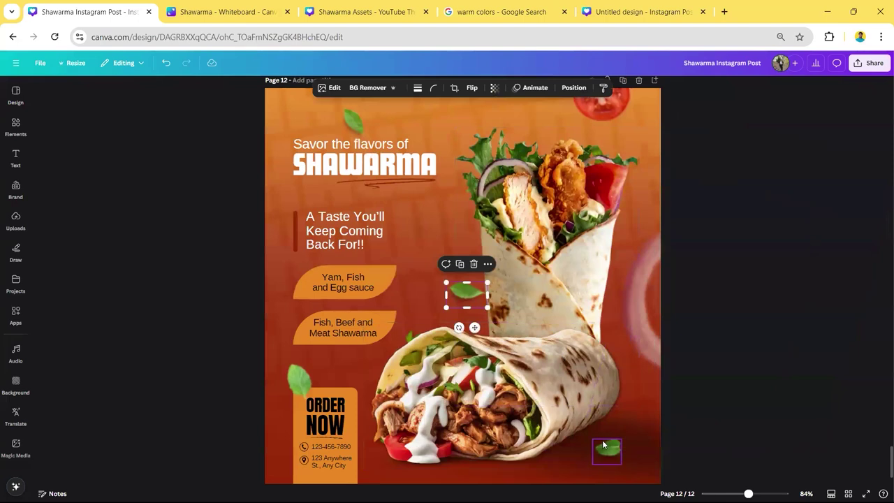
pyautogui.click(763, 276)
pyautogui.click(465, 292)
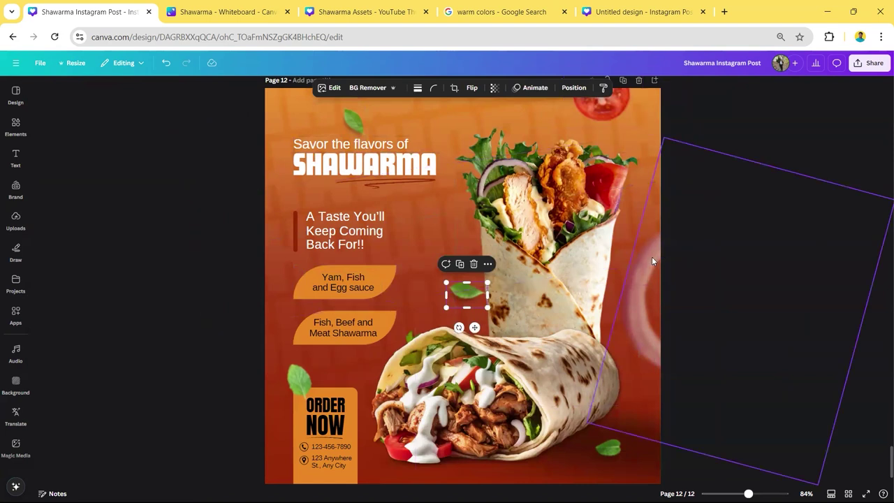
pyautogui.click(767, 291)
pyautogui.keyDown('ctrl'); pyautogui.scroll(-1, 757, 283); pyautogui.keyUp('ctrl')
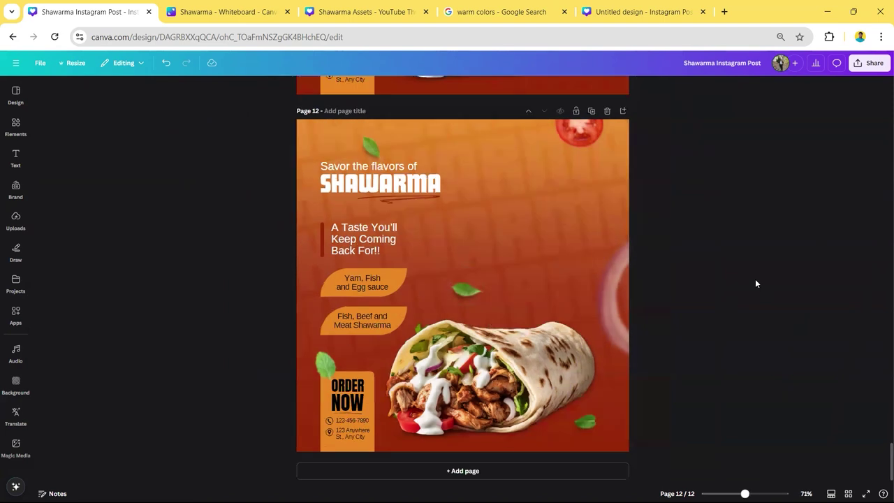
pyautogui.keyDown('ctrl'); pyautogui.scroll(1, 737, 255); pyautogui.keyUp('ctrl')
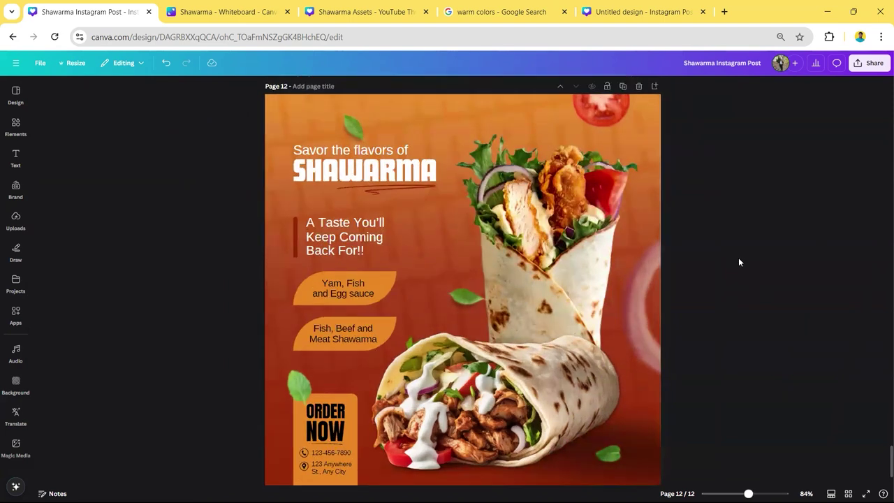
pyautogui.keyDown('ctrl'); pyautogui.scroll(-2, 737, 263); pyautogui.keyUp('ctrl')
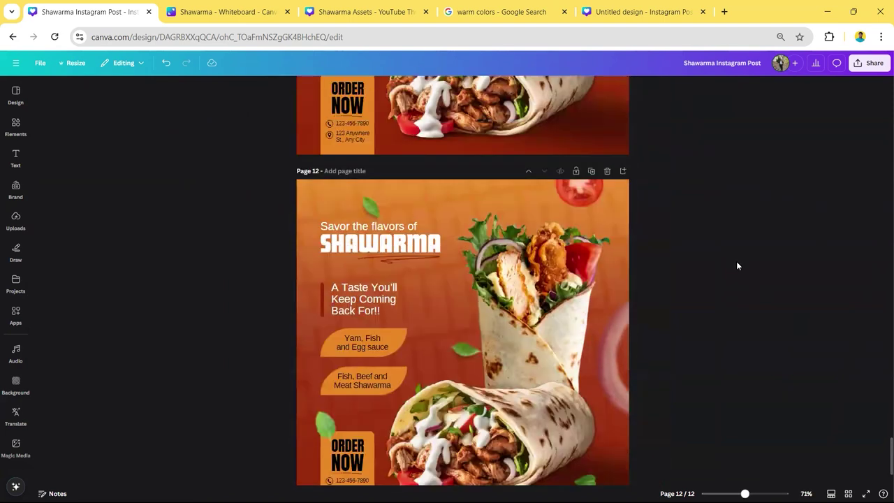
pyautogui.moveTo(891, 452); pyautogui.dragTo(871, 90)
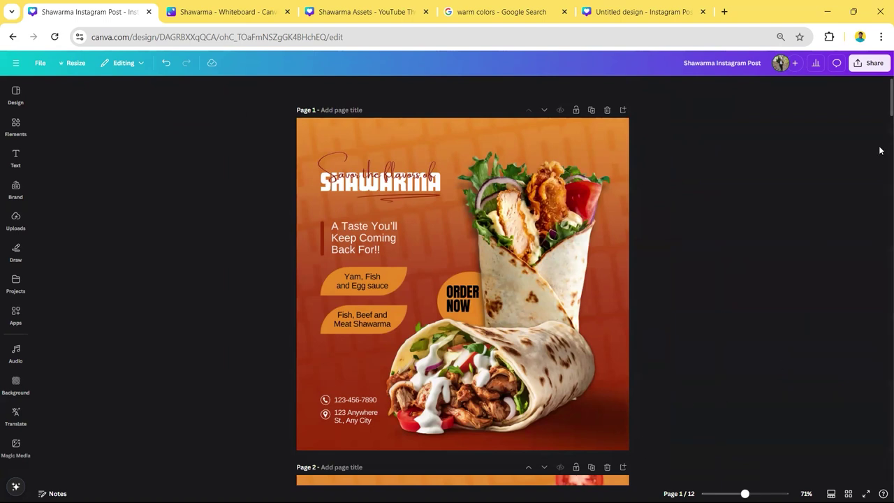
pyautogui.moveTo(881, 114); pyautogui.dragTo(880, 165)
pyautogui.scroll(4, 635, 203)
pyautogui.scroll(-6, 880, 222)
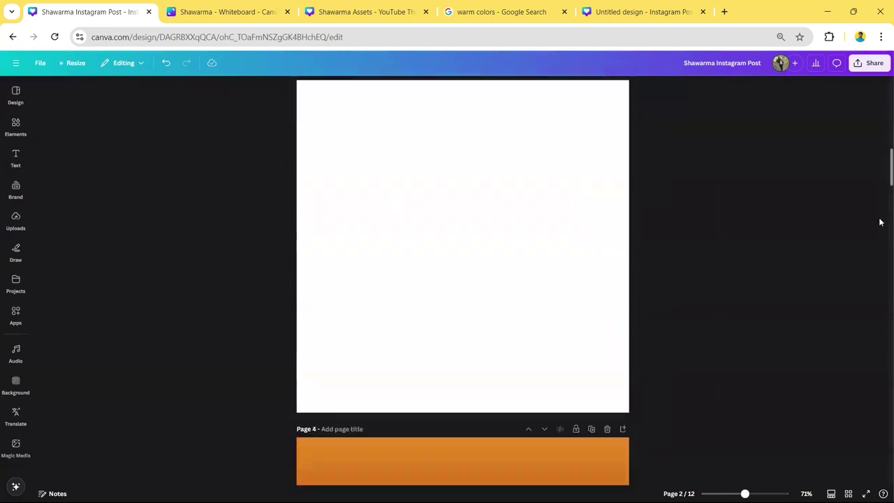
pyautogui.scroll(-20, 880, 223)
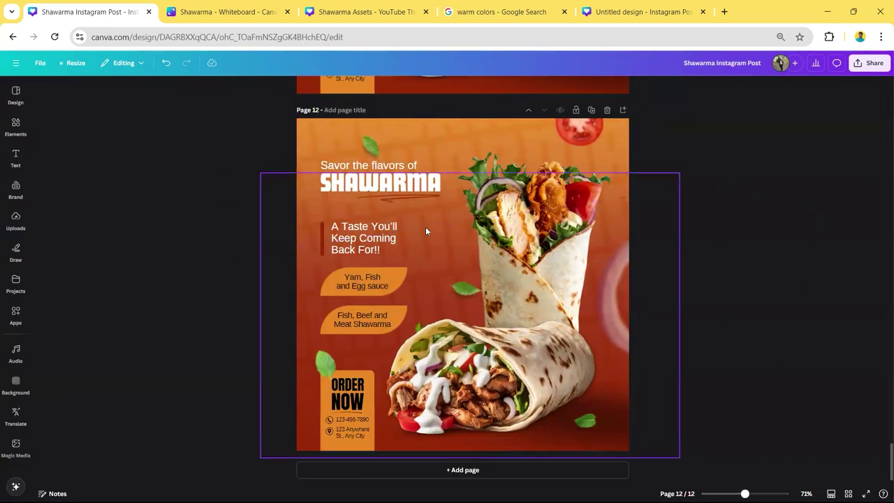
# - Download only the current page 12 as a PNG at size 3.125 (3,375 × 3,375 px)
pyautogui.click(873, 63)
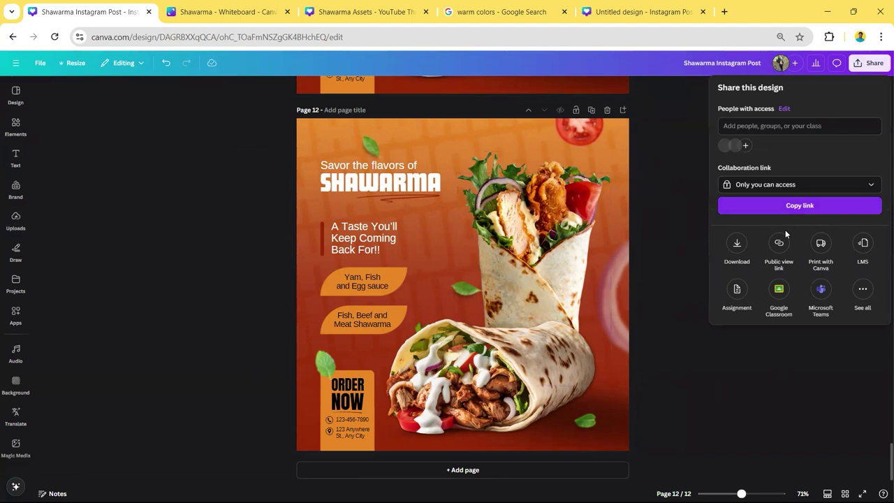
pyautogui.click(737, 241)
pyautogui.moveTo(746, 155); pyautogui.dragTo(854, 155)
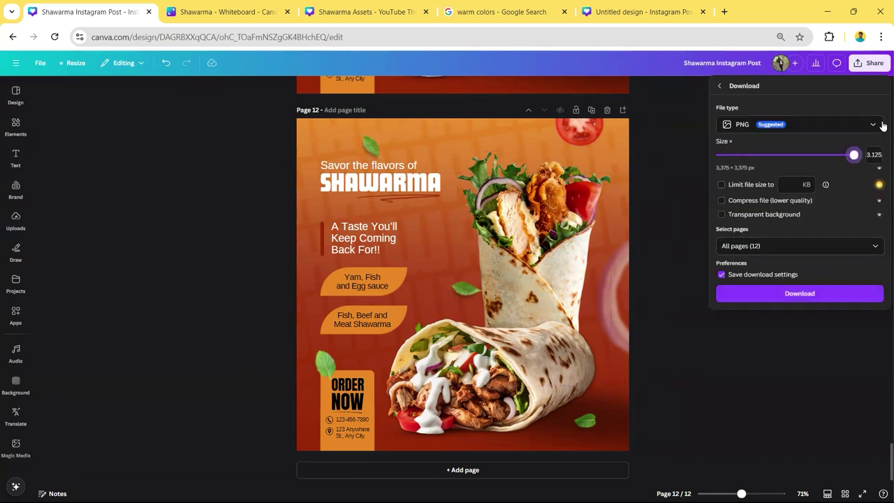
pyautogui.click(822, 246)
pyautogui.click(772, 273)
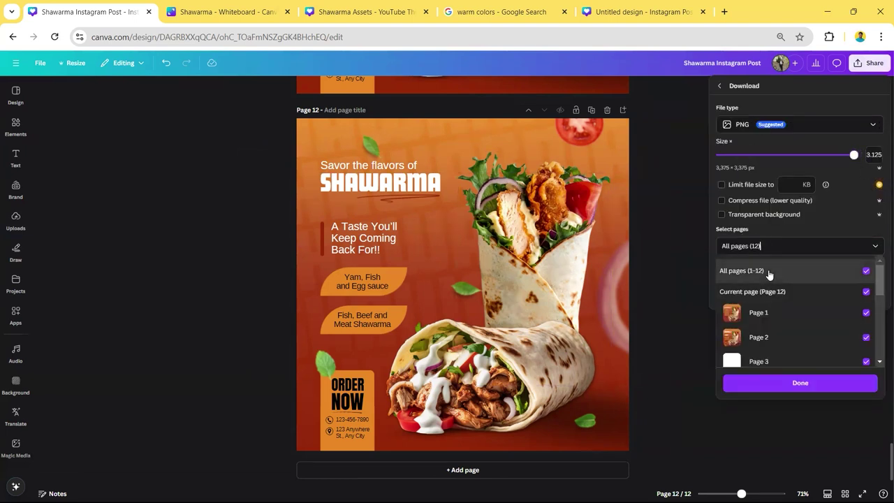
pyautogui.click(770, 297)
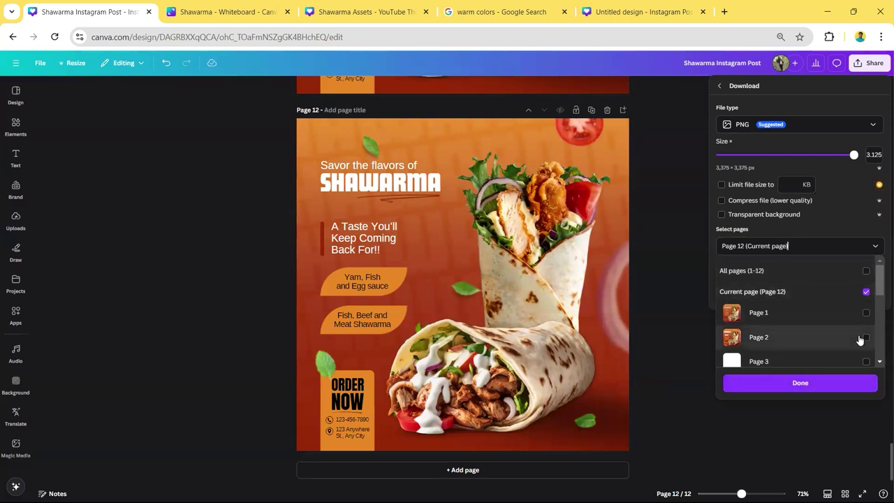
pyautogui.click(828, 387)
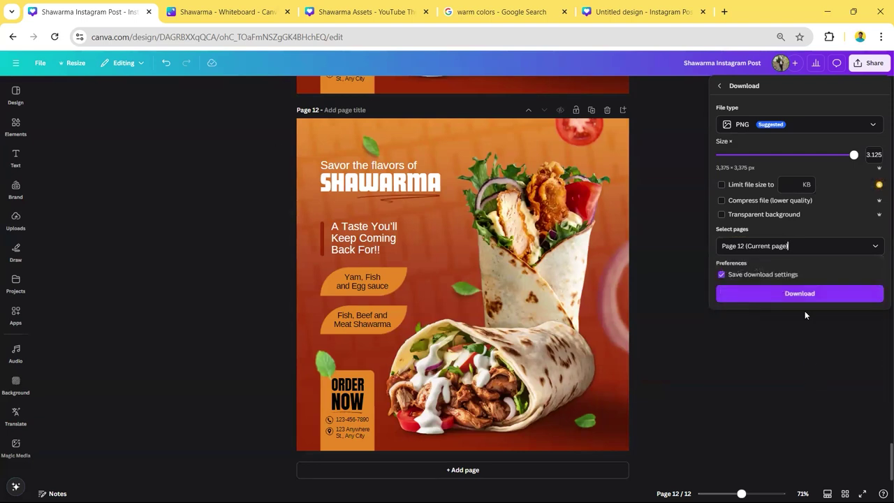
pyautogui.click(736, 187)
pyautogui.click(745, 189)
pyautogui.click(777, 301)
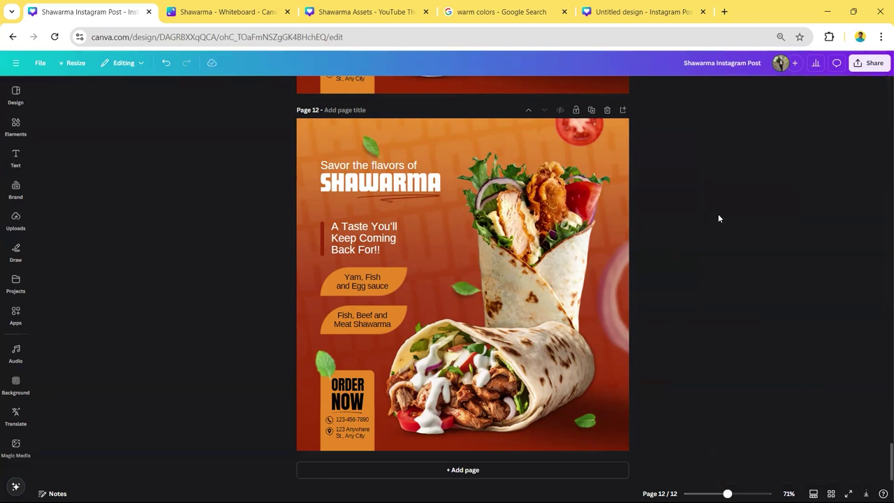